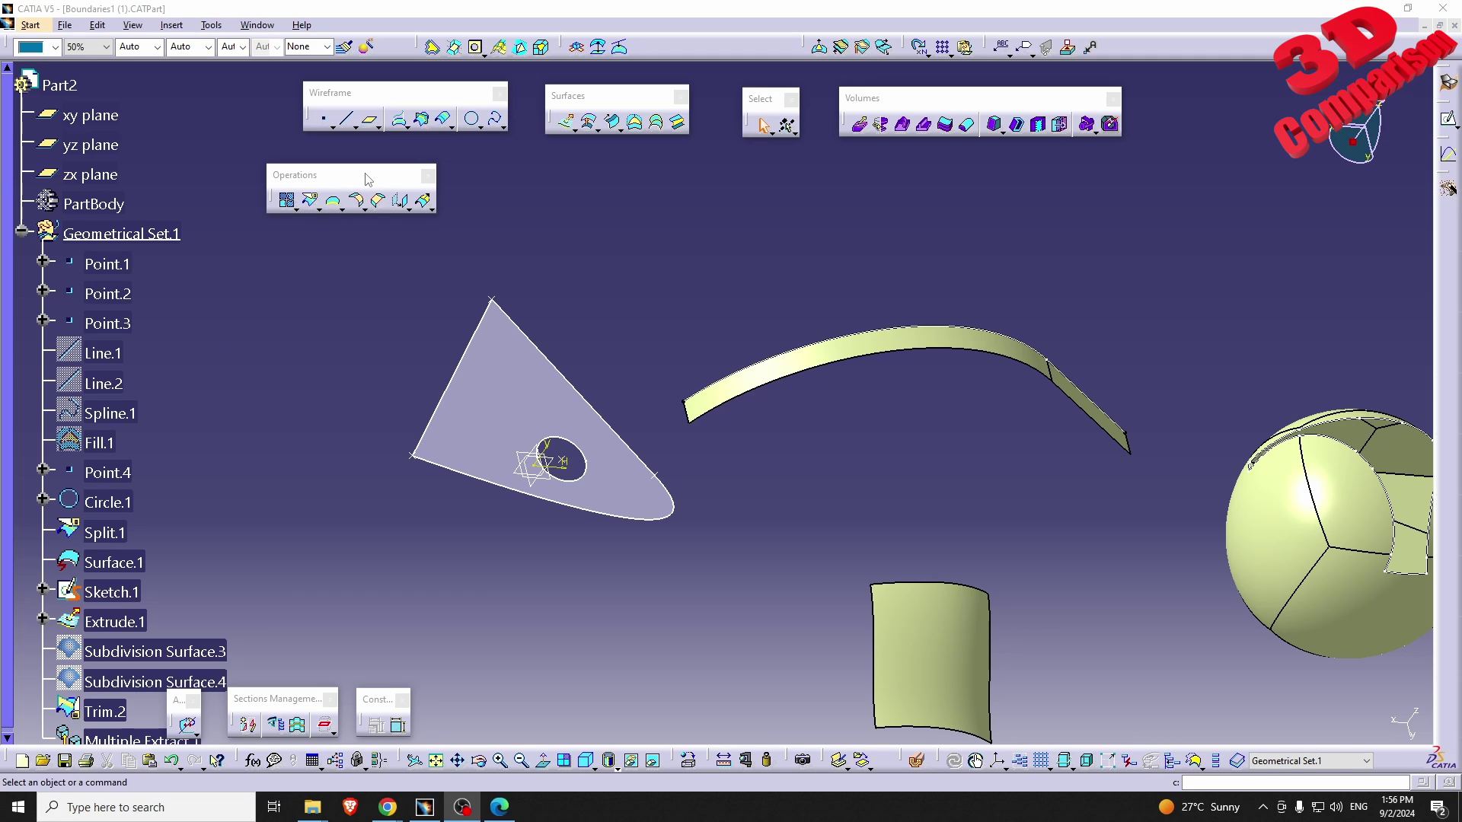
- Open the Boundary Definition dialog, which defaults to Point continuity propagation
{"action": "left_click_drag", "start_coordinate": [368, 180], "coordinate": [371, 185]}
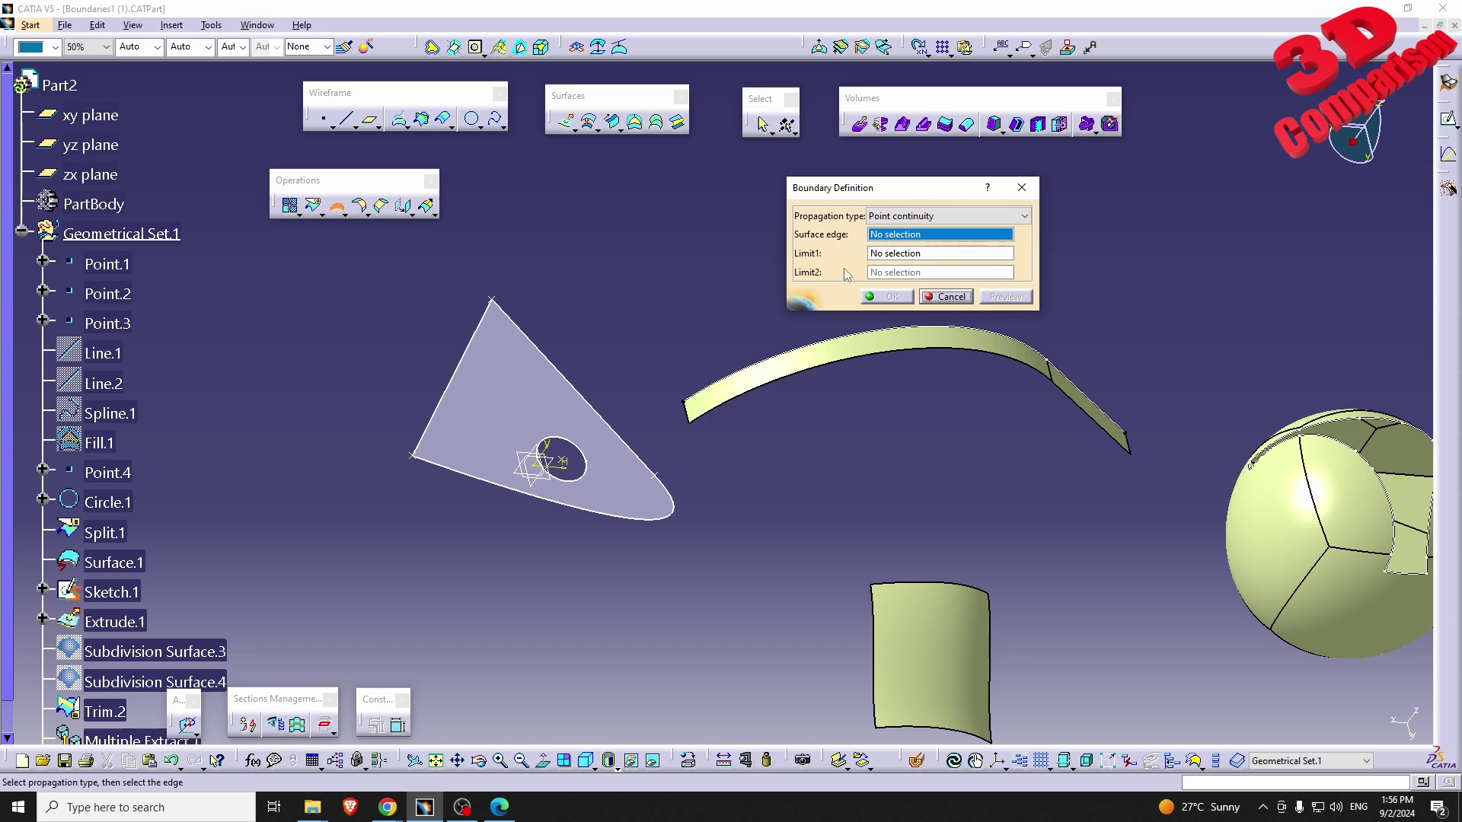
- Set No propagation and pick the triangle's straight edge Split.1\Edge.1 as the surface edge
{"action": "left_click", "coordinate": [912, 218]}
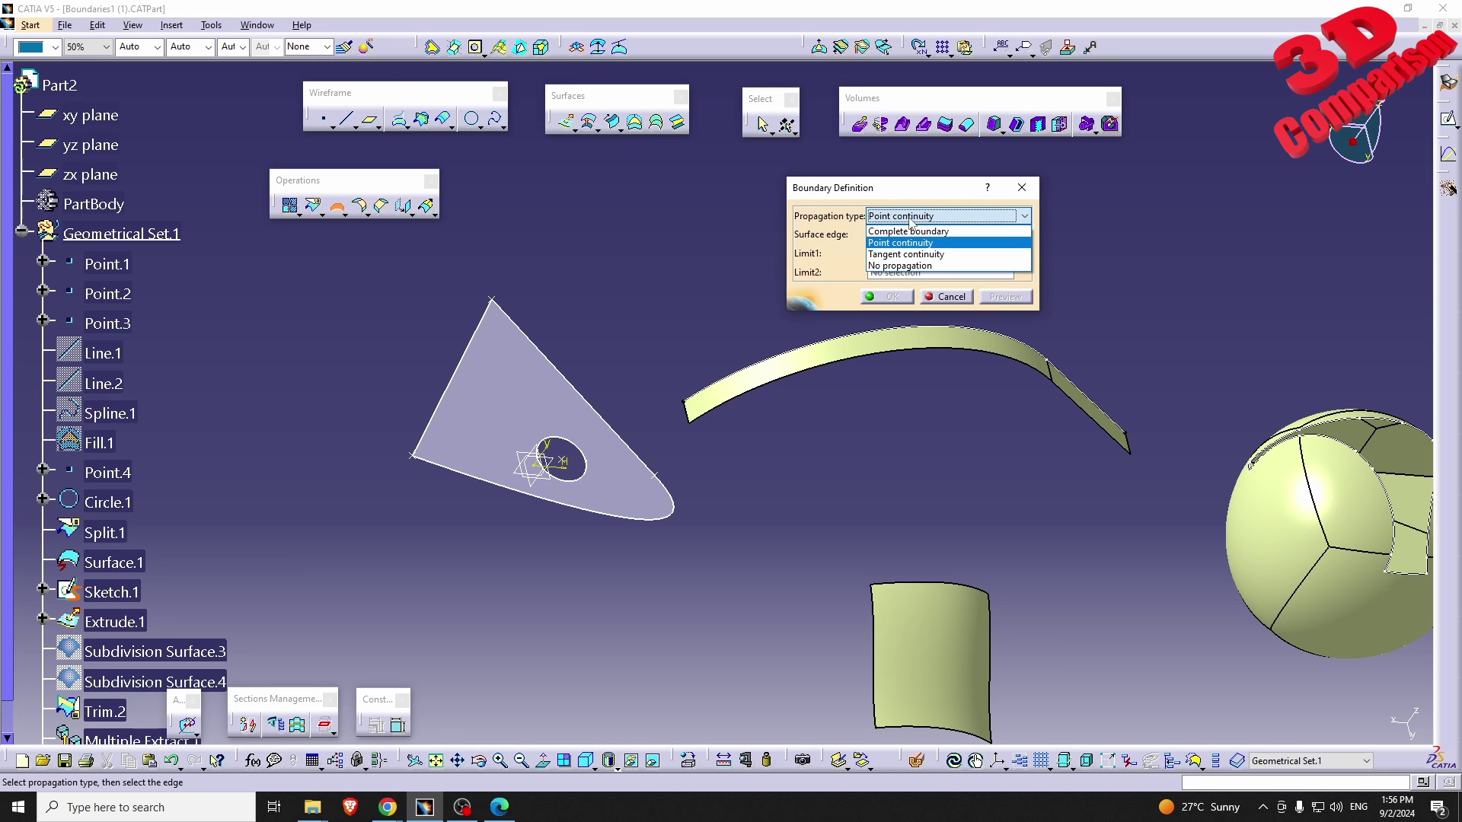
{"action": "left_click", "coordinate": [912, 265]}
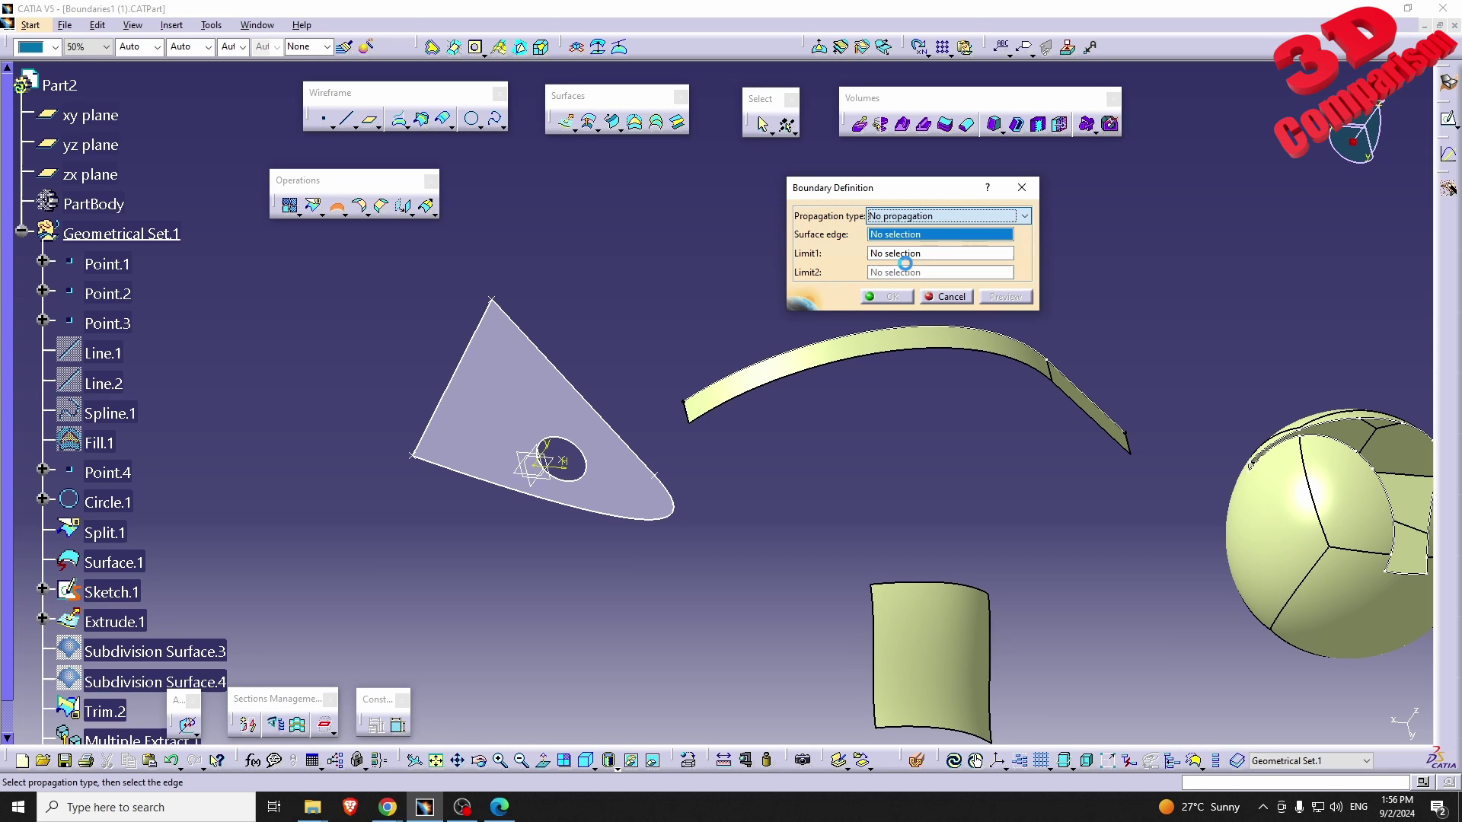
{"action": "left_click", "coordinate": [576, 385]}
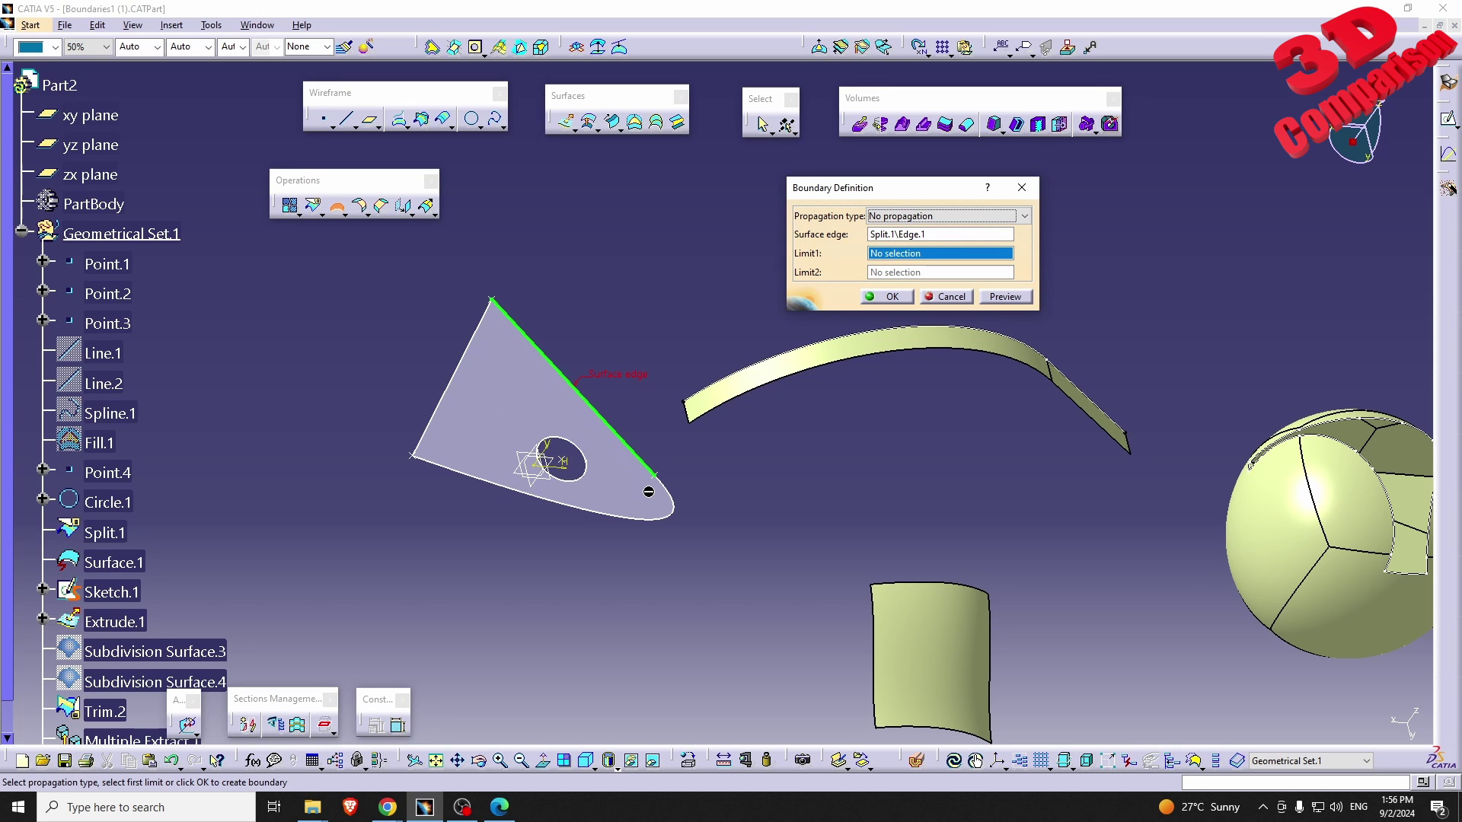
{"action": "left_click", "coordinate": [678, 476]}
{"action": "middle_click_drag", "start_coordinate": [678, 475], "coordinate": [630, 523]}
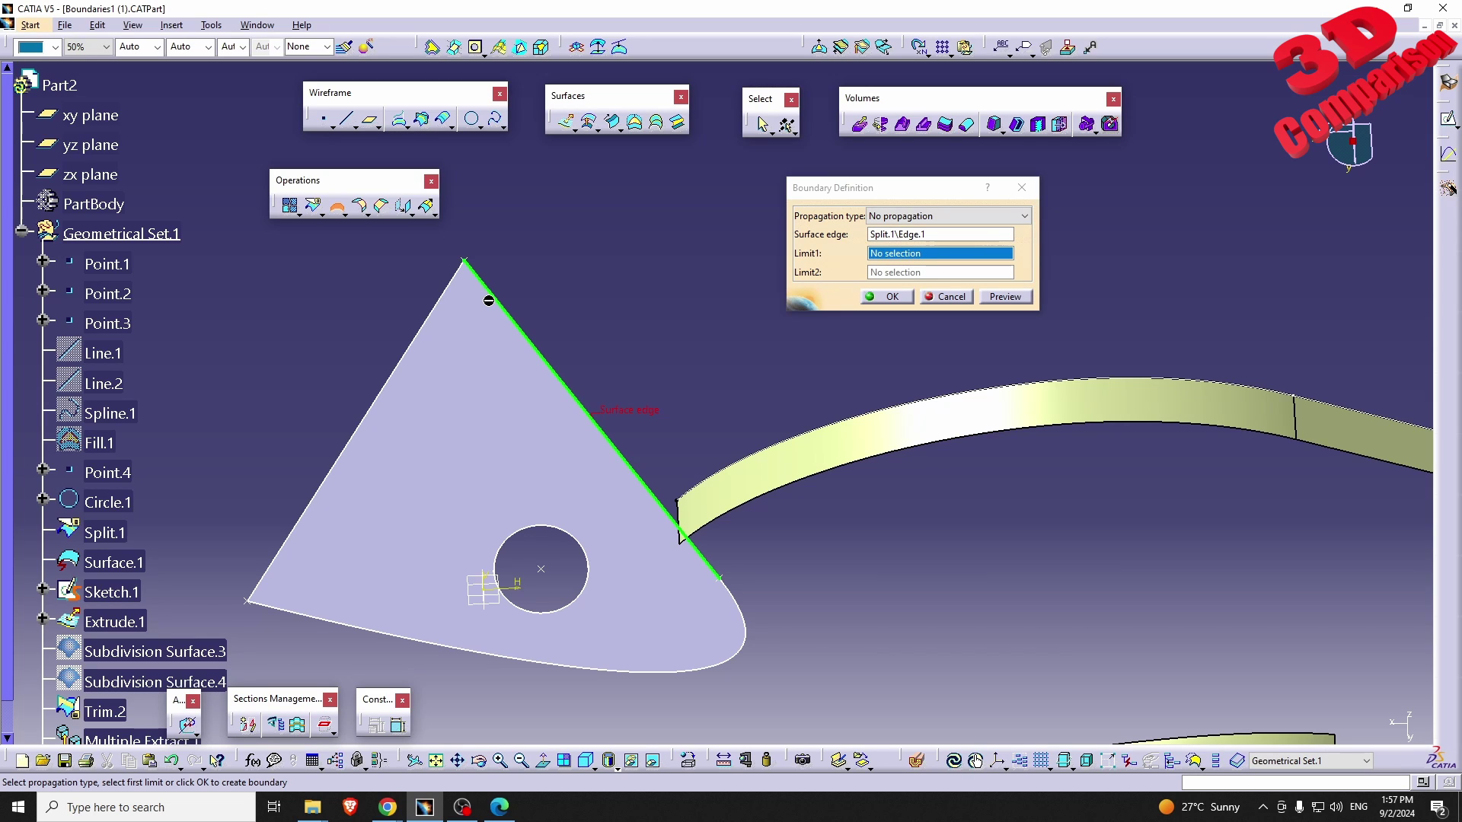
- Compare Tangent continuity, Point continuity and Complete boundary propagation, then cancel the trial boundary
{"action": "left_click", "coordinate": [960, 216]}
{"action": "left_click", "coordinate": [913, 262]}
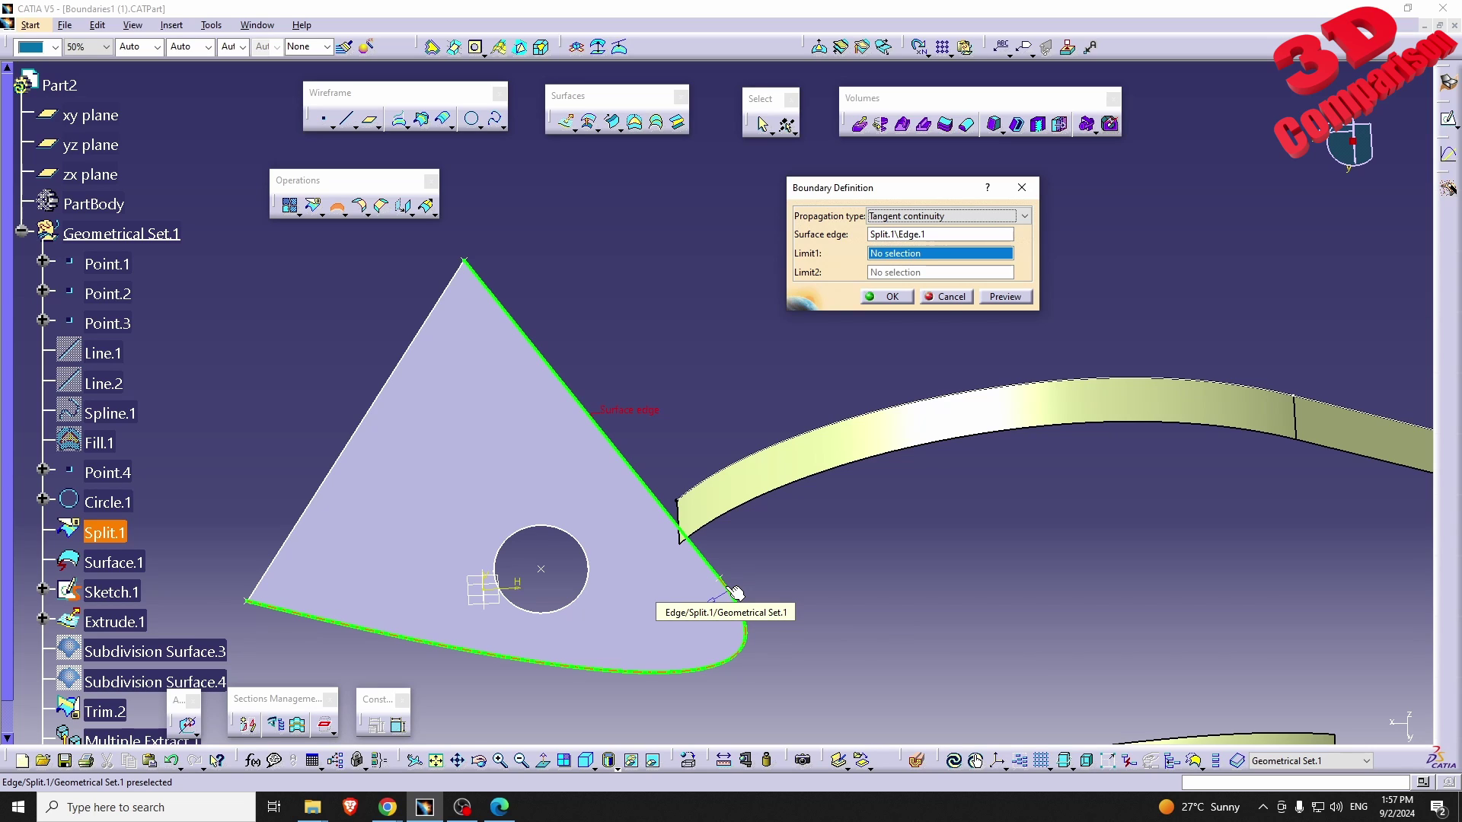
{"action": "left_click", "coordinate": [913, 216]}
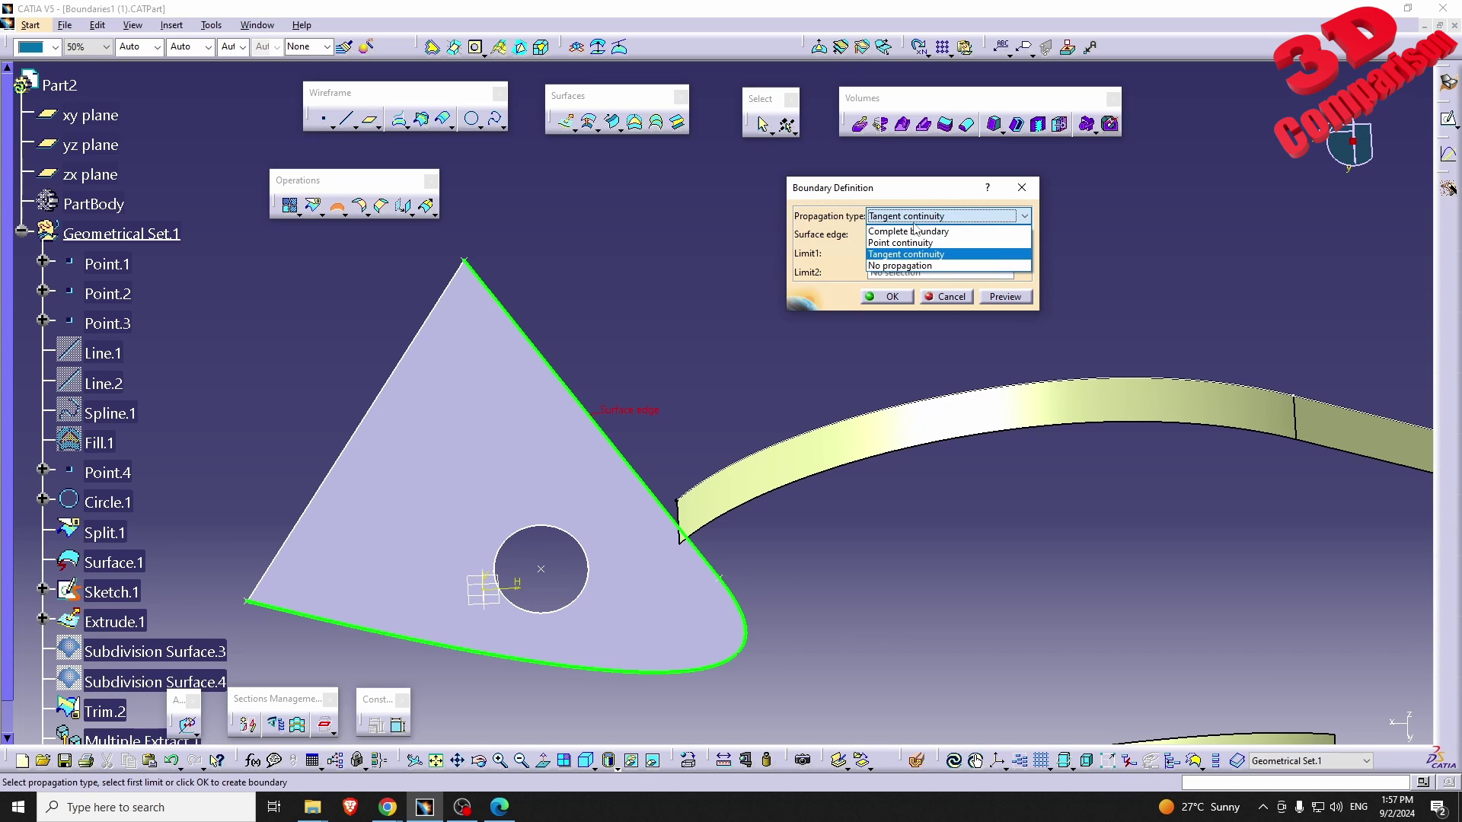
{"action": "left_click", "coordinate": [905, 242]}
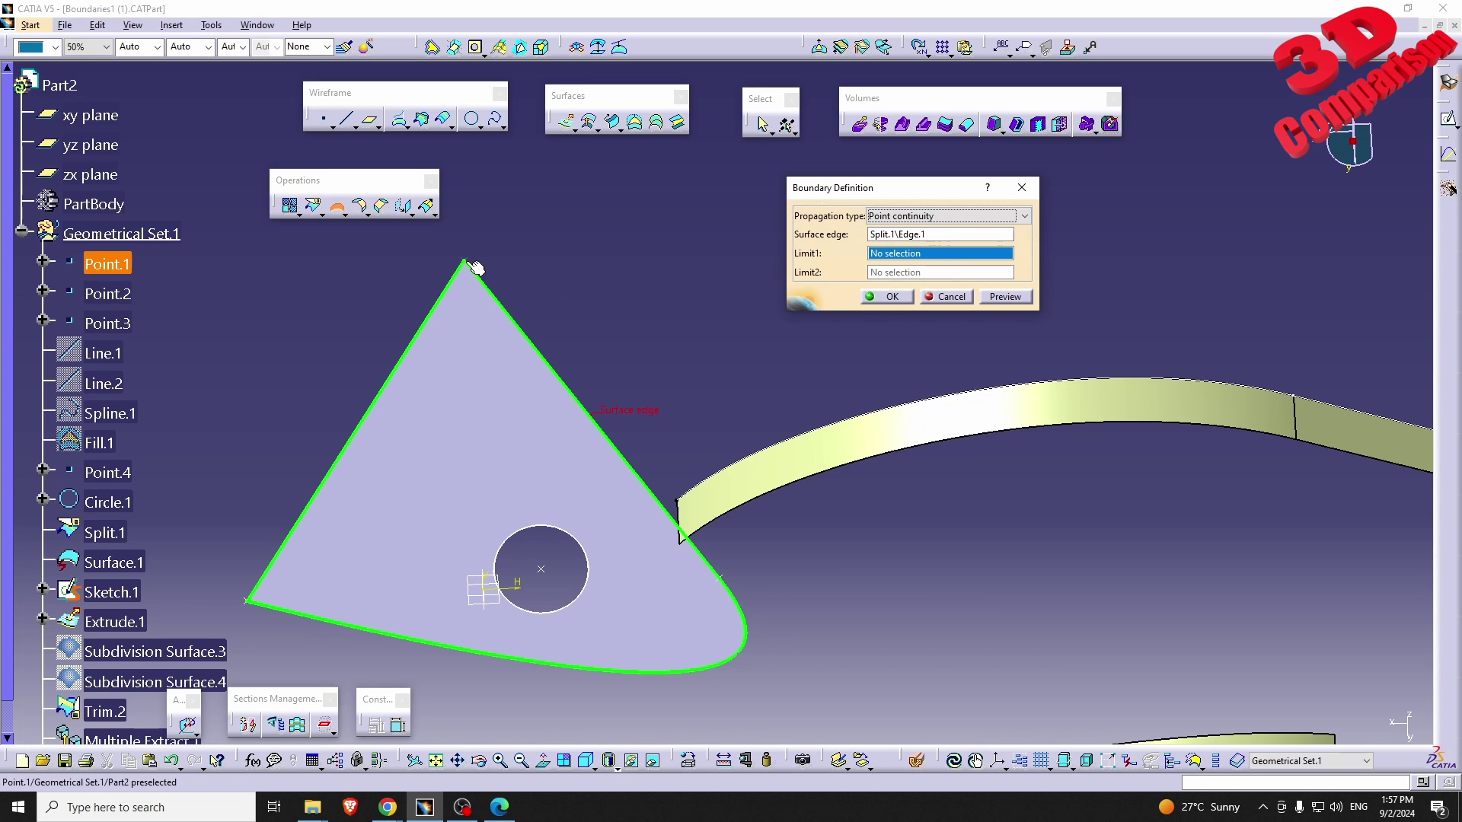
{"action": "left_click", "coordinate": [1025, 215]}
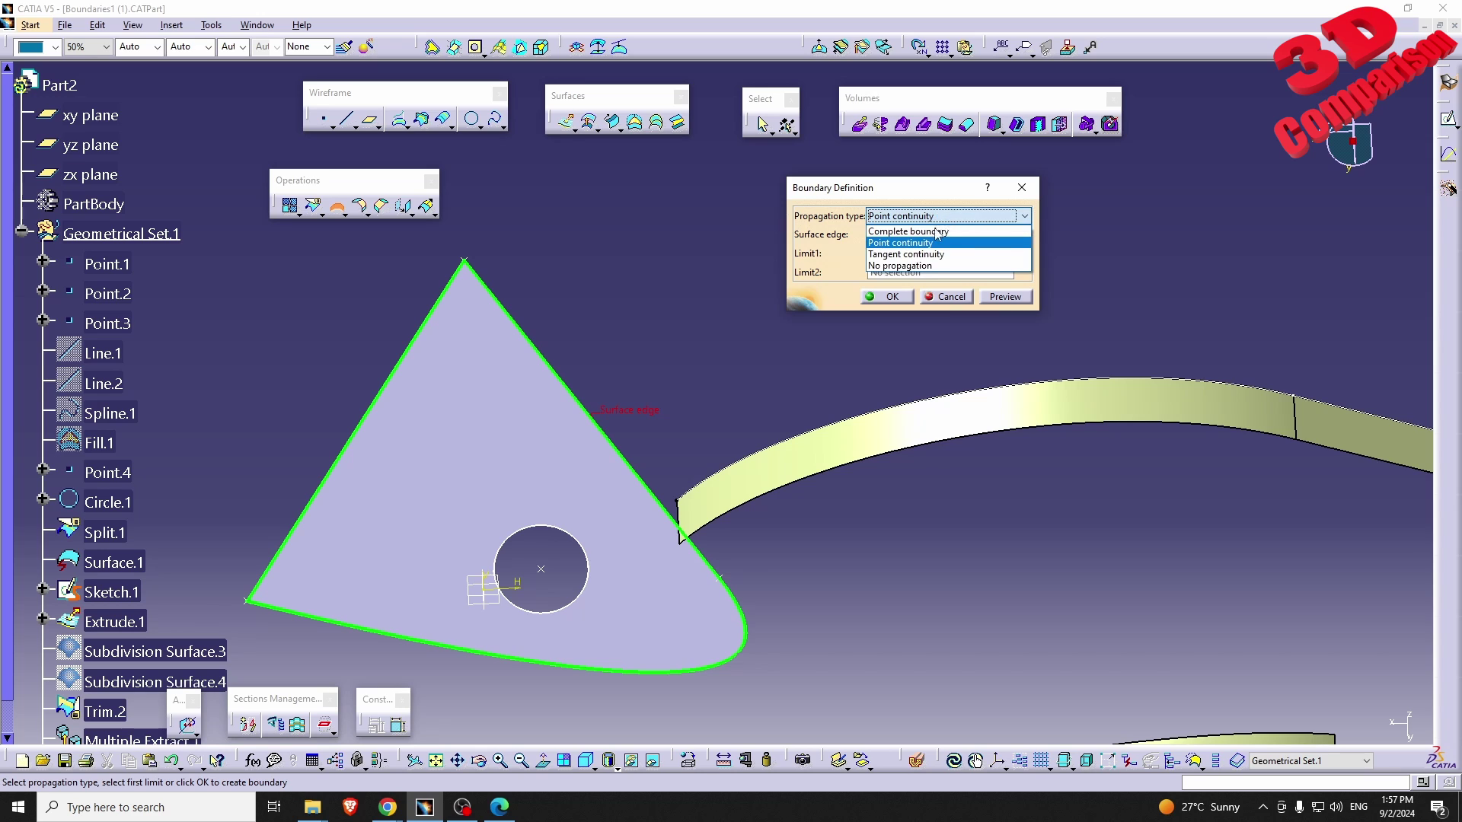
{"action": "left_click", "coordinate": [941, 226]}
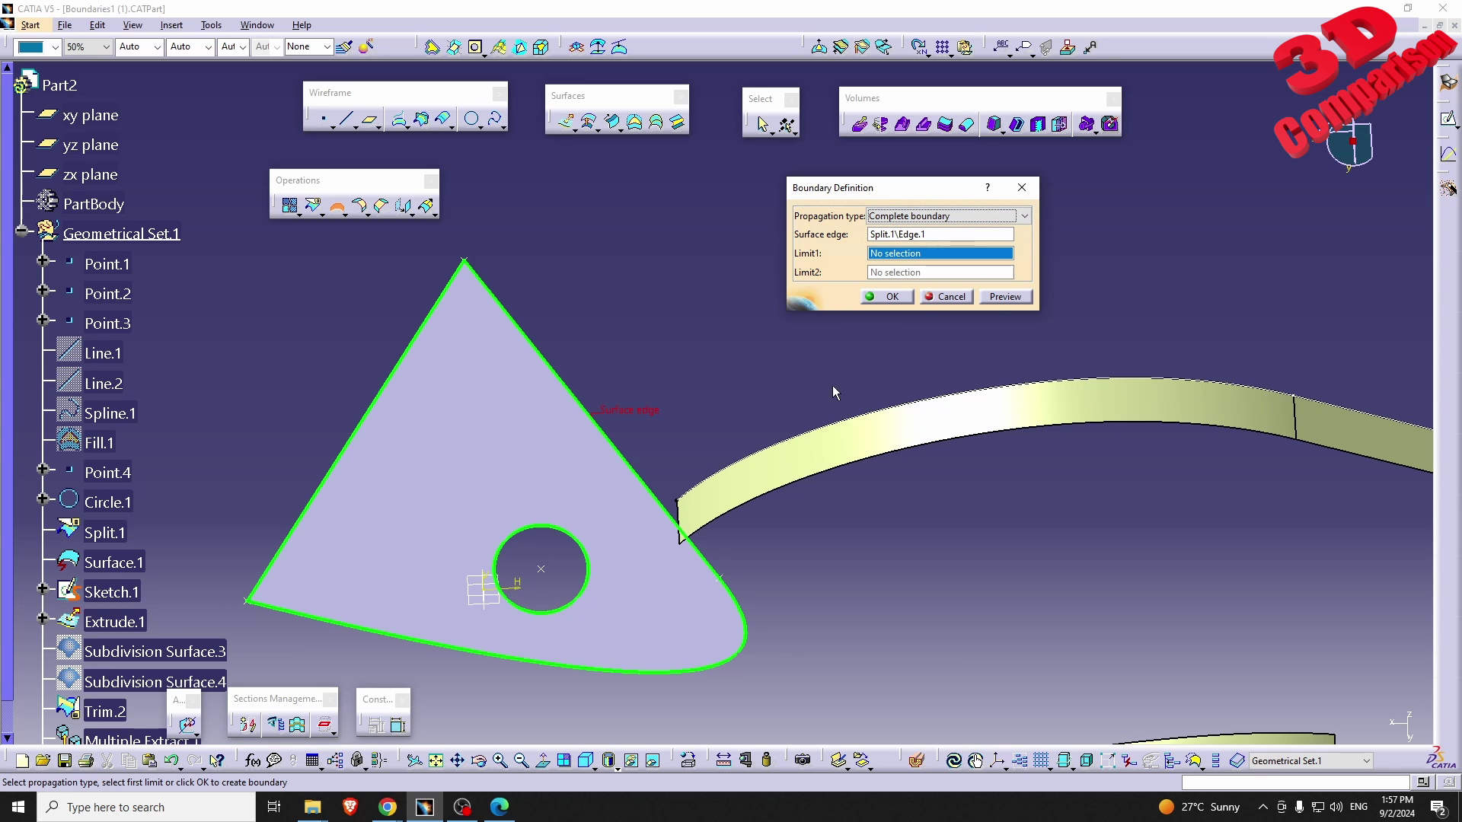
{"action": "left_click", "coordinate": [949, 301]}
{"action": "middle_click_drag", "start_coordinate": [940, 426], "coordinate": [860, 426]}
- Start a new boundary on the ribbon's end edge Extrude.1\Edge.1
{"action": "left_click", "coordinate": [336, 206]}
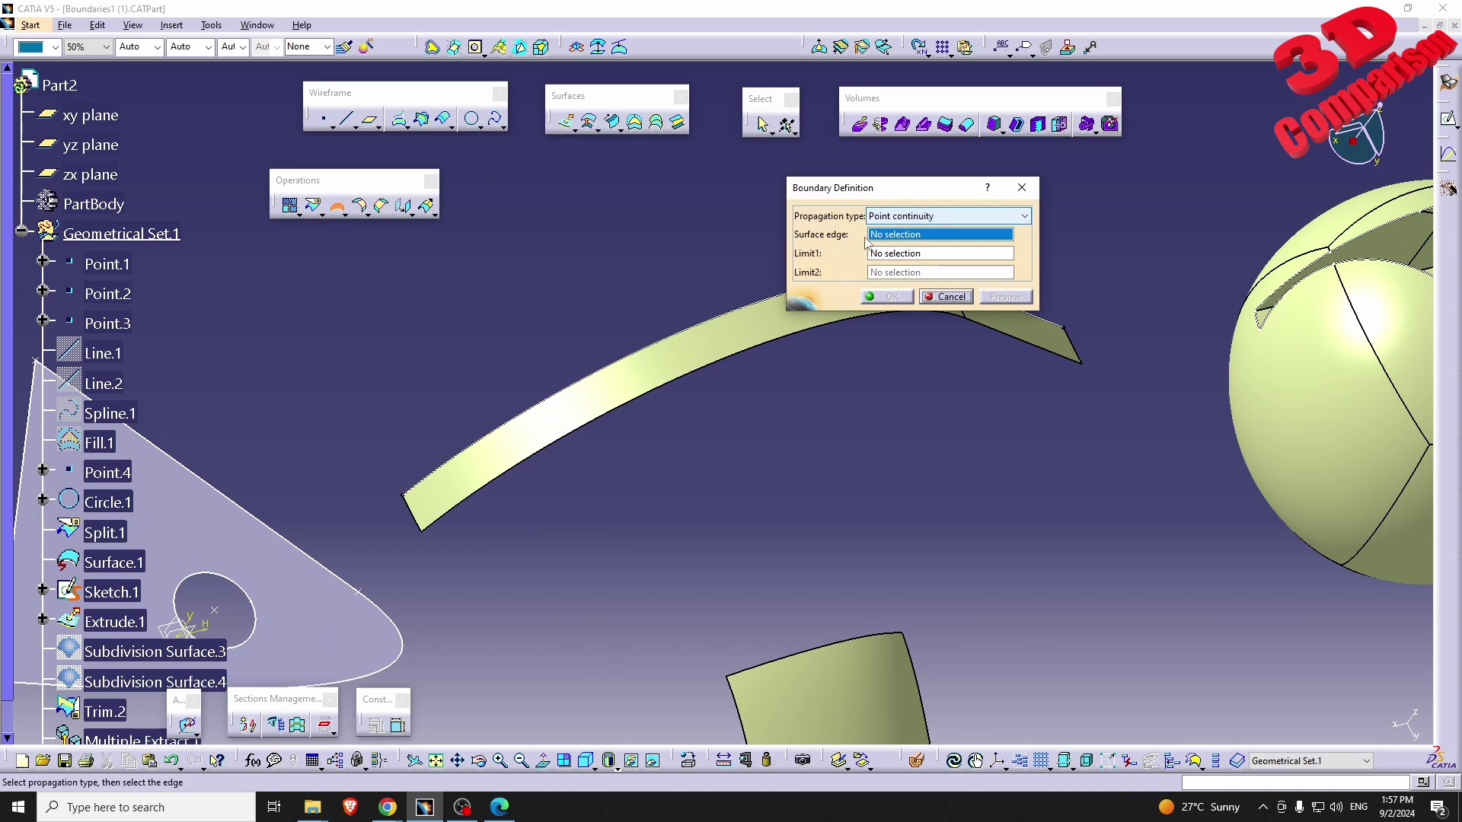
{"action": "left_click", "coordinate": [416, 513]}
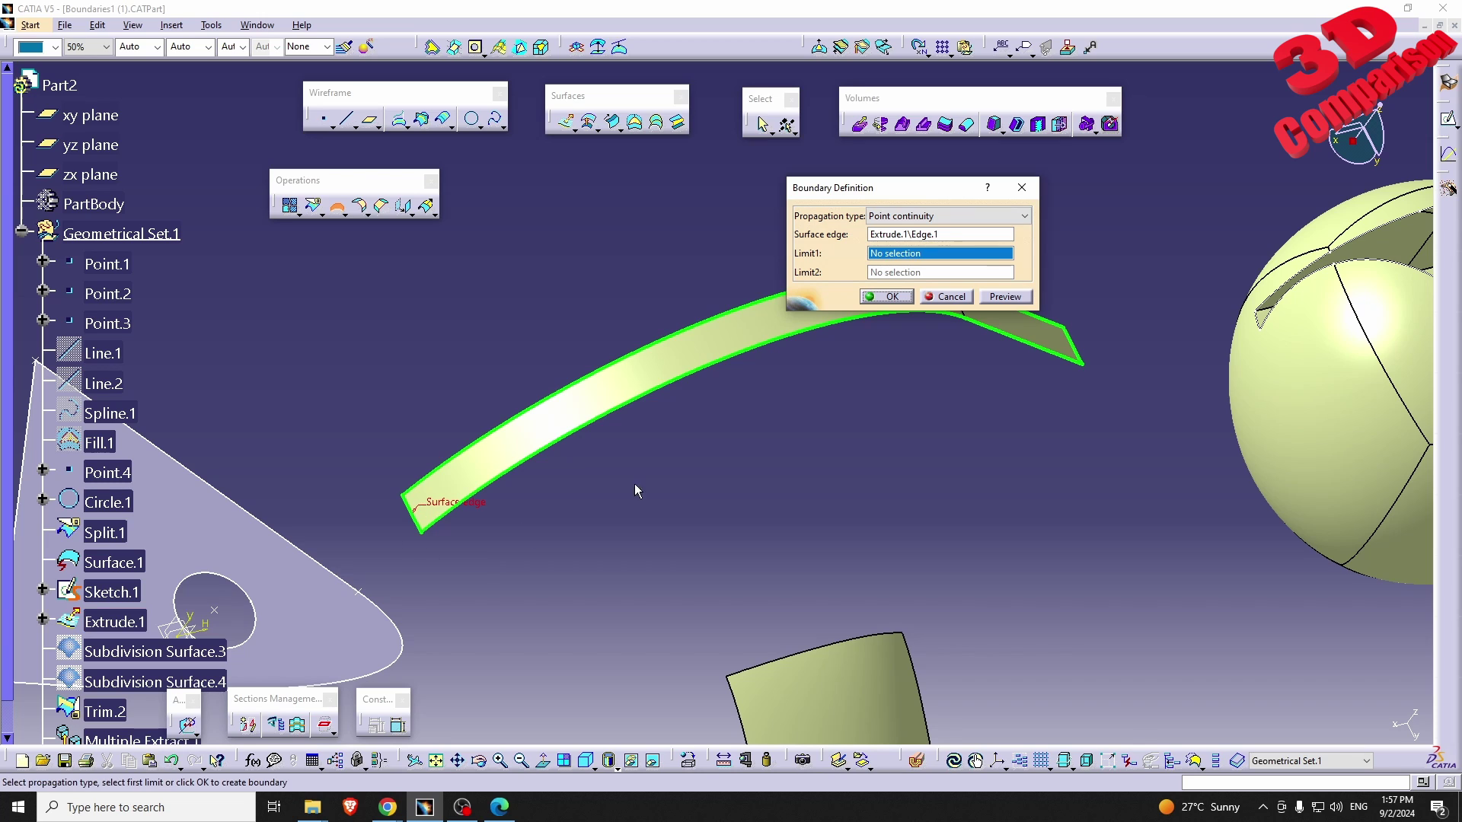
{"action": "middle_click_drag", "start_coordinate": [638, 491], "coordinate": [648, 557]}
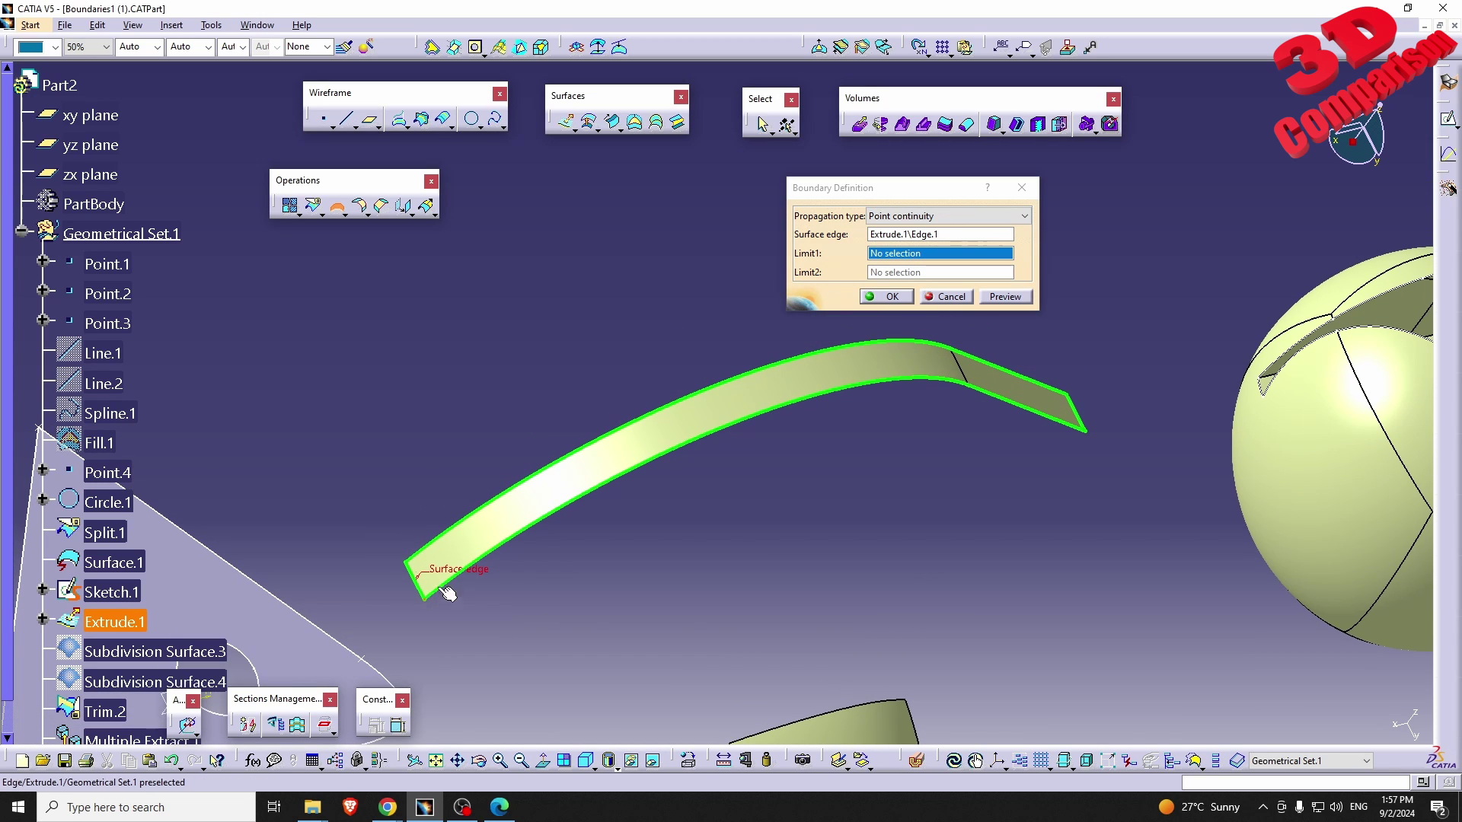
{"action": "middle_click_drag", "start_coordinate": [308, 487], "coordinate": [643, 408]}
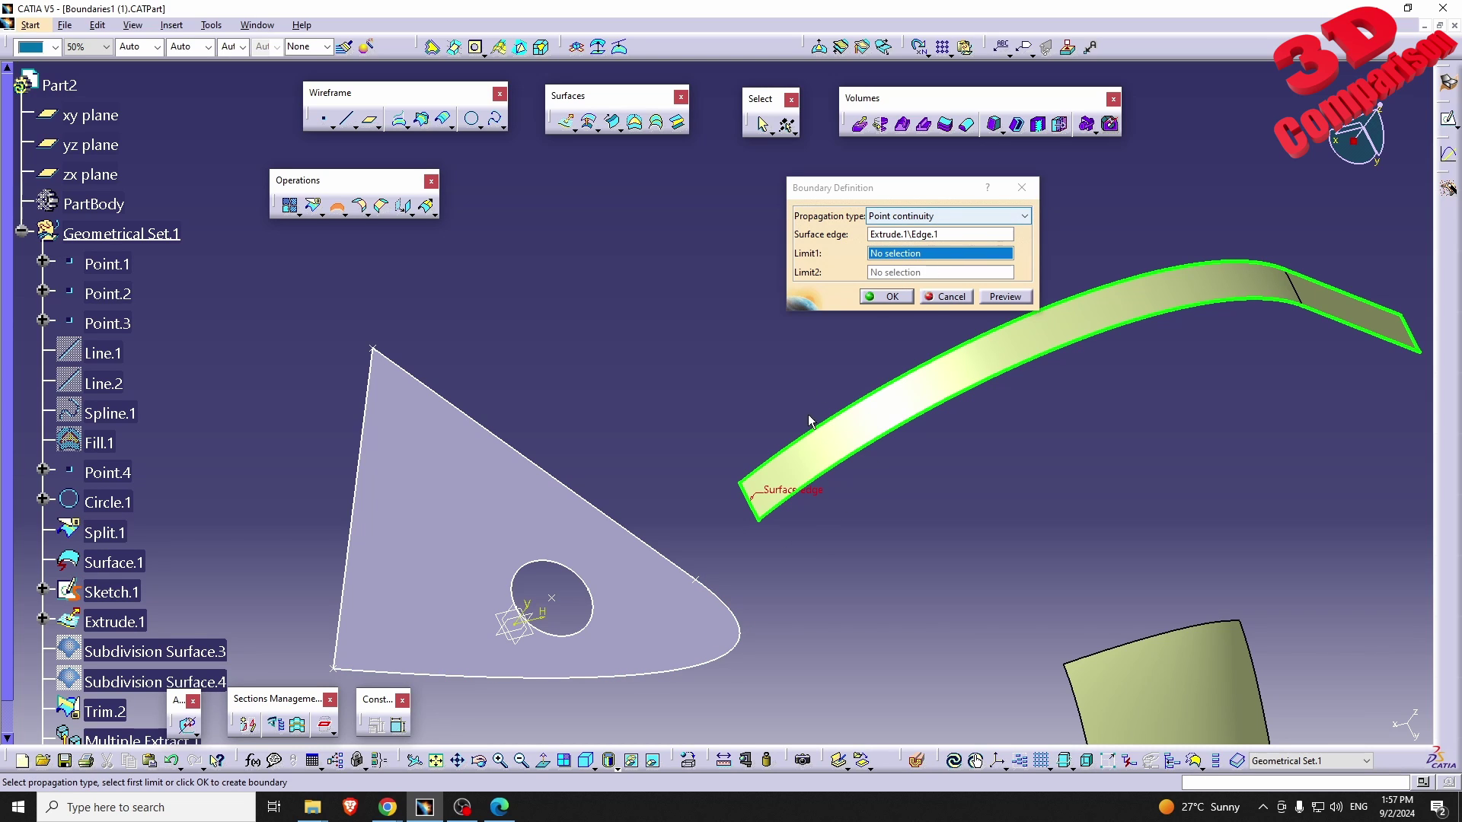
{"action": "middle_click_drag", "start_coordinate": [809, 420], "coordinate": [687, 462]}
- Try each propagation type and settle on Complete boundary around the ribbon's outline
{"action": "left_click", "coordinate": [914, 219]}
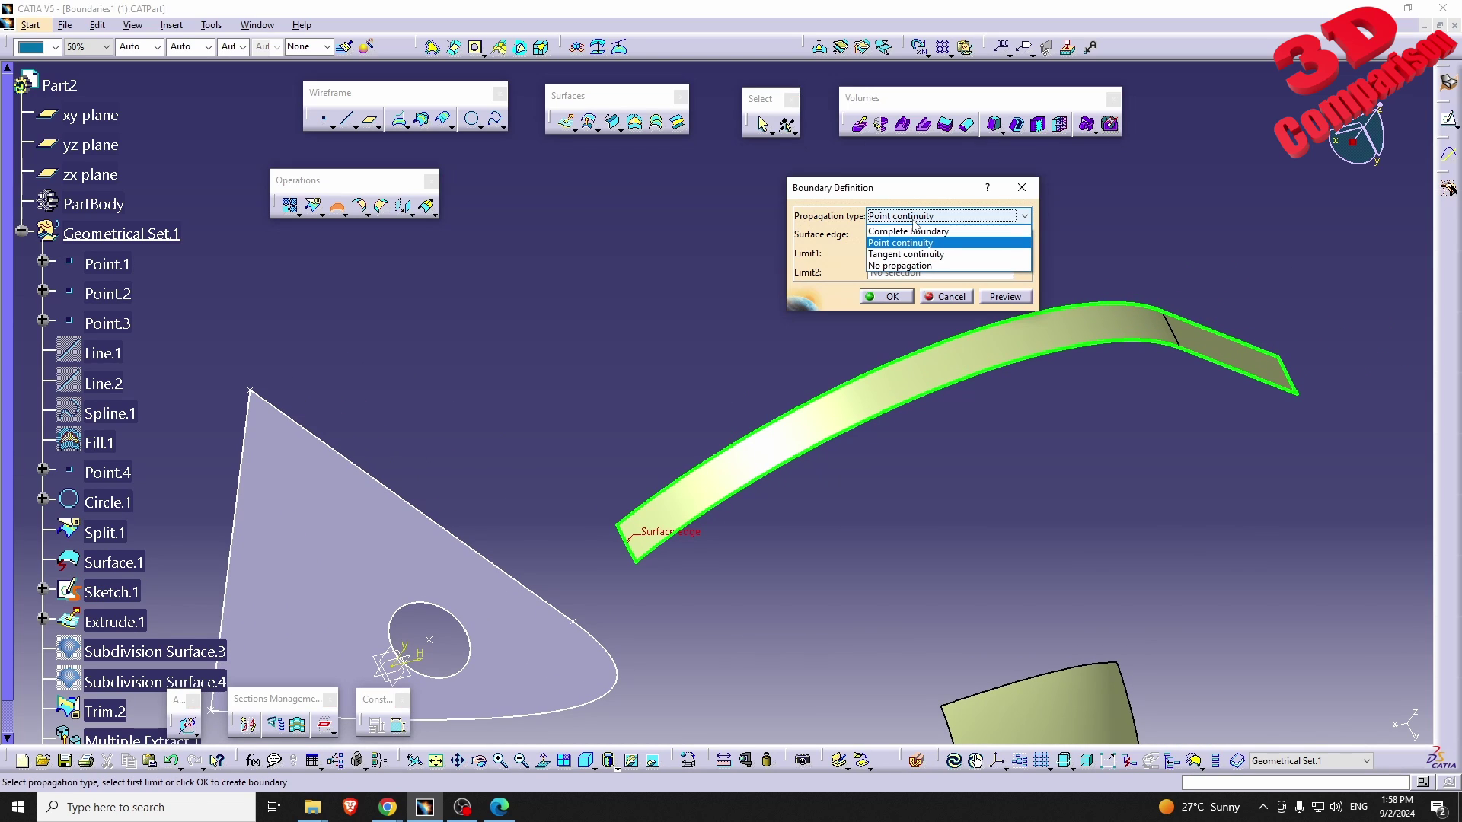
{"action": "left_click", "coordinate": [913, 231]}
{"action": "left_click", "coordinate": [916, 216]}
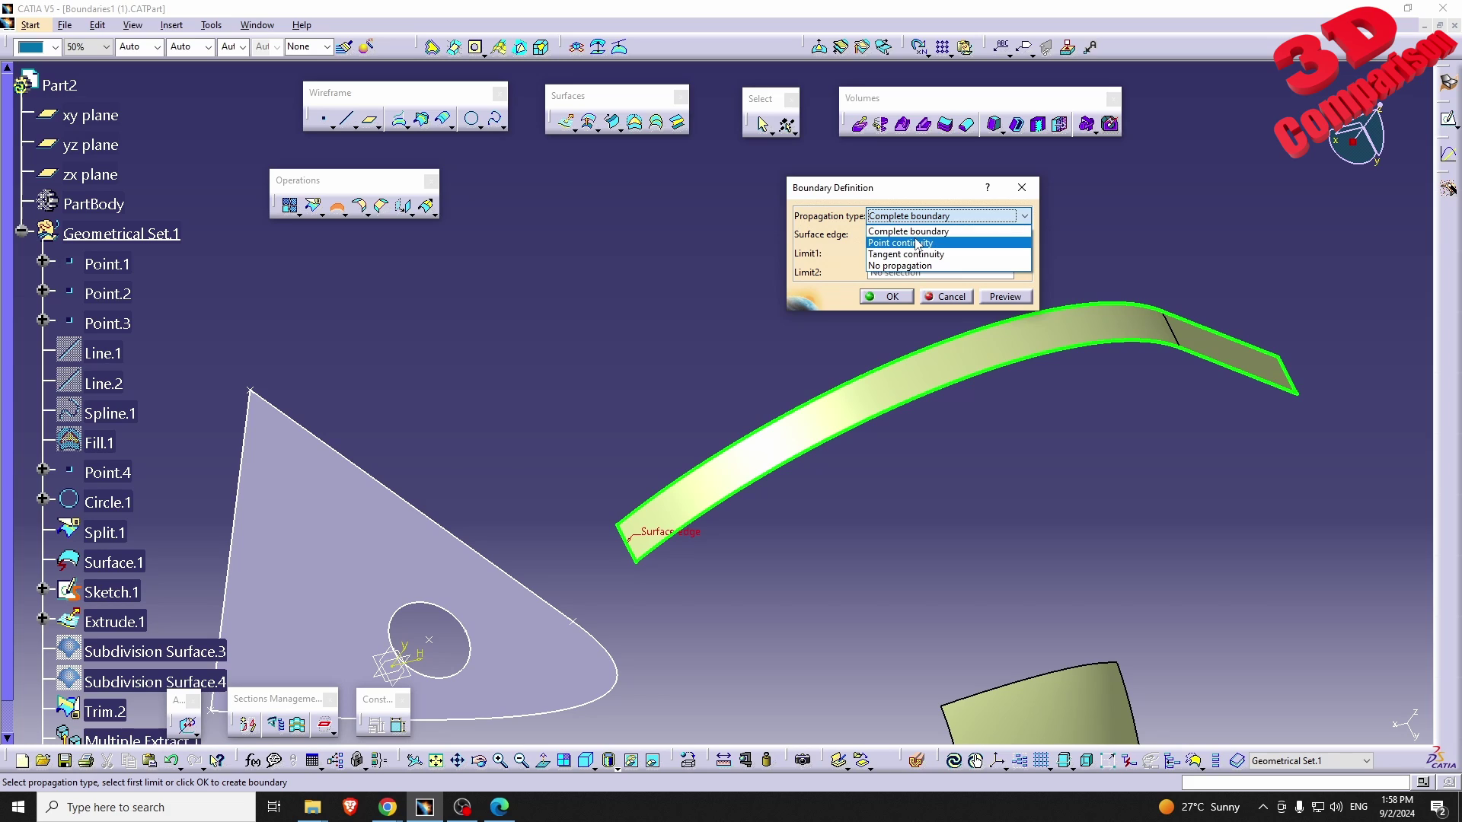
{"action": "left_click", "coordinate": [917, 243]}
{"action": "left_click", "coordinate": [917, 216]}
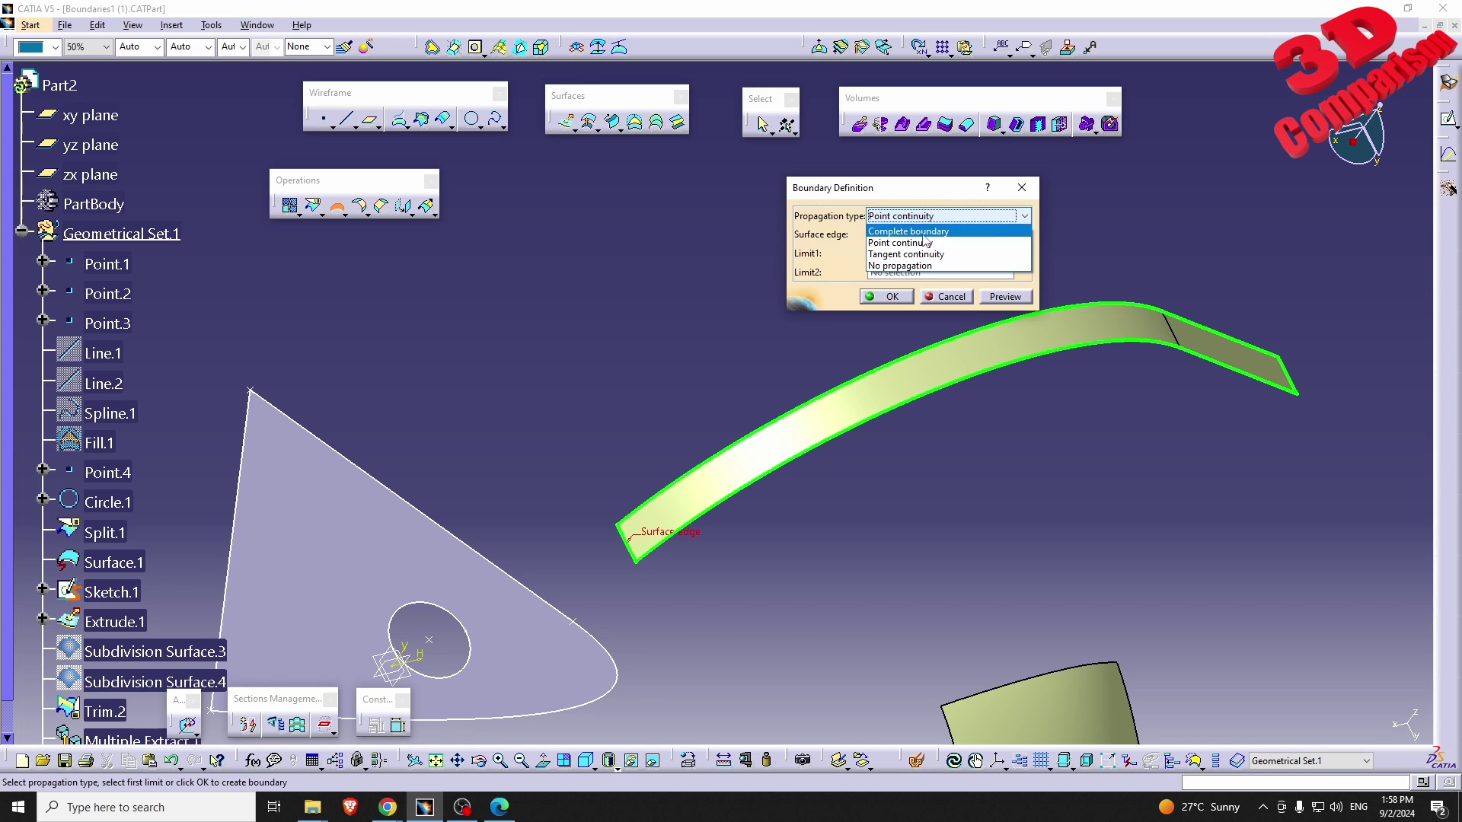
{"action": "left_click", "coordinate": [920, 254]}
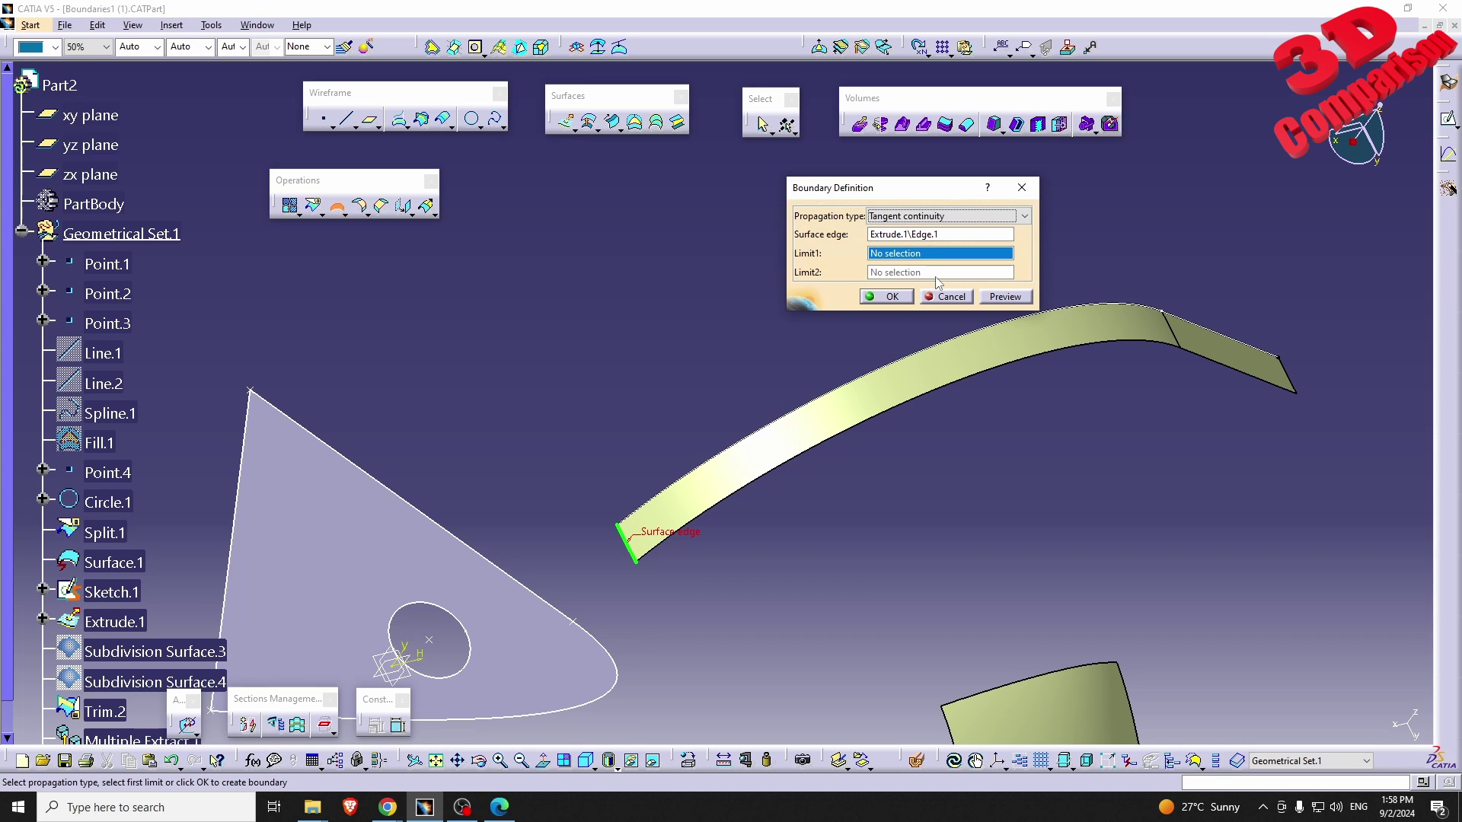
{"action": "left_click", "coordinate": [931, 217]}
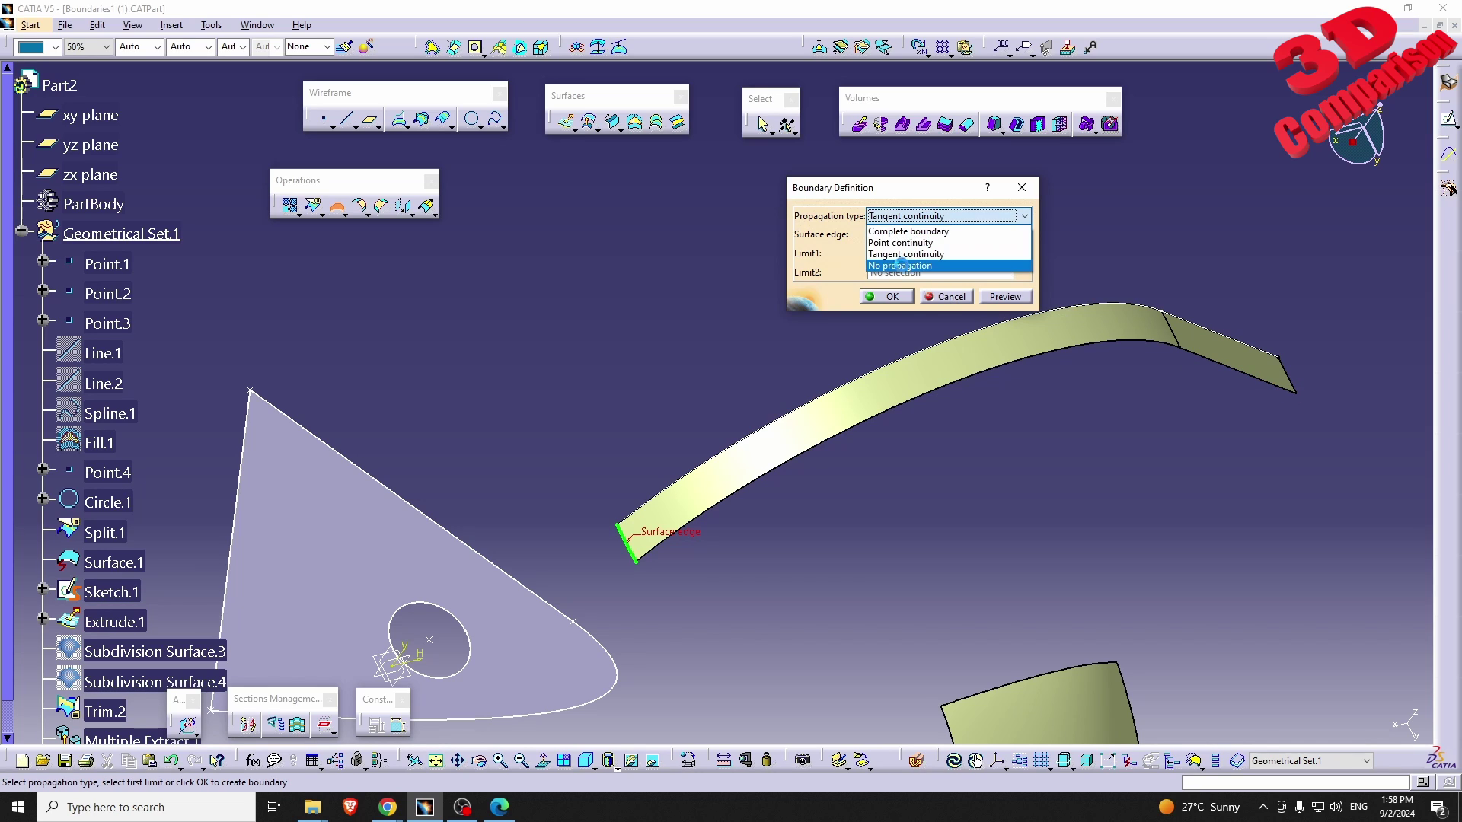
{"action": "left_click", "coordinate": [901, 265]}
{"action": "left_click", "coordinate": [930, 218]}
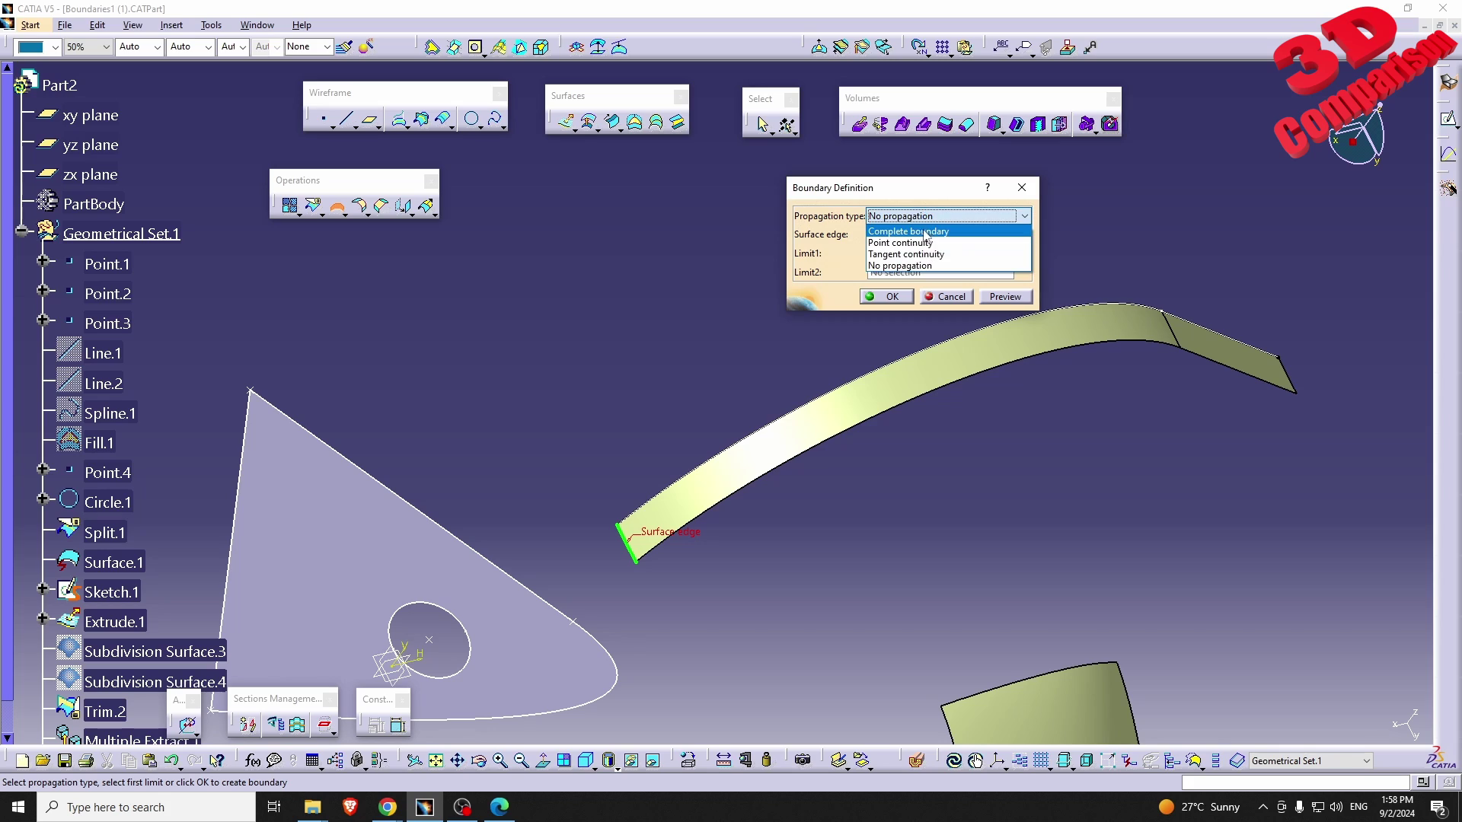
{"action": "left_click", "coordinate": [926, 231]}
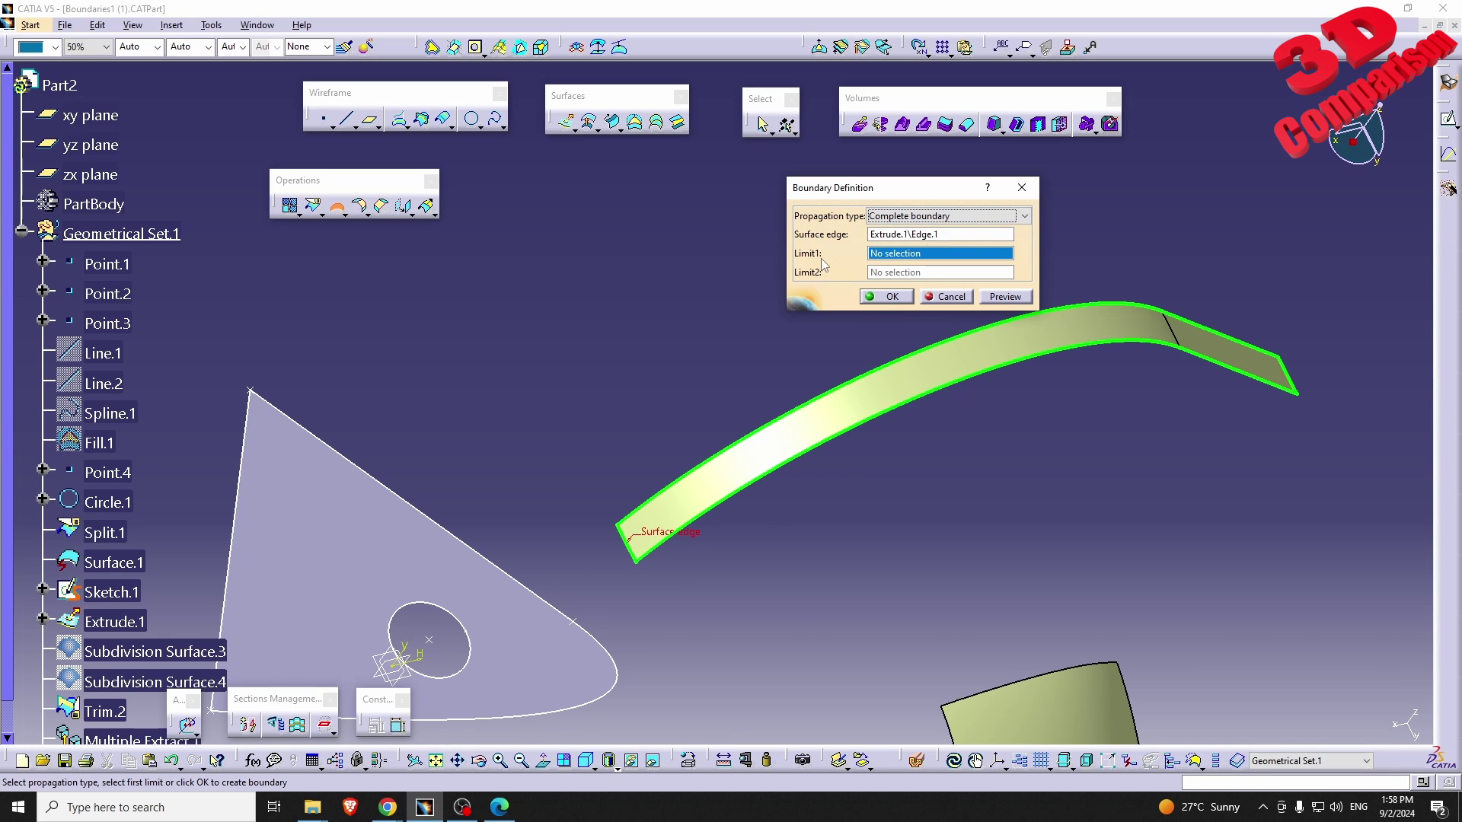
- Limit the boundary between Extrude.1\Vertex.1 and Sketch.1\Vertex.1 on the upper edge, creating Boundary.1
{"action": "right_click", "coordinate": [900, 256]}
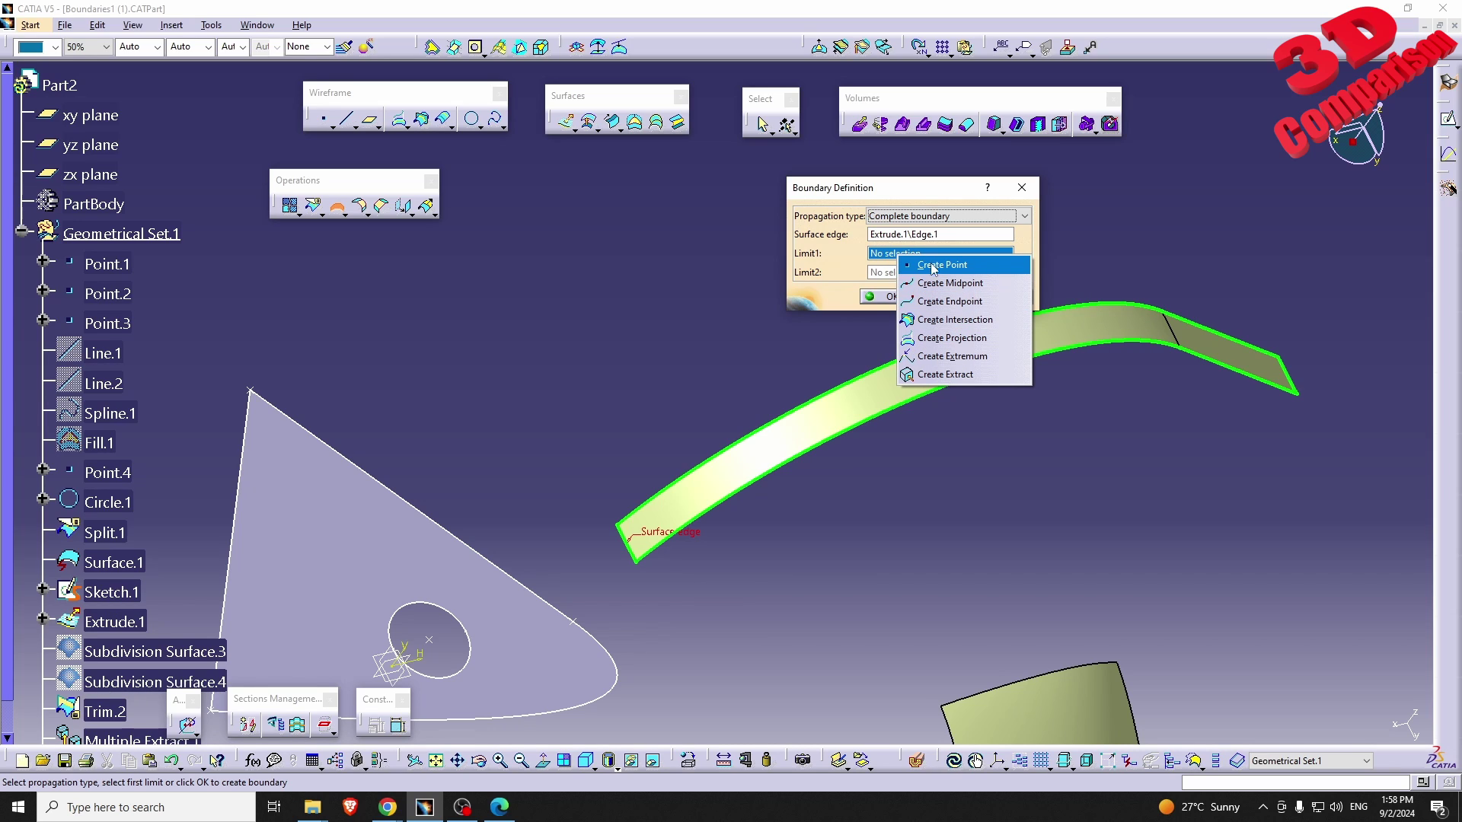
{"action": "key", "text": "Escape"}
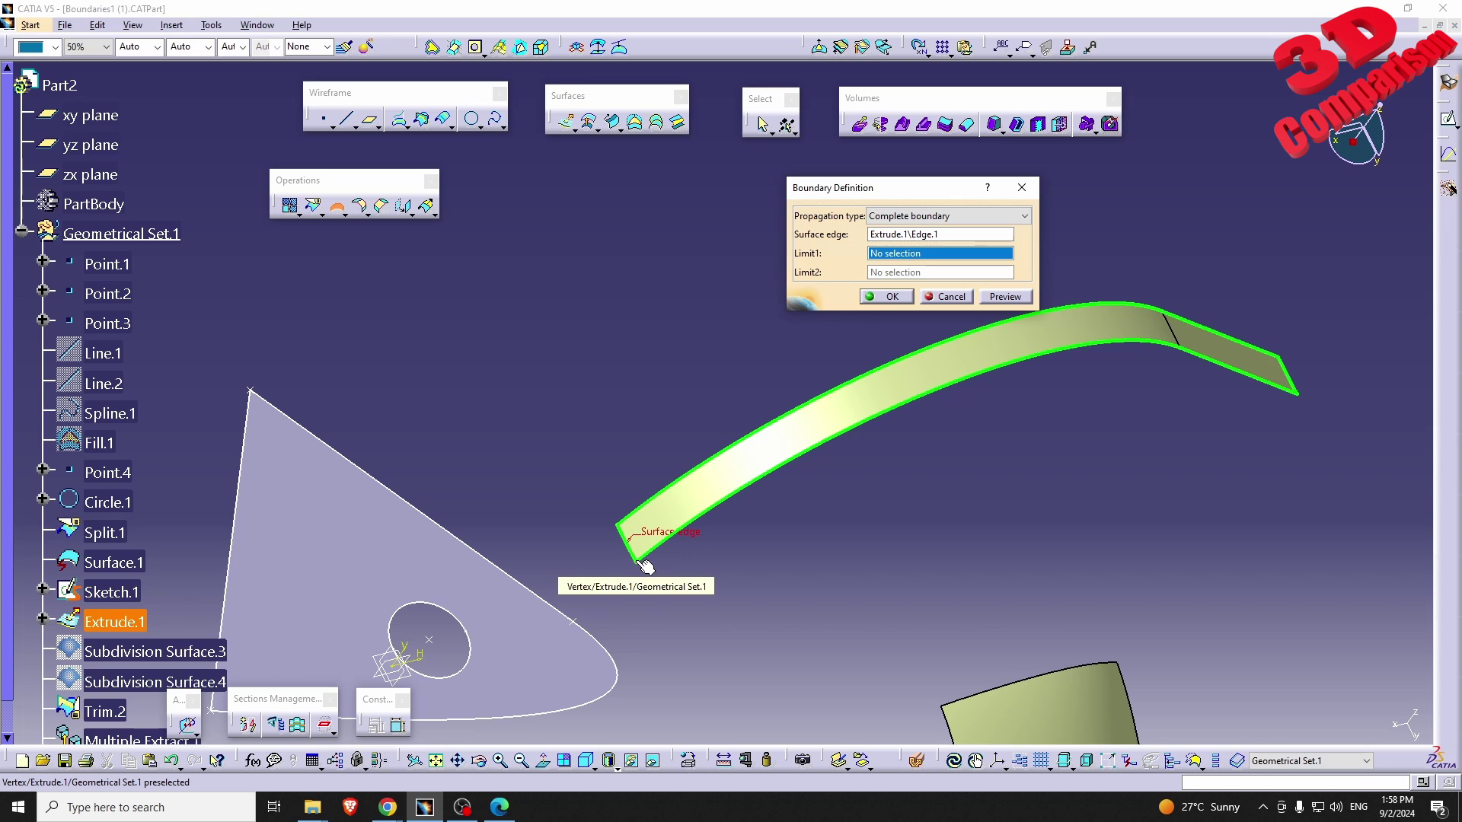
{"action": "left_click", "coordinate": [639, 565]}
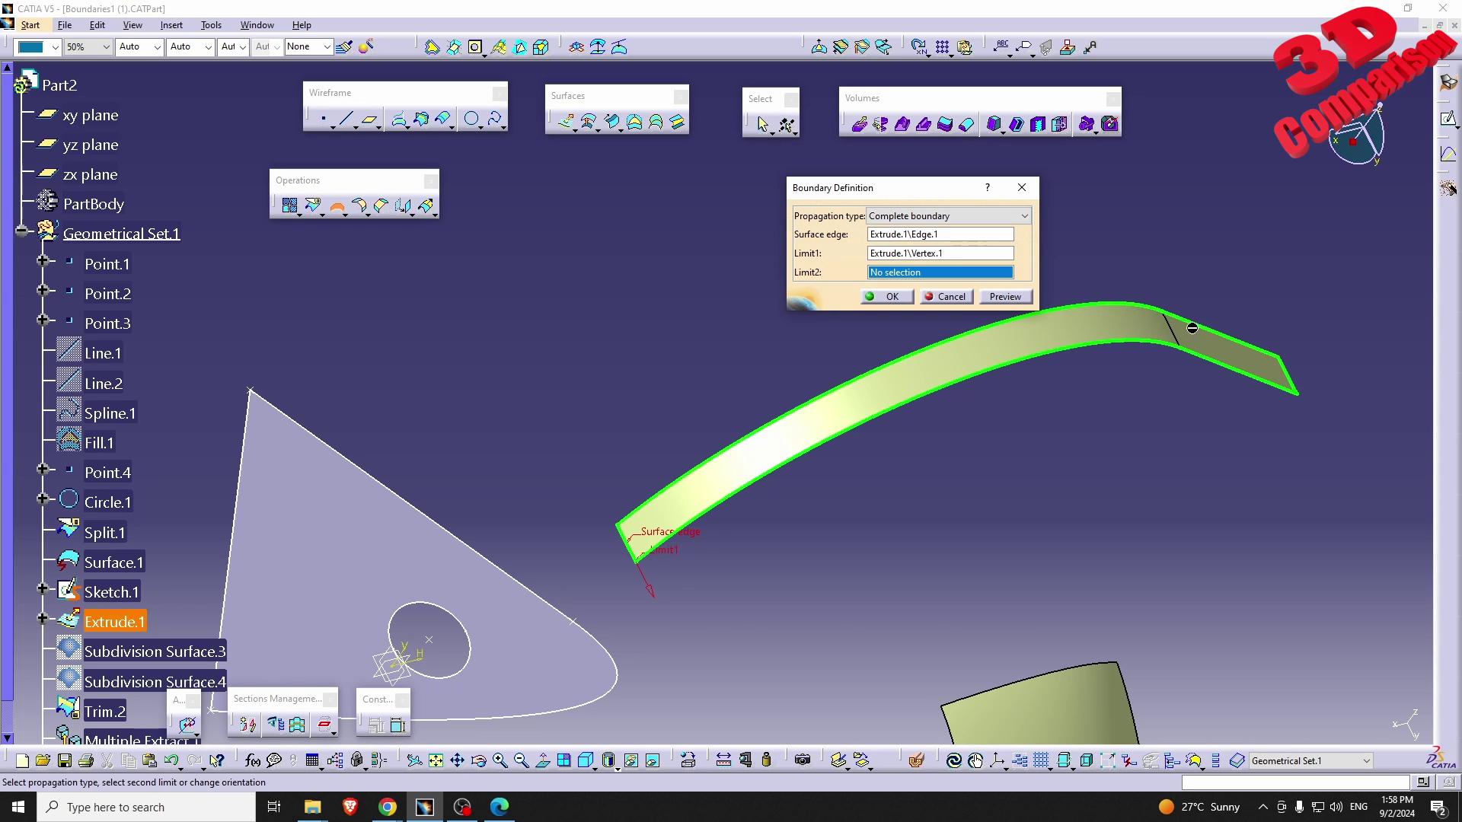
{"action": "left_click", "coordinate": [1287, 359]}
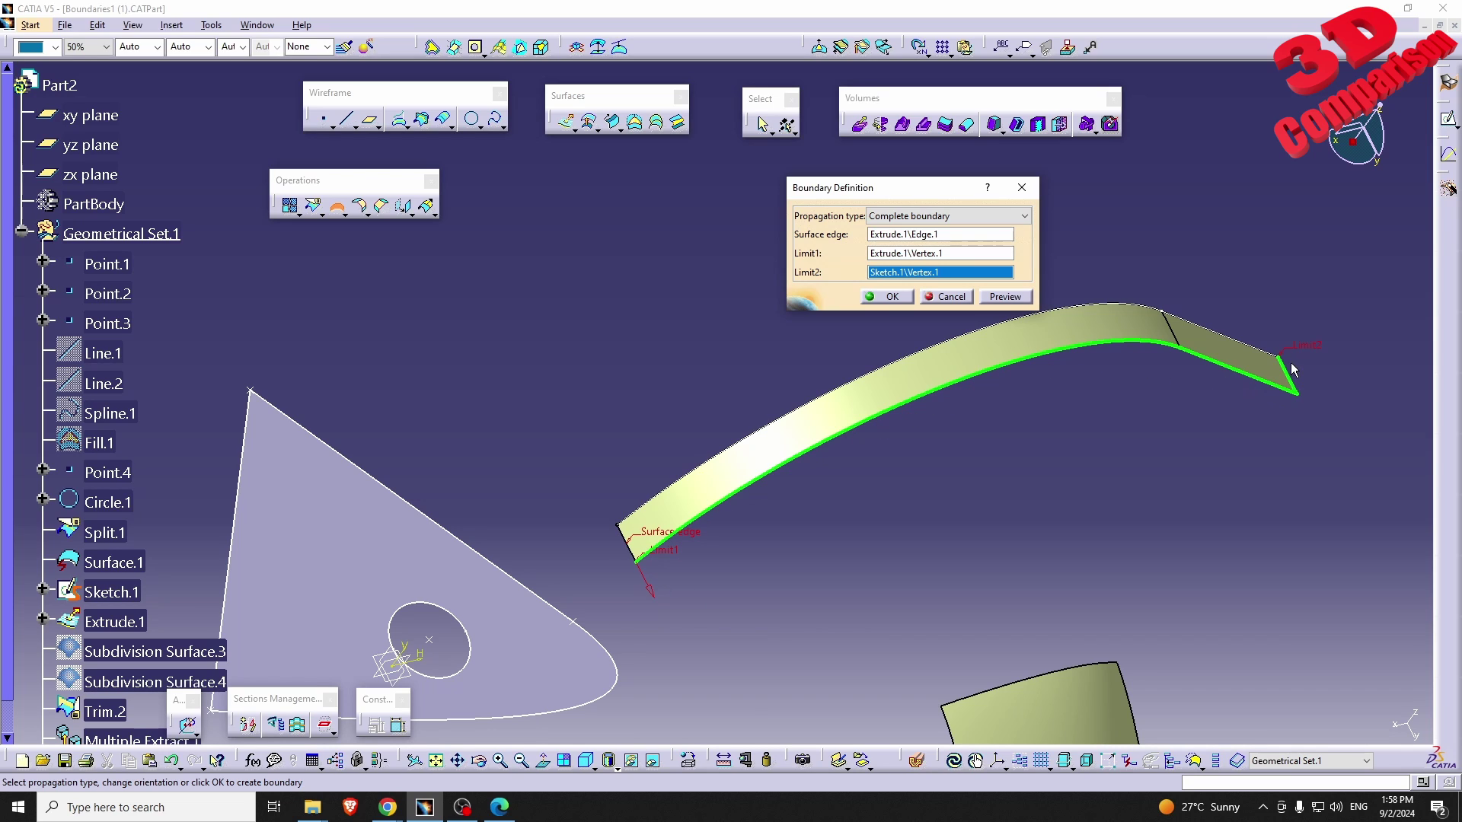
{"action": "left_click", "coordinate": [649, 593]}
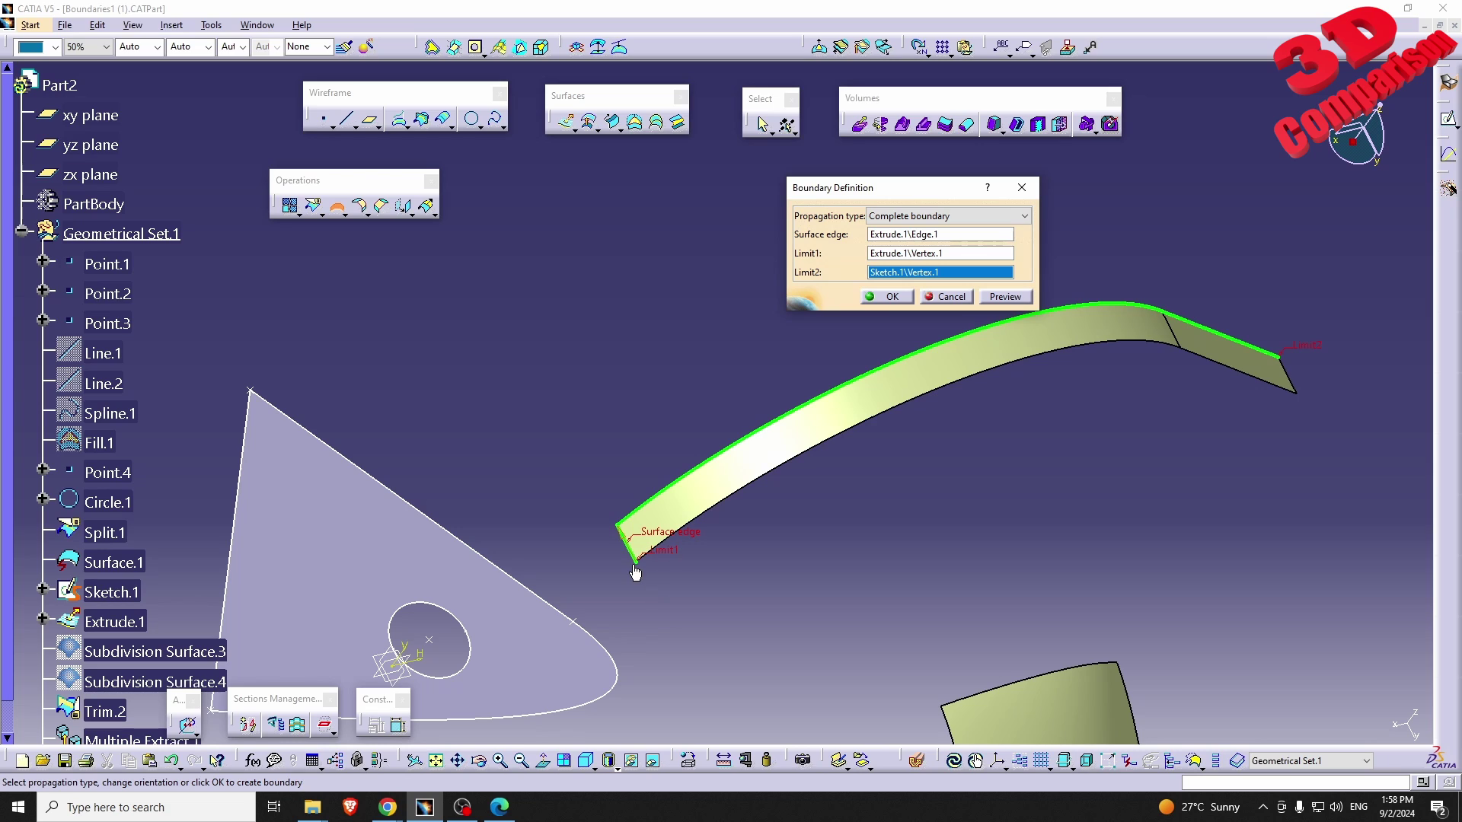
{"action": "left_click", "coordinate": [622, 541]}
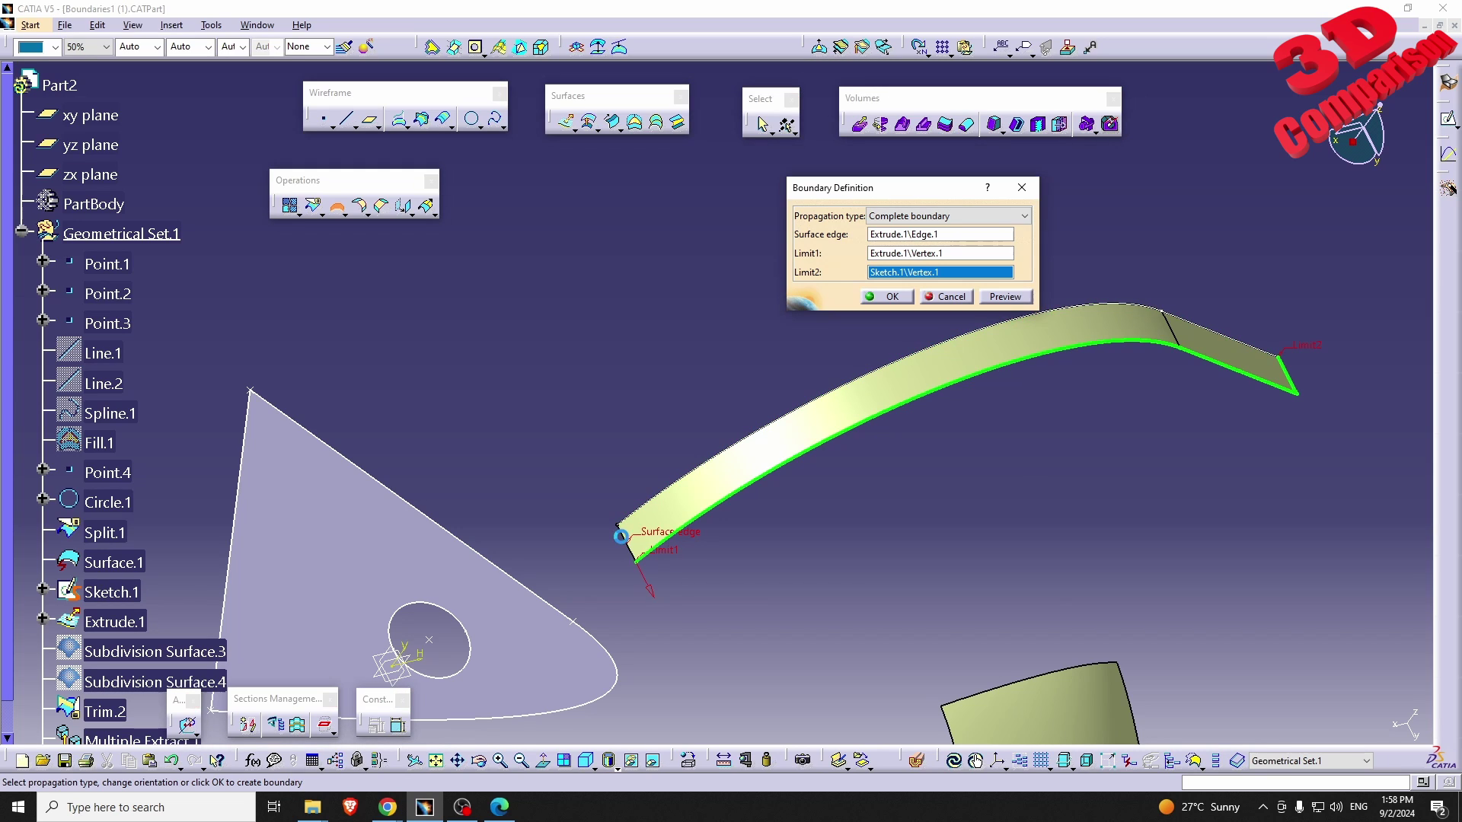
{"action": "left_click", "coordinate": [650, 591]}
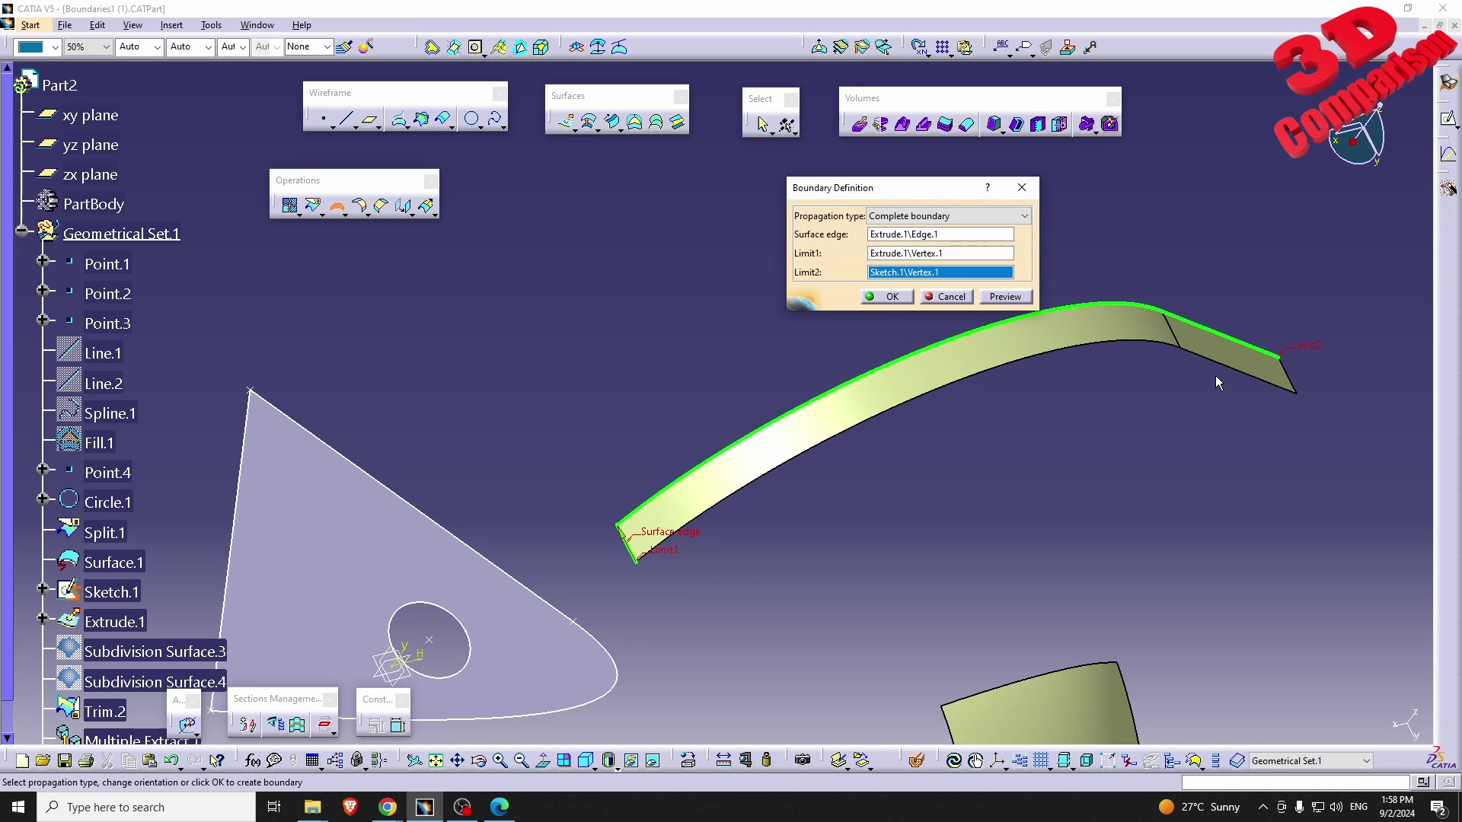
{"action": "left_click", "coordinate": [898, 297]}
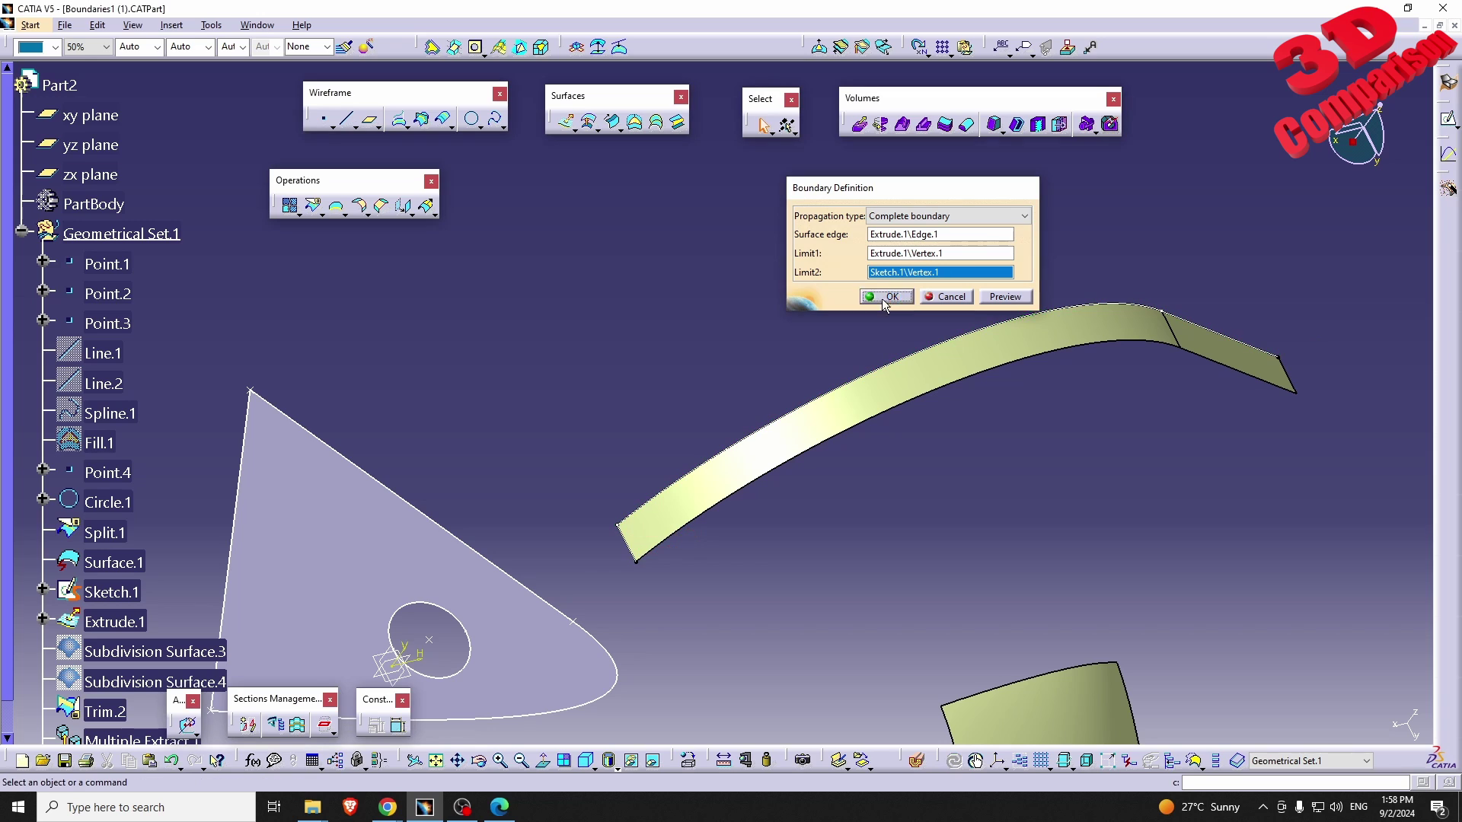
{"action": "left_click", "coordinate": [122, 567]}
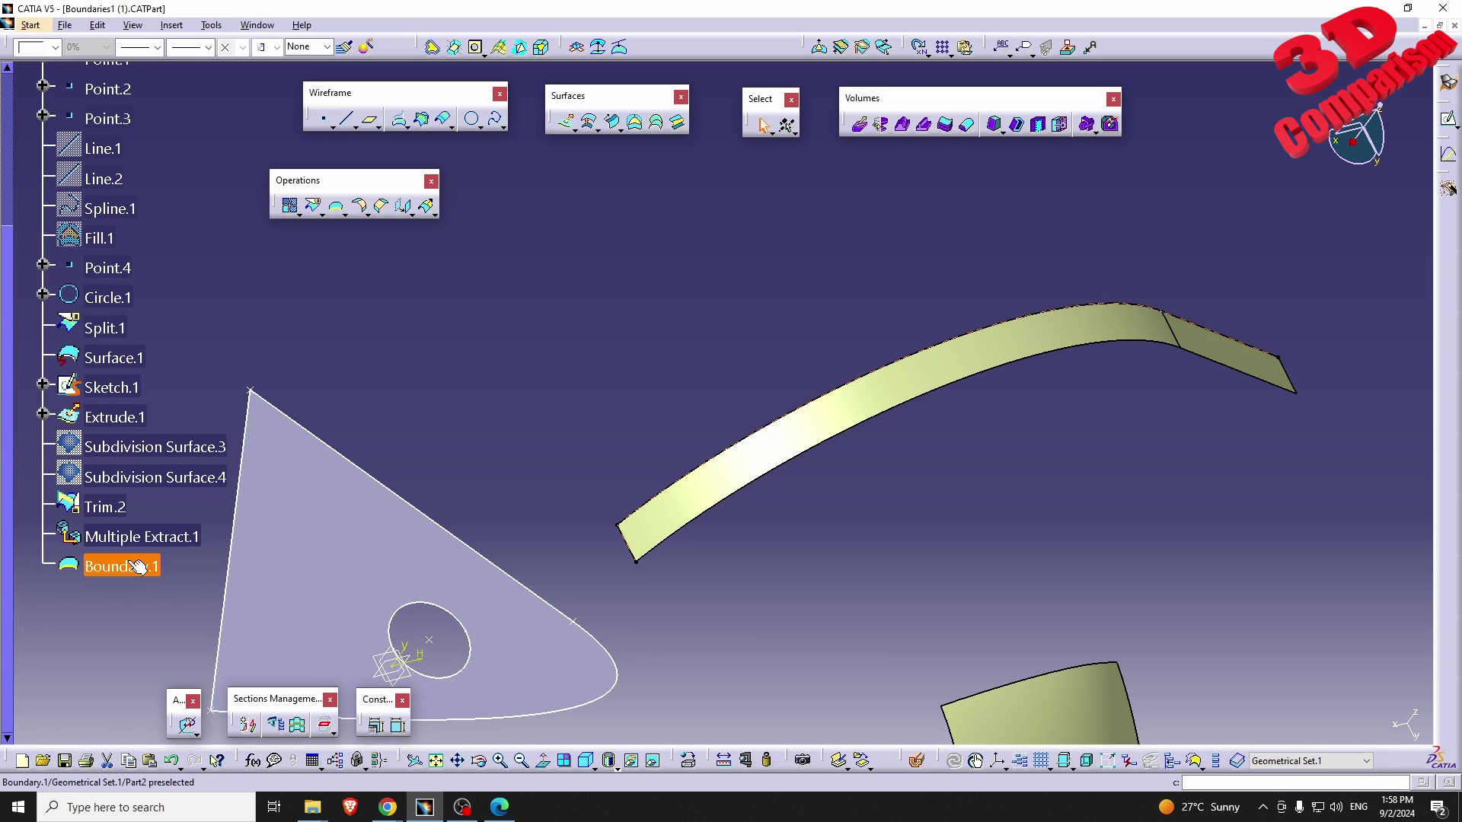
{"action": "middle_click_drag", "start_coordinate": [619, 502], "coordinate": [843, 408]}
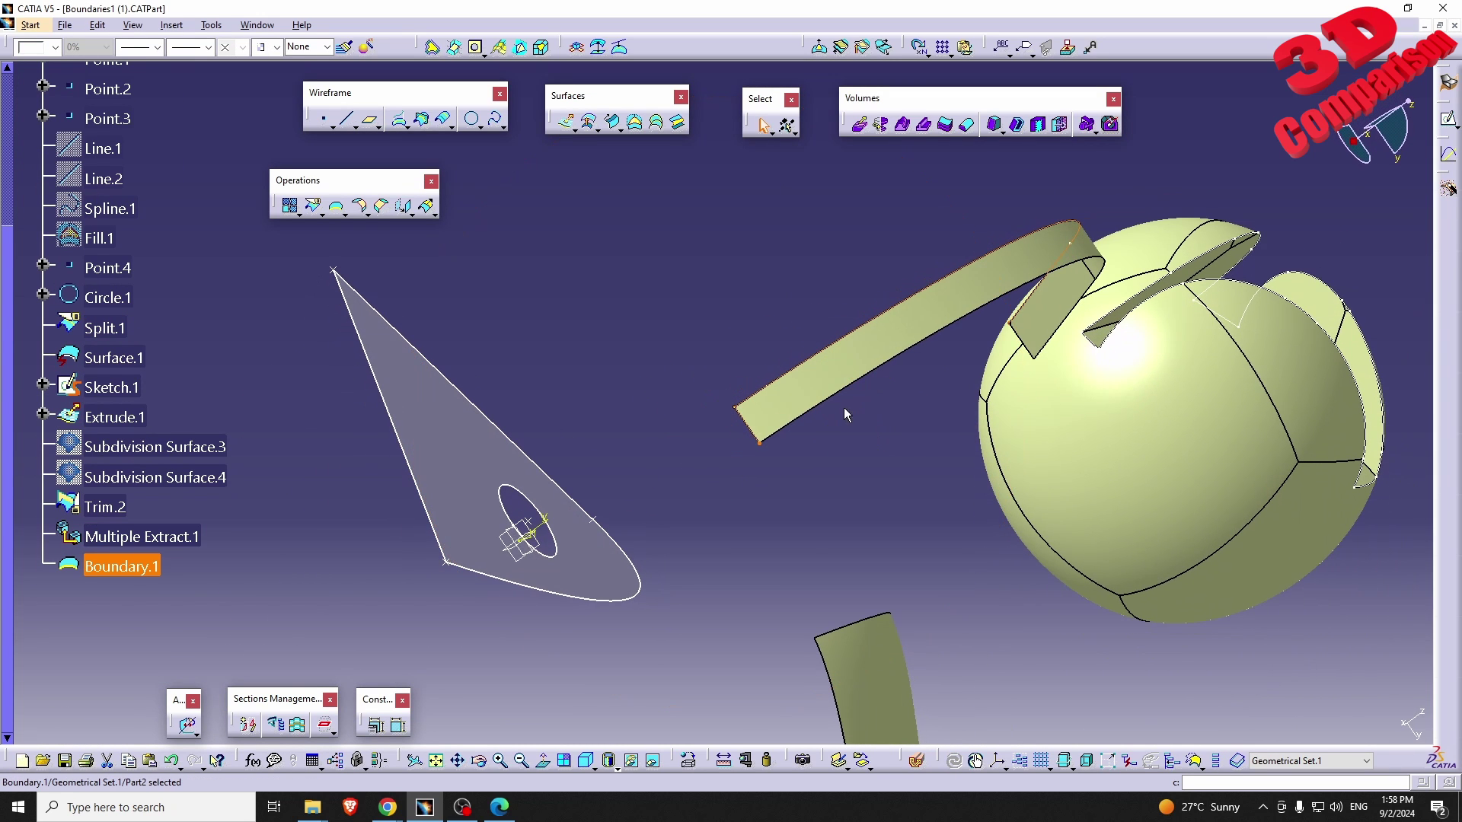
{"action": "left_click", "coordinate": [566, 122]}
{"action": "right_click", "coordinate": [1105, 531]}
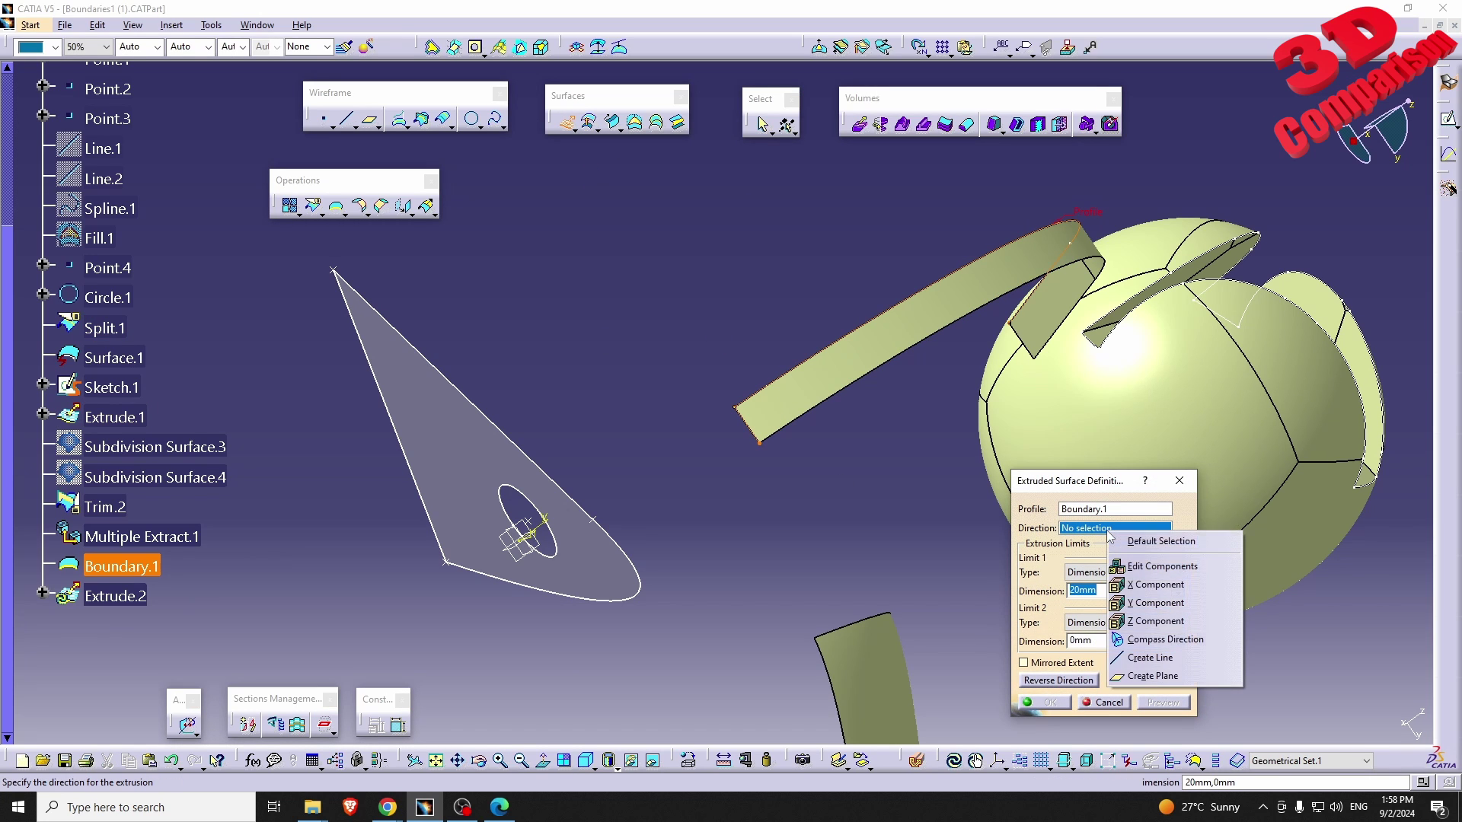
{"action": "left_click", "coordinate": [1119, 591]}
{"action": "left_click", "coordinate": [840, 441]}
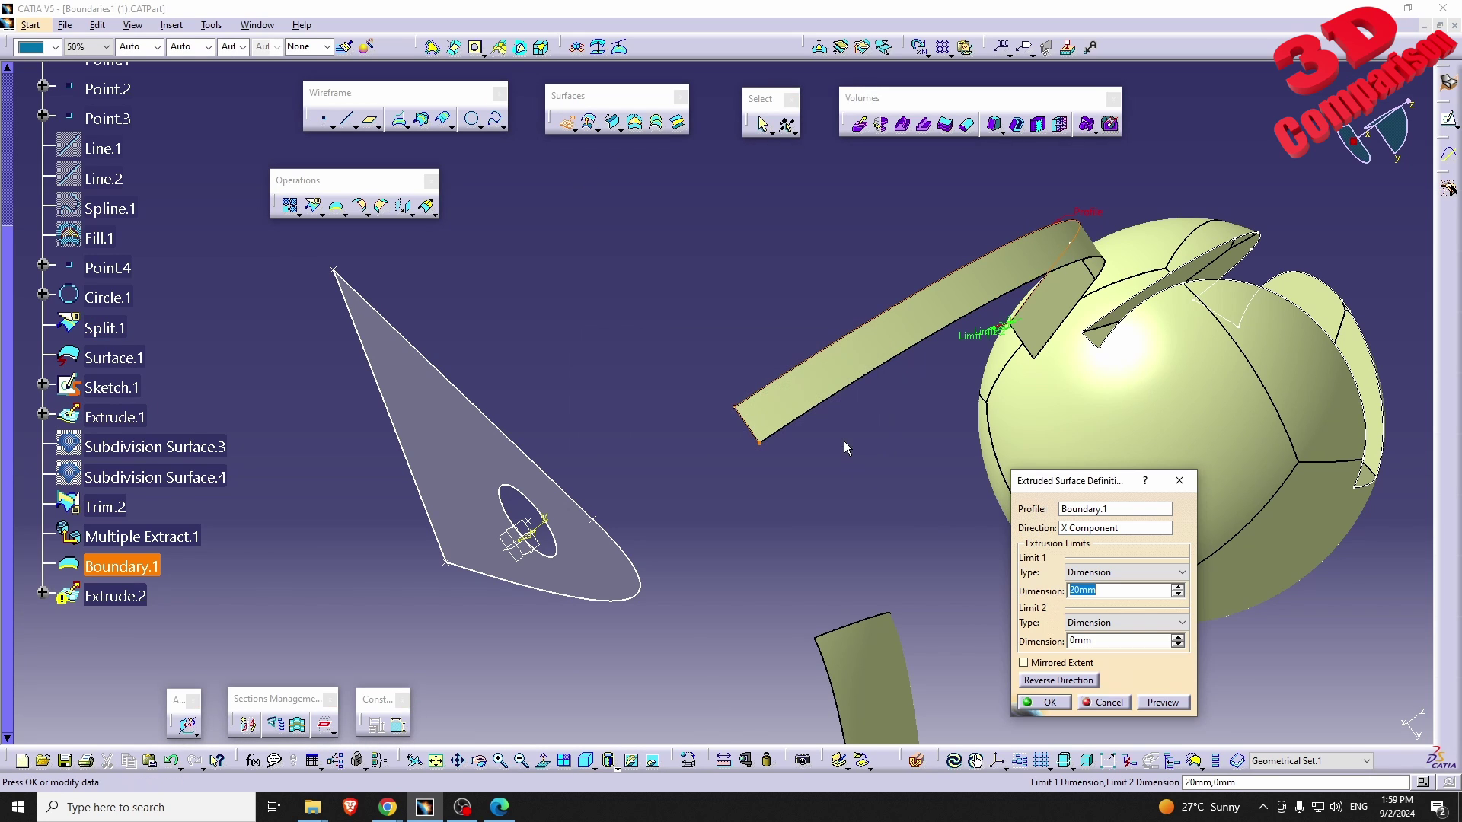
{"action": "middle_click_drag", "start_coordinate": [843, 440], "coordinate": [761, 412]}
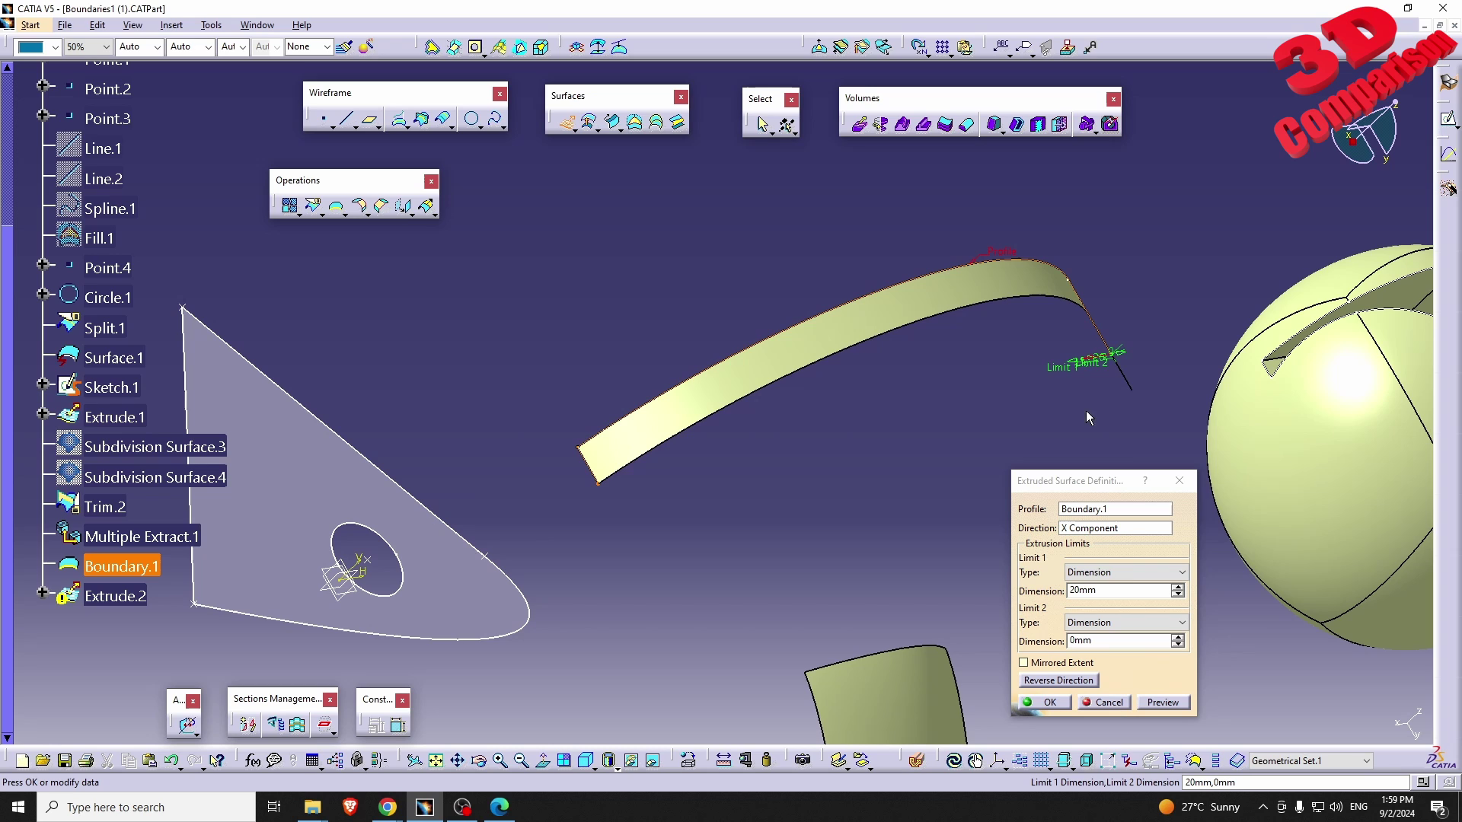
{"action": "right_click", "coordinate": [1101, 529]}
{"action": "left_click", "coordinate": [1147, 624]}
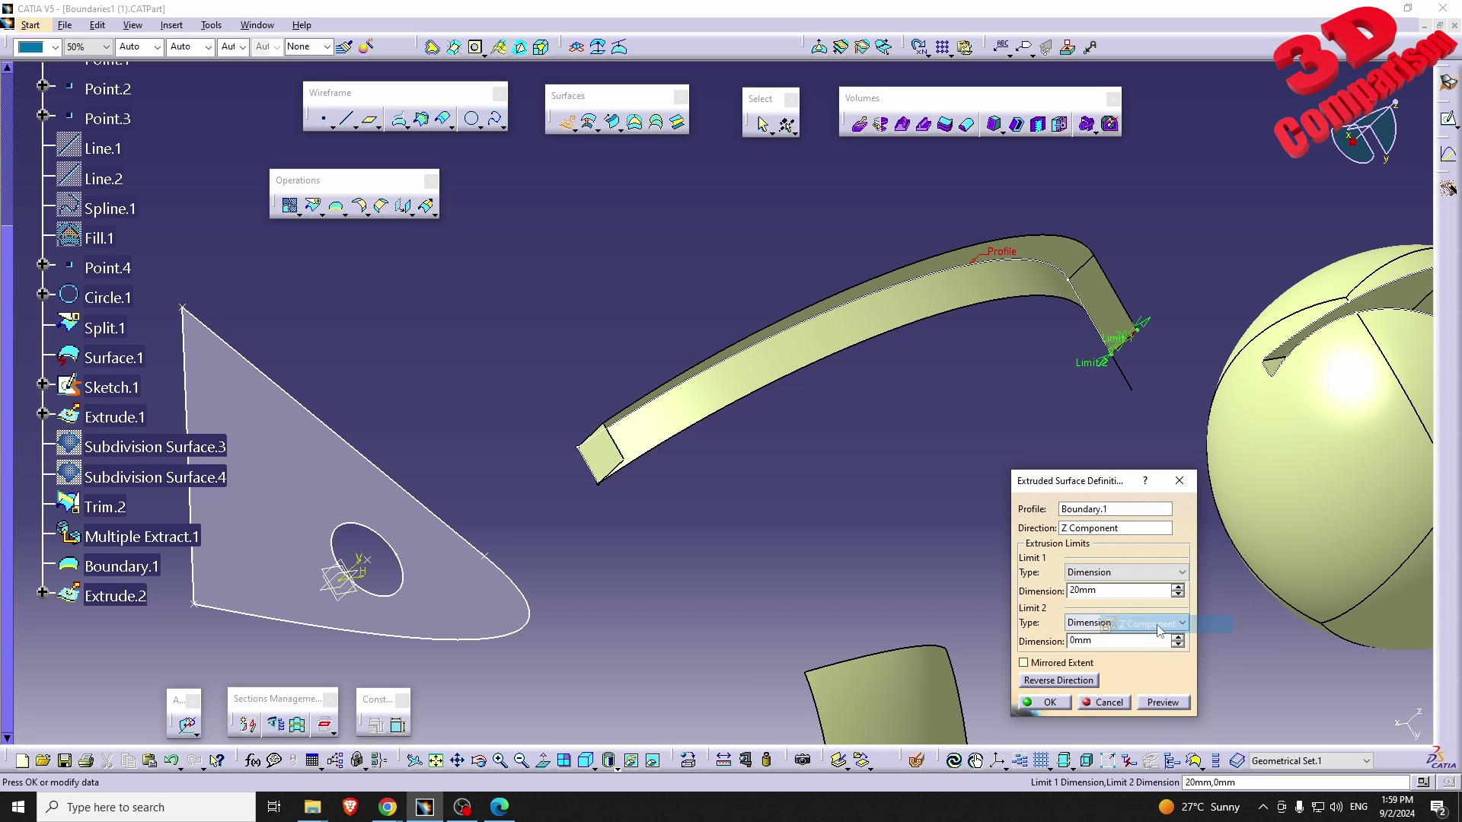
{"action": "mouse_move", "coordinate": [936, 502]}
{"action": "middle_mouse_down"}
{"action": "mouse_move", "coordinate": [855, 364]}
{"action": "mouse_move", "coordinate": [835, 369]}
{"action": "mouse_move", "coordinate": [835, 418]}
{"action": "middle_mouse_up"}
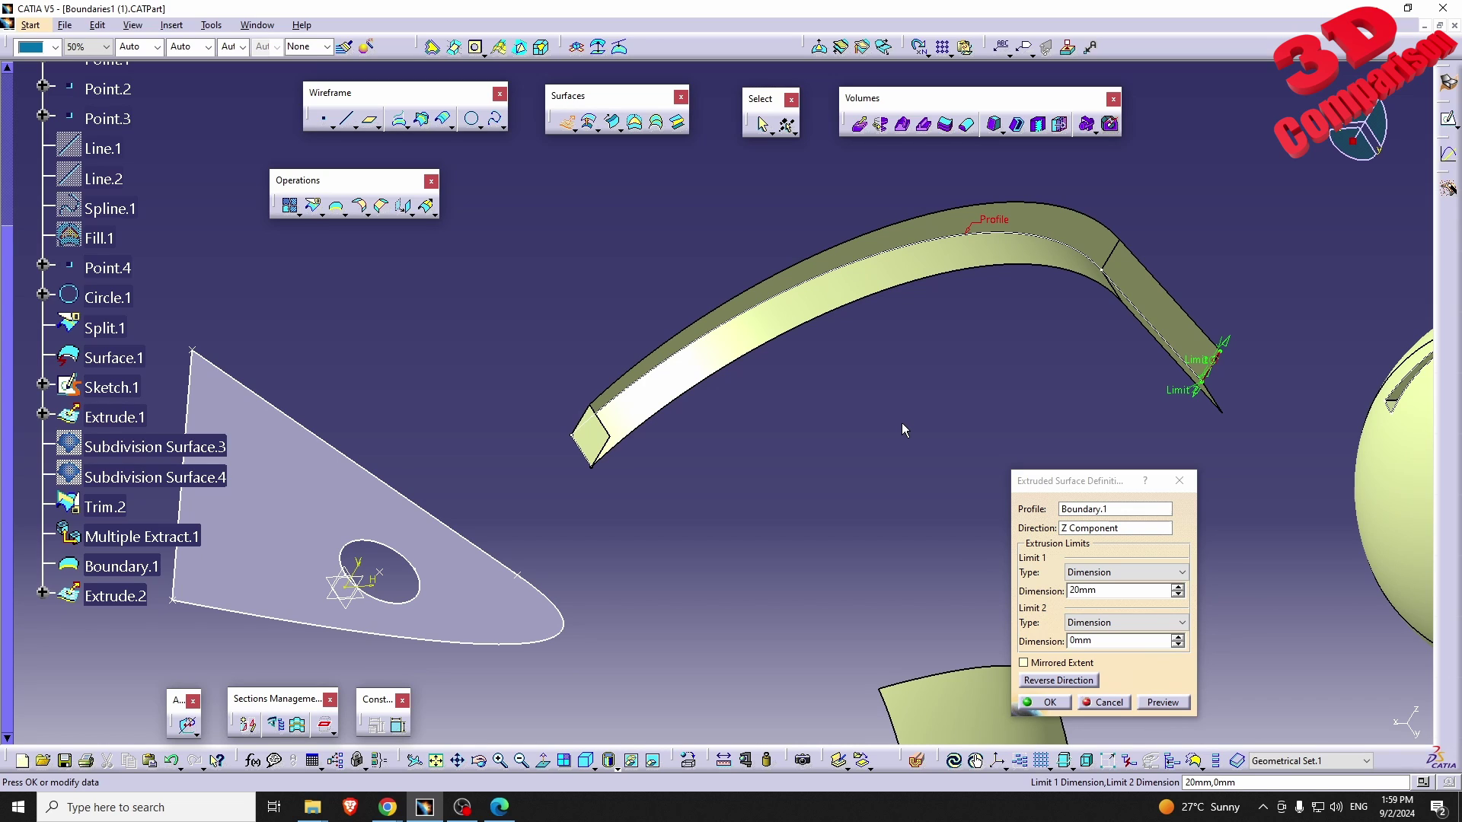
{"action": "left_click", "coordinate": [1105, 531]}
{"action": "right_click", "coordinate": [1108, 533]}
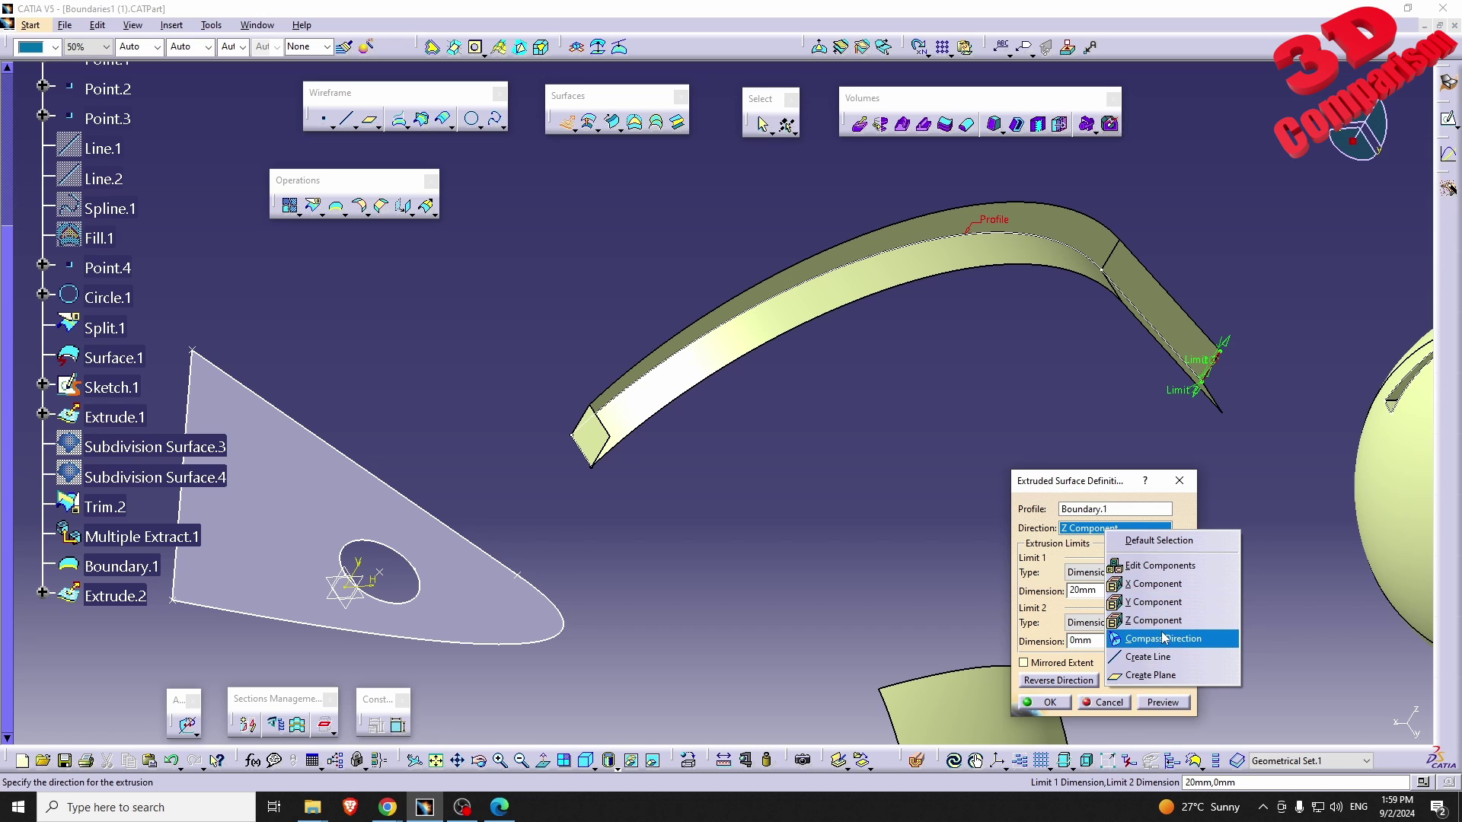
{"action": "left_click", "coordinate": [1108, 703]}
- Edit Subdivision Surface.3, then Subdivision Surface.4, showing the control cage over the sphere
{"action": "middle_click_drag", "start_coordinate": [881, 513], "coordinate": [730, 470]}
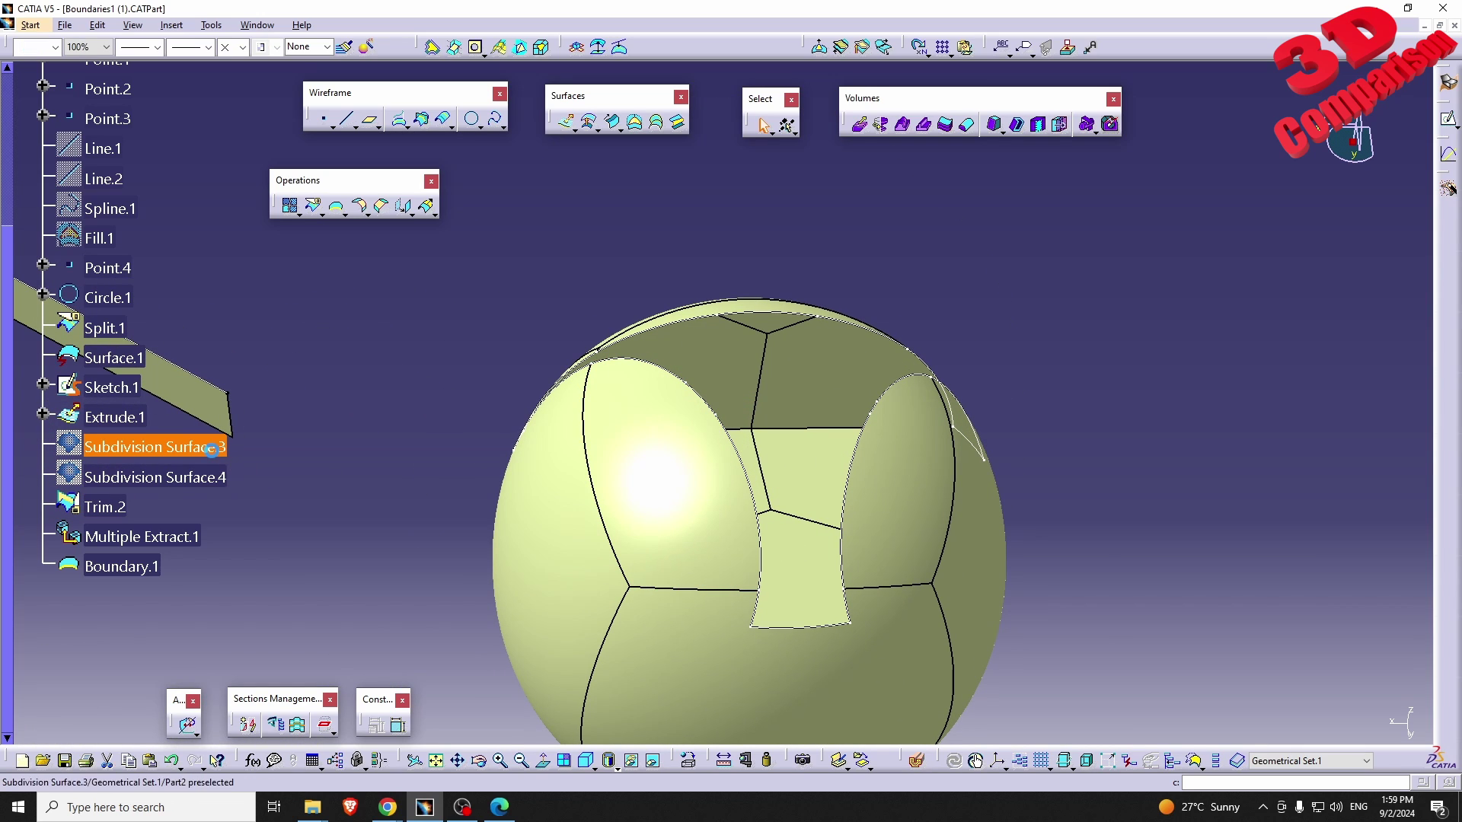
{"action": "double_click", "coordinate": [214, 455]}
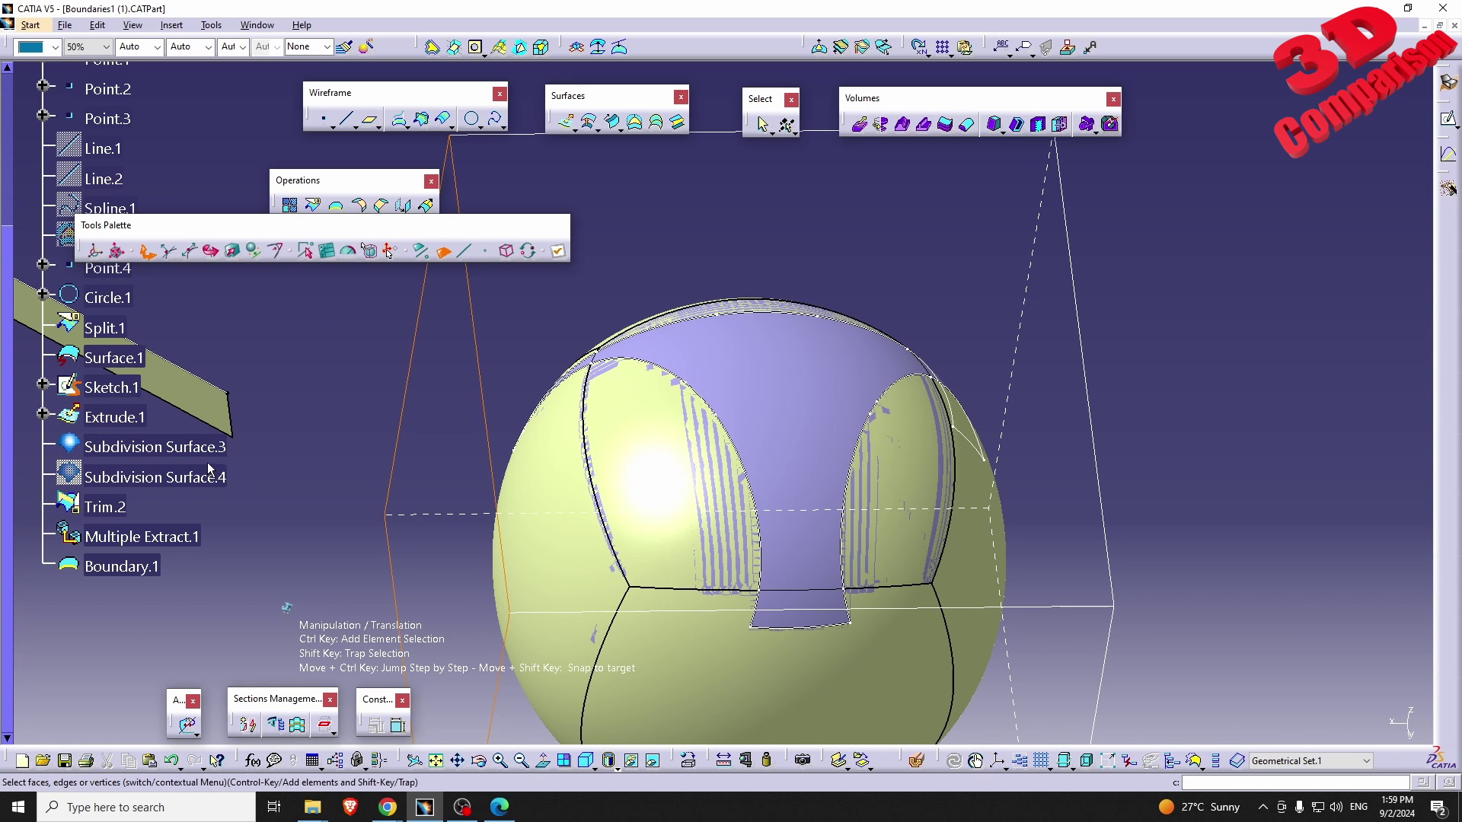
{"action": "double_click", "coordinate": [199, 477]}
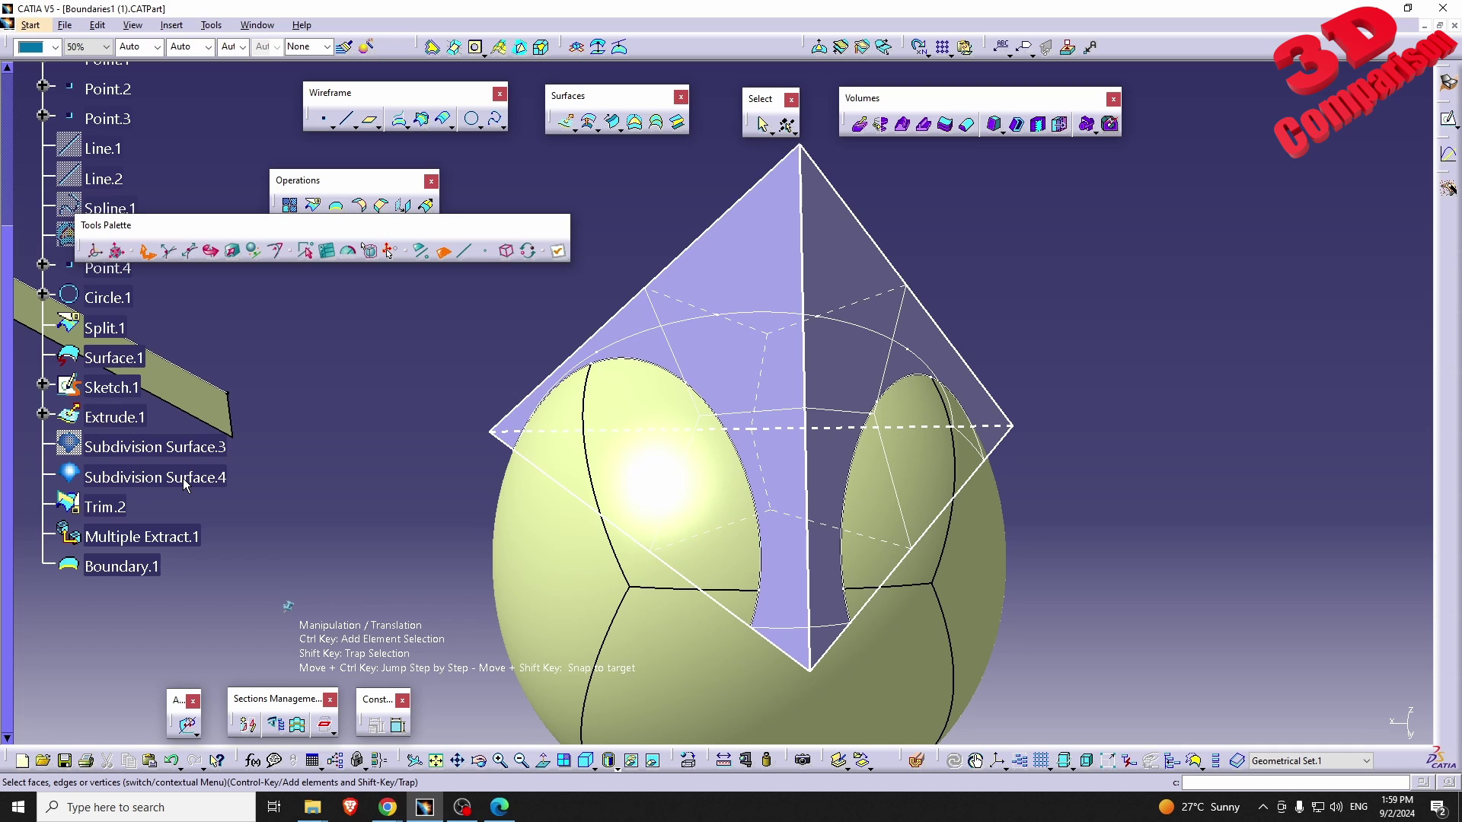
- Exit subdivision editing and review the Trim.2 definition
{"action": "left_click", "coordinate": [185, 485]}
{"action": "double_click", "coordinate": [107, 507]}
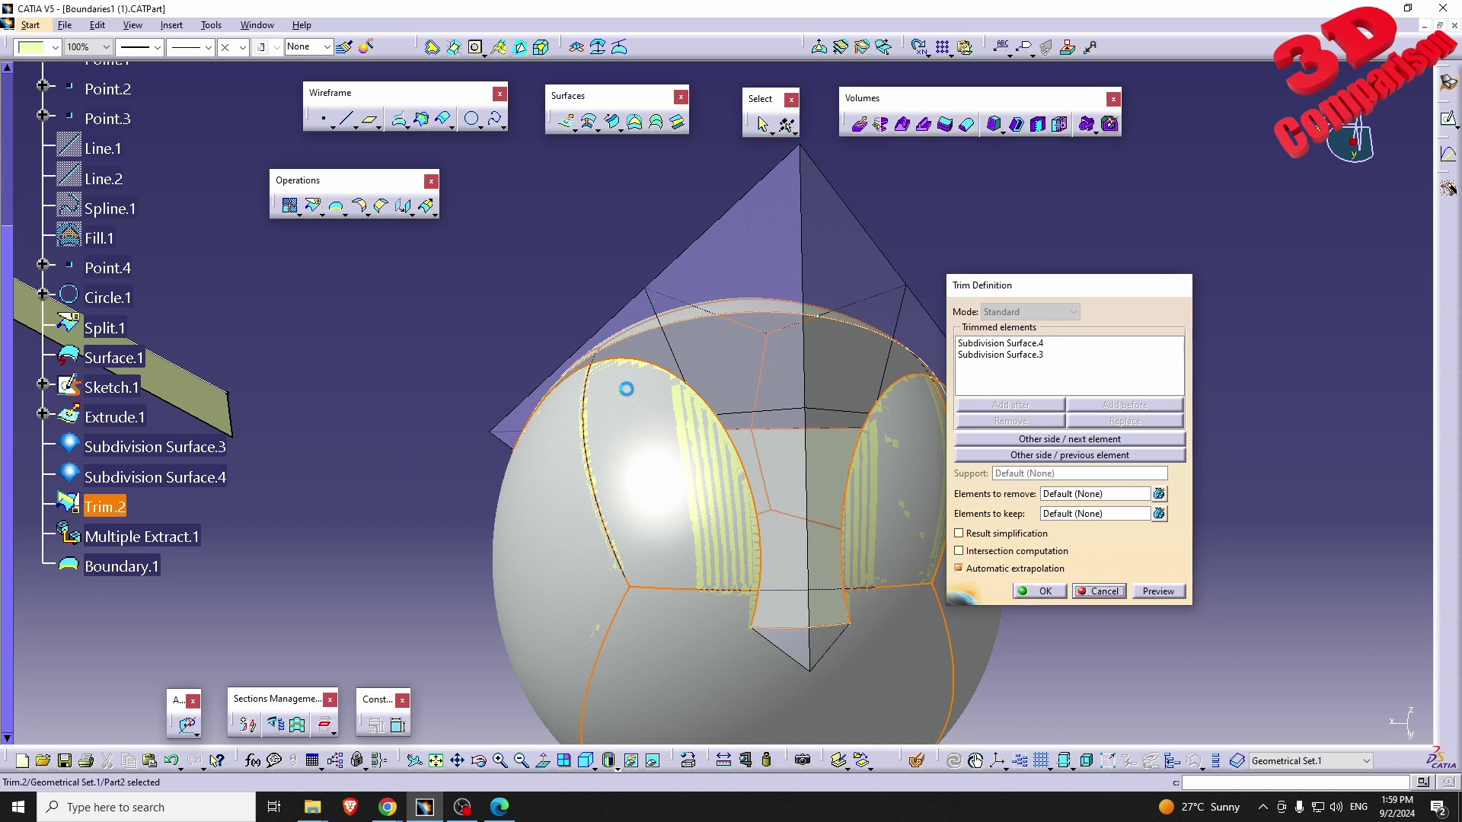
{"action": "key", "text": "Return"}
- Hide Multiple Extract.1 using Hide/Show from its context menu
{"action": "middle_click_drag", "start_coordinate": [685, 342], "coordinate": [893, 476]}
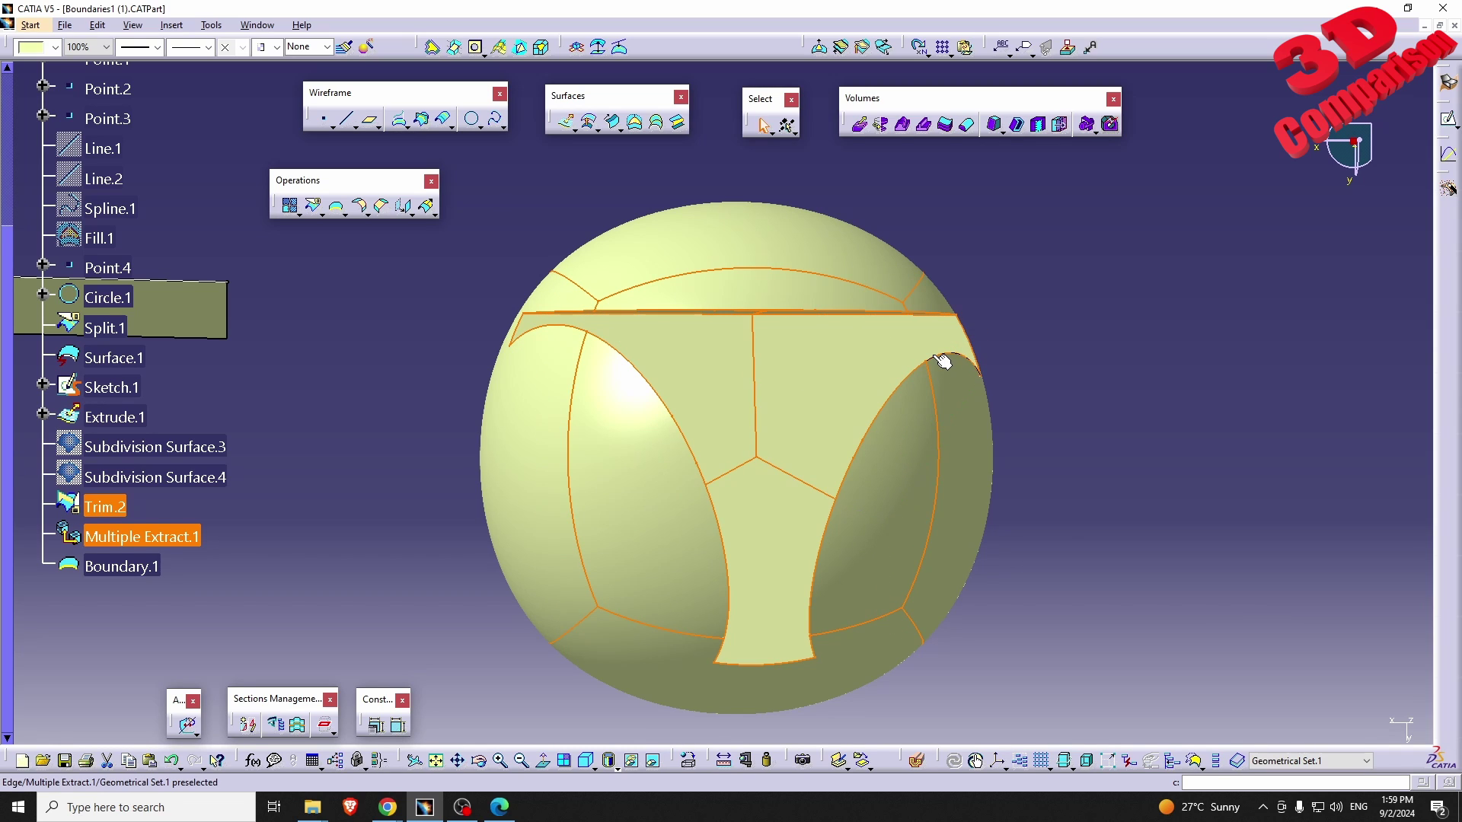
{"action": "middle_click_drag", "start_coordinate": [301, 590], "coordinate": [449, 340]}
{"action": "left_click", "coordinate": [163, 536]}
{"action": "right_click", "coordinate": [166, 536]}
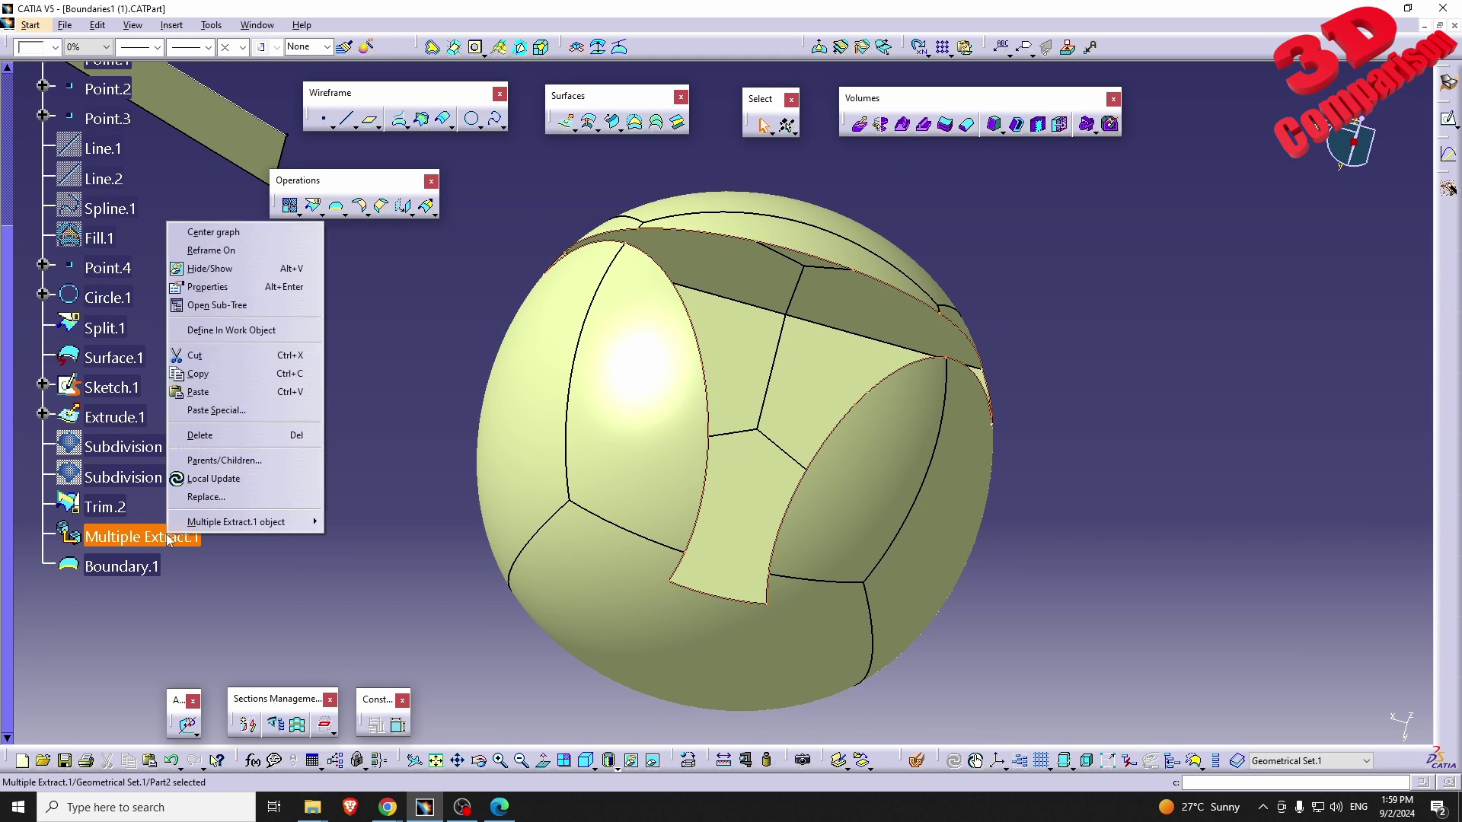
{"action": "left_click", "coordinate": [219, 269]}
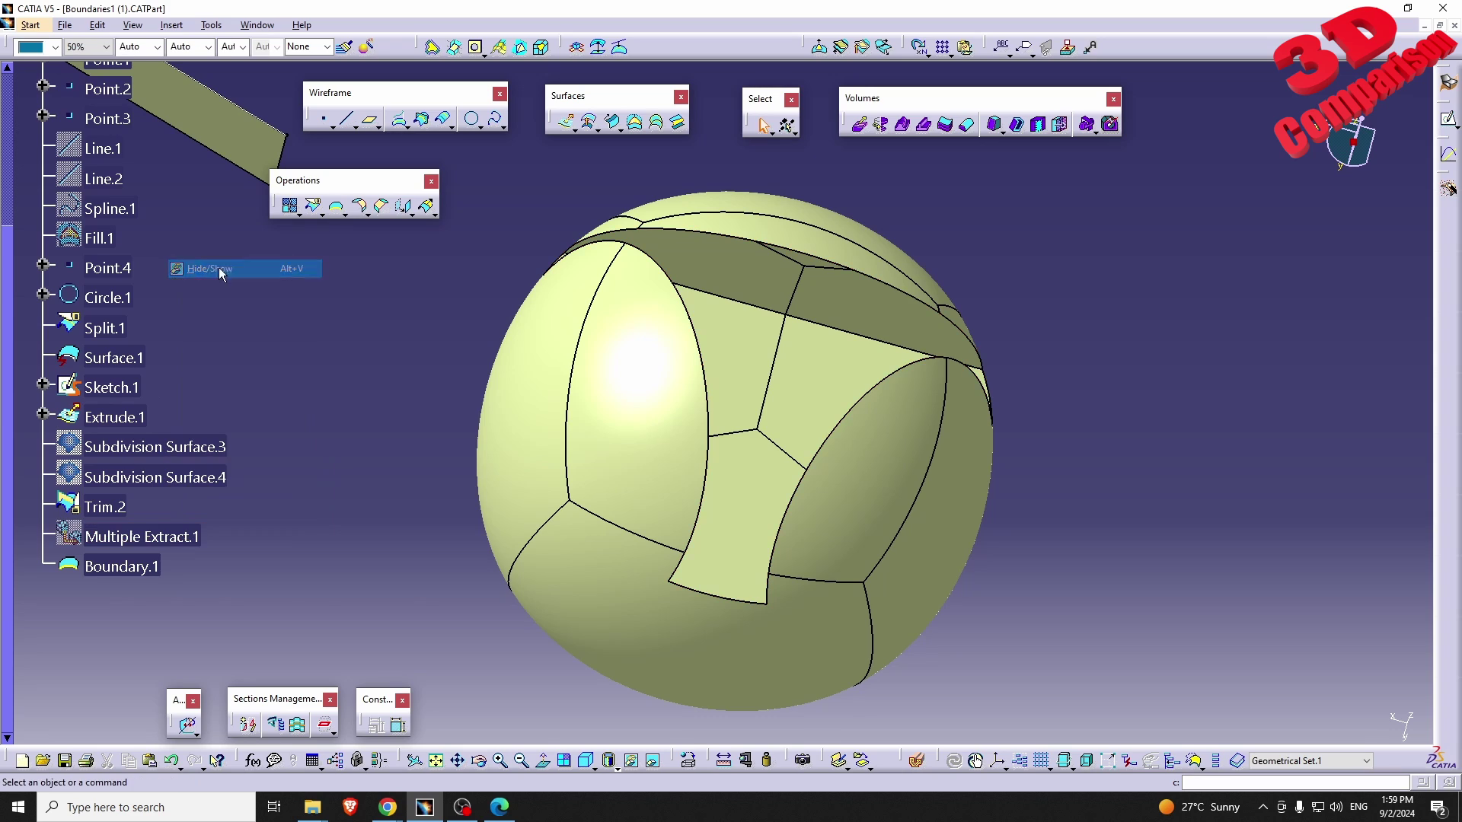
{"action": "left_click", "coordinate": [338, 207]}
{"action": "middle_click_drag", "start_coordinate": [765, 294], "coordinate": [668, 374]}
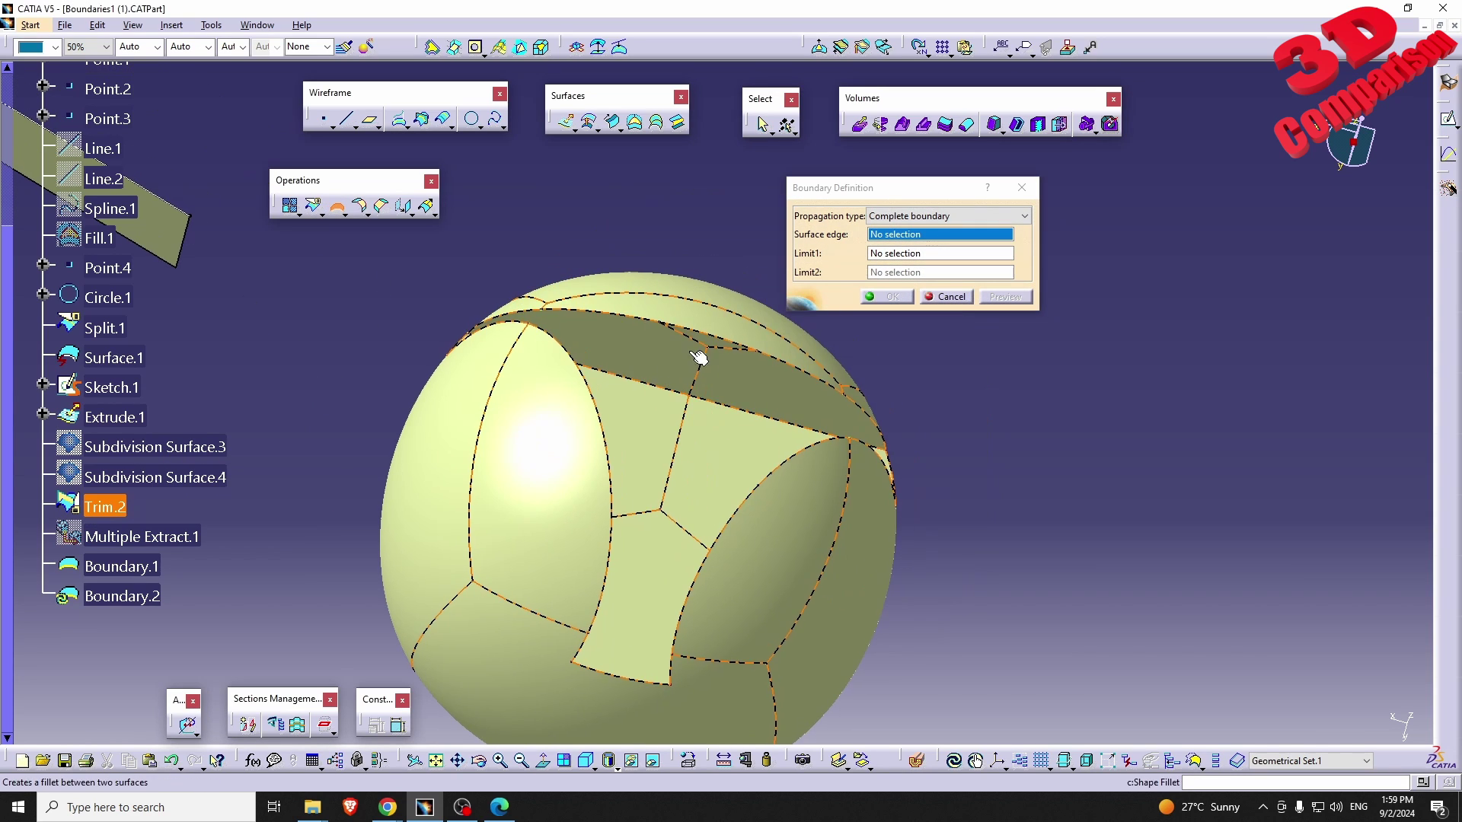
{"action": "left_click", "coordinate": [924, 216]}
{"action": "left_click", "coordinate": [926, 232]}
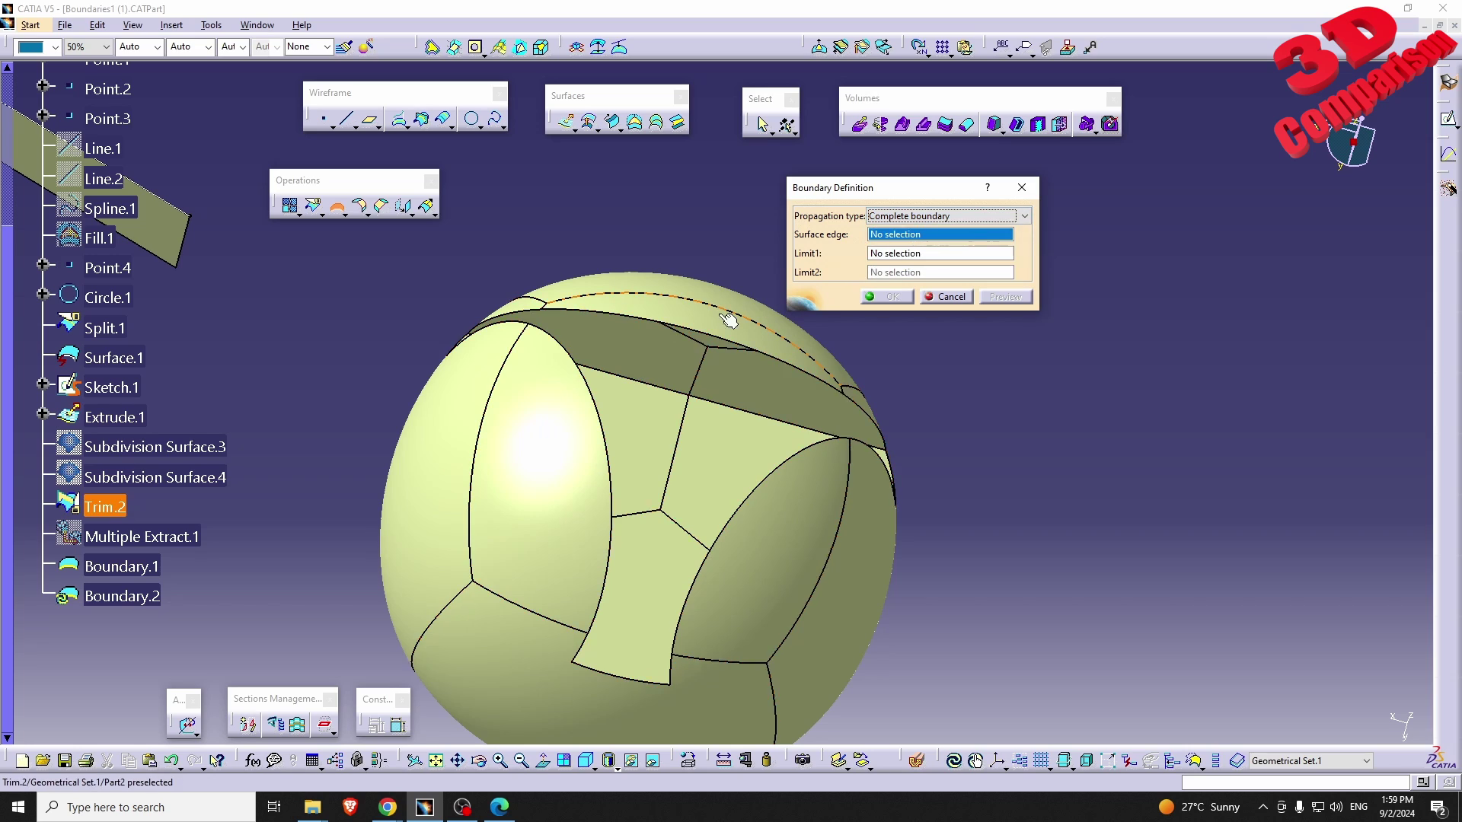
{"action": "left_click", "coordinate": [629, 320]}
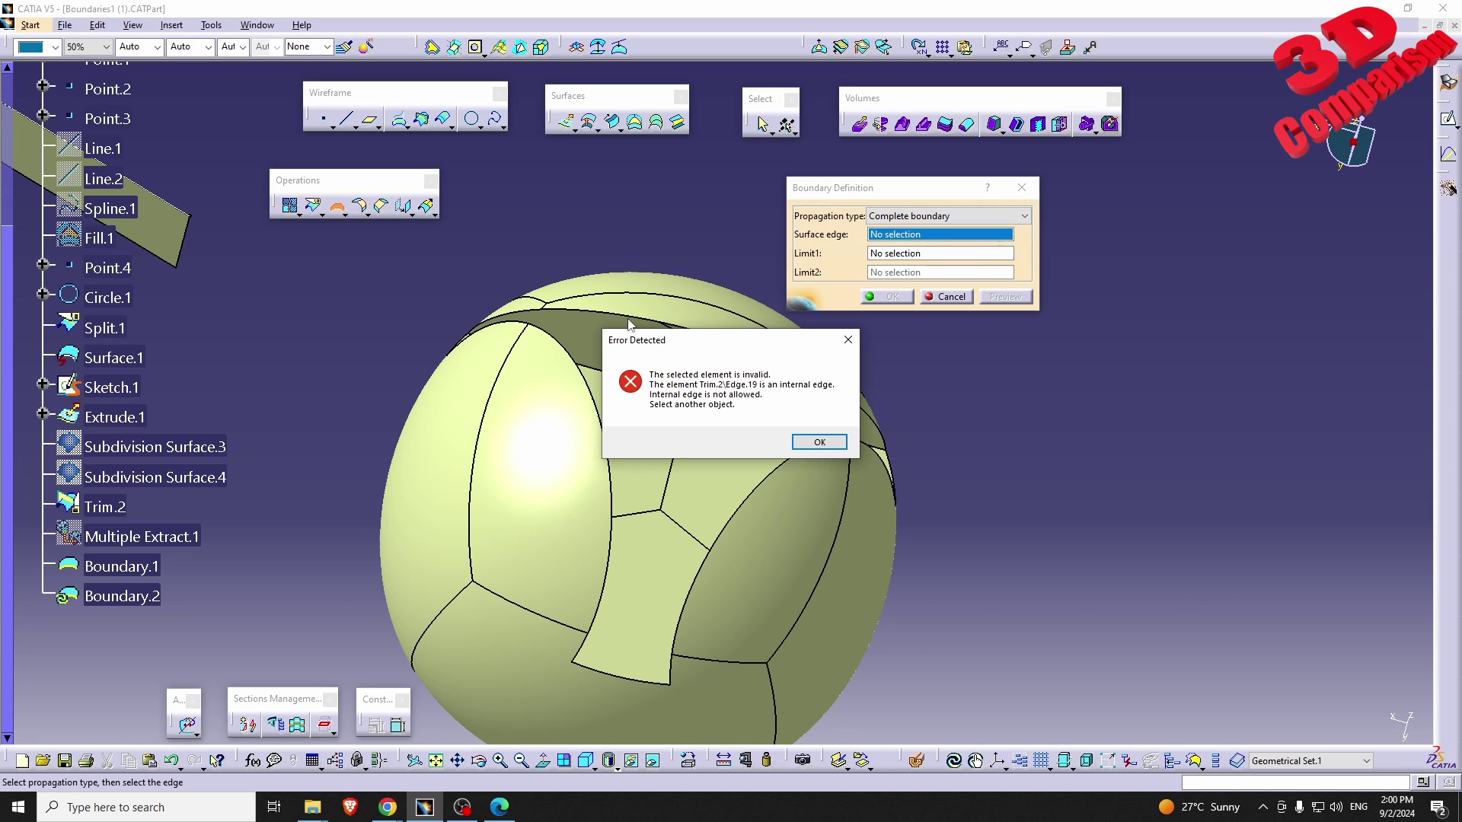
{"action": "left_click", "coordinate": [819, 441]}
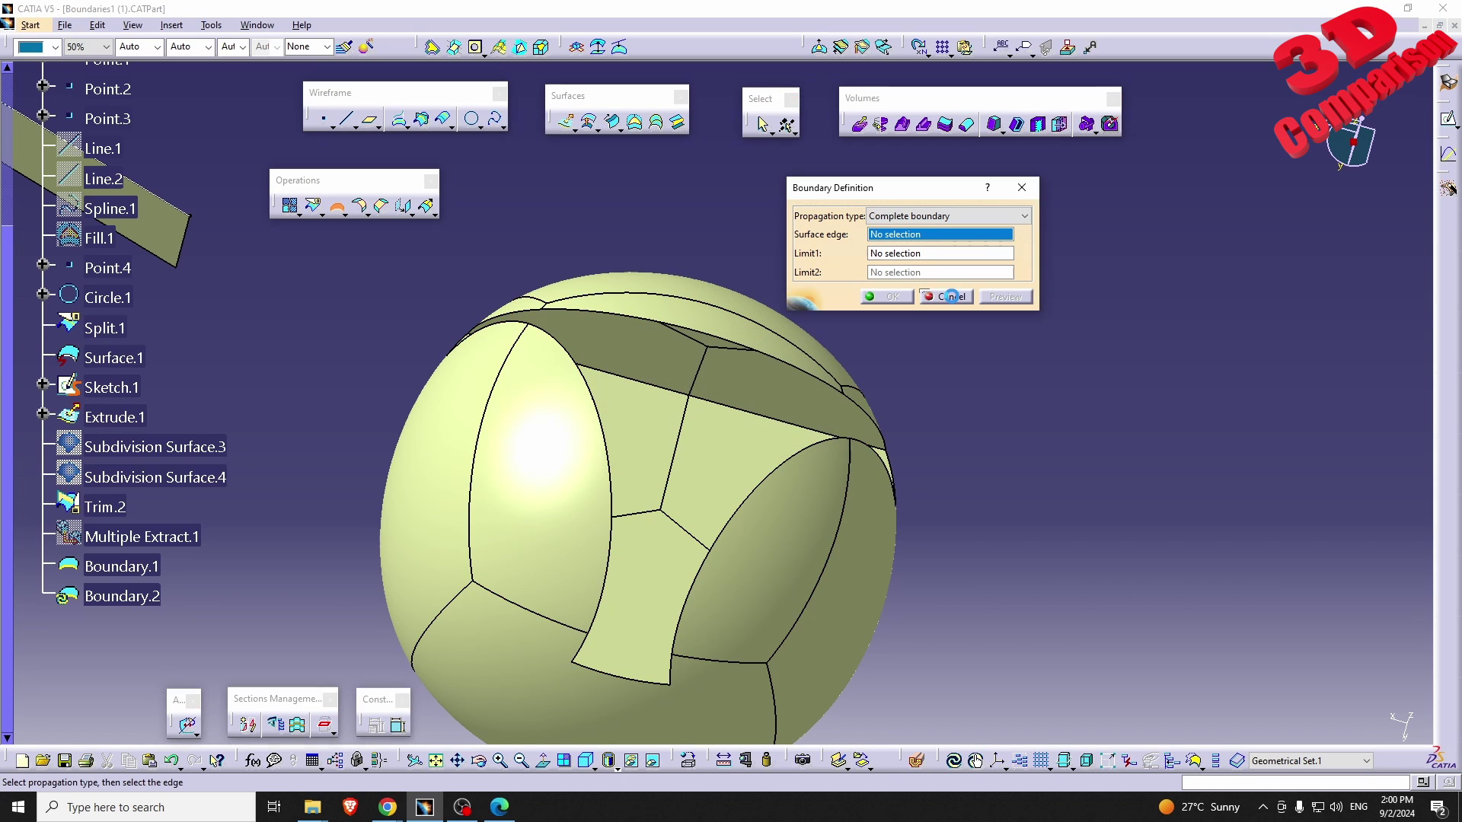
{"action": "left_click", "coordinate": [946, 296]}
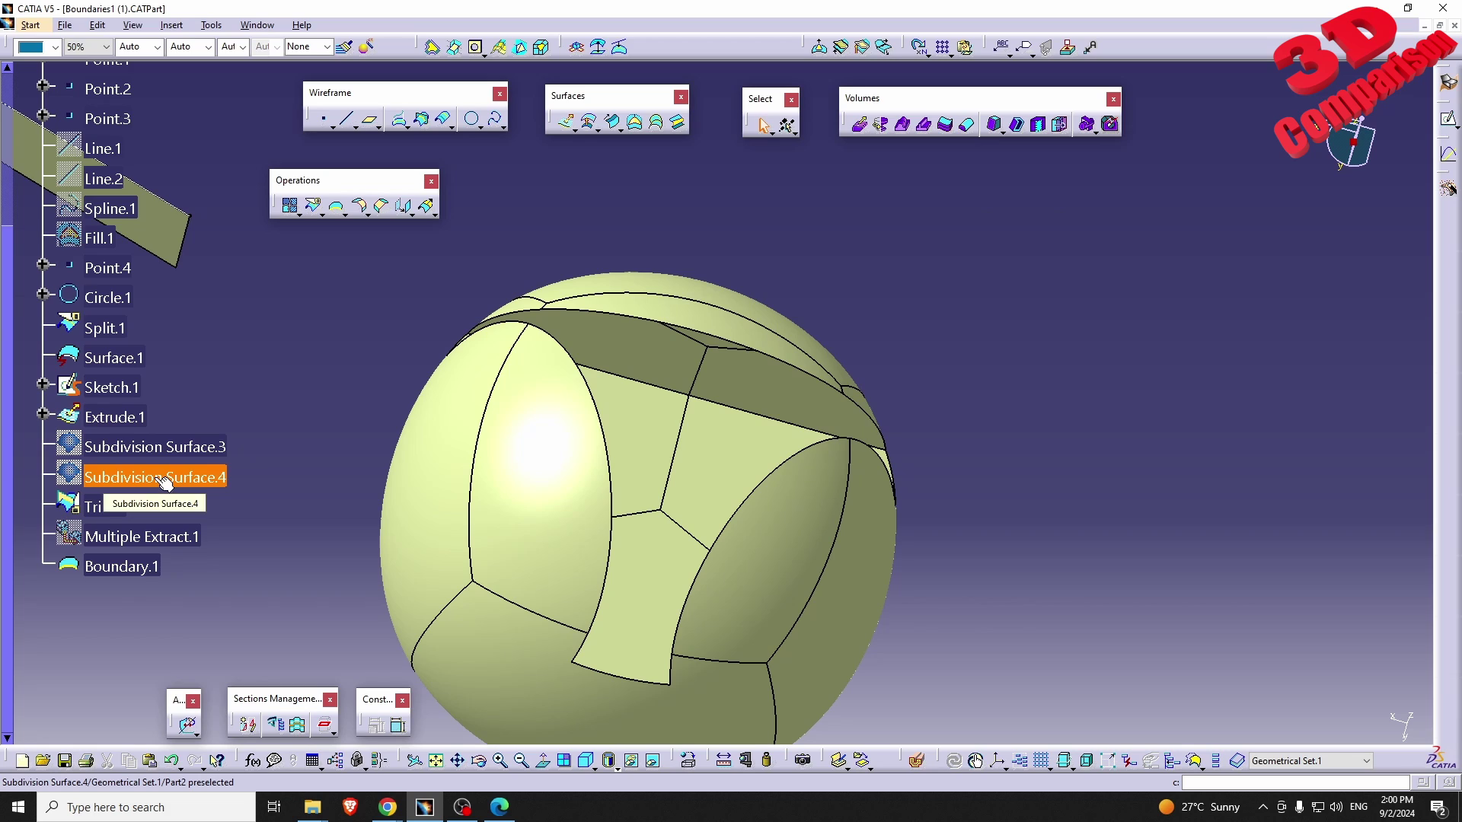
- Create Multiple Extract.2 from Trim.2 Edge.19, Edge.20 and Edge.21 with No propagation
{"action": "left_click", "coordinate": [345, 215]}
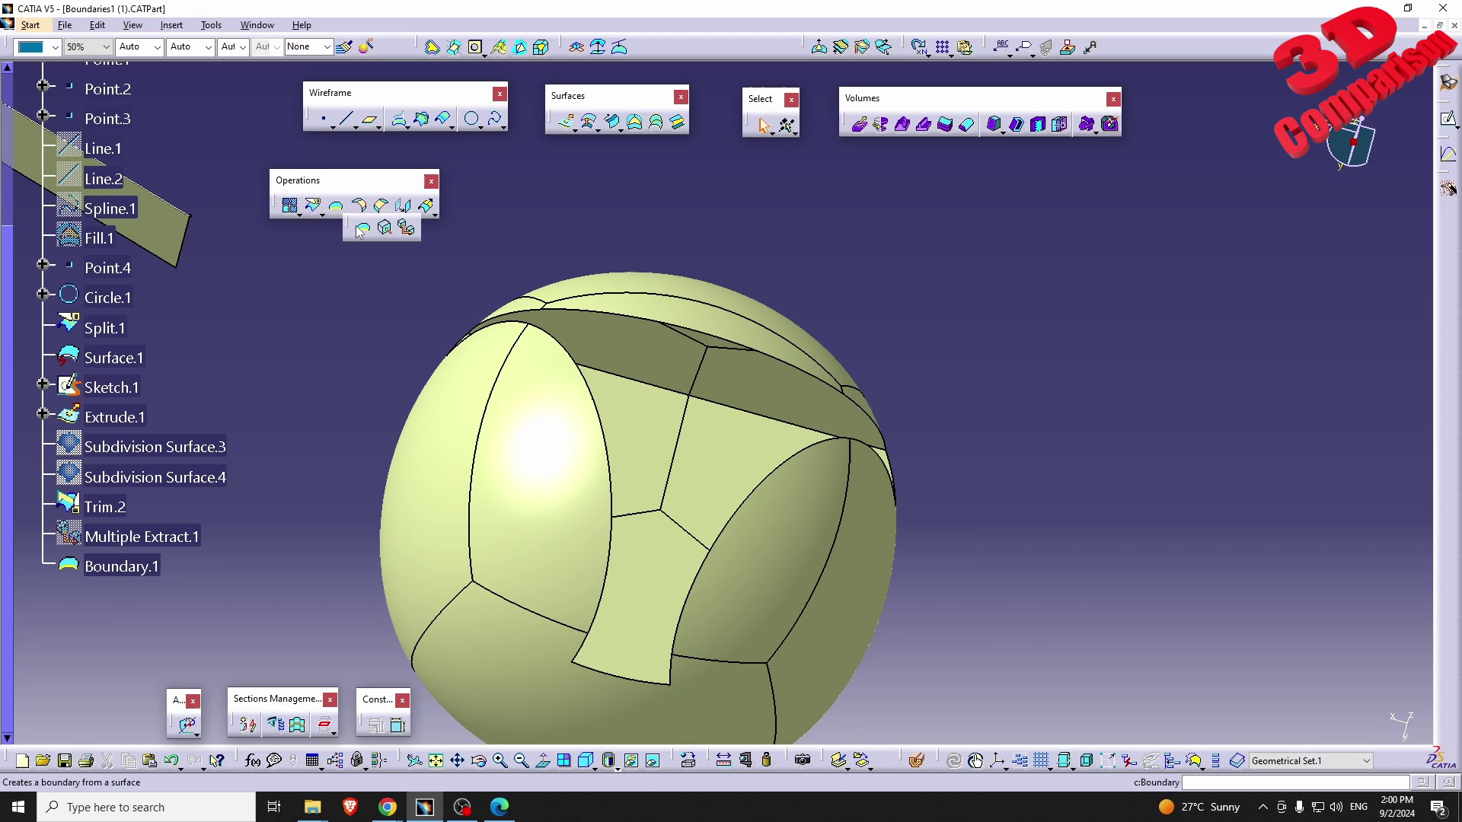
{"action": "left_click", "coordinate": [409, 229]}
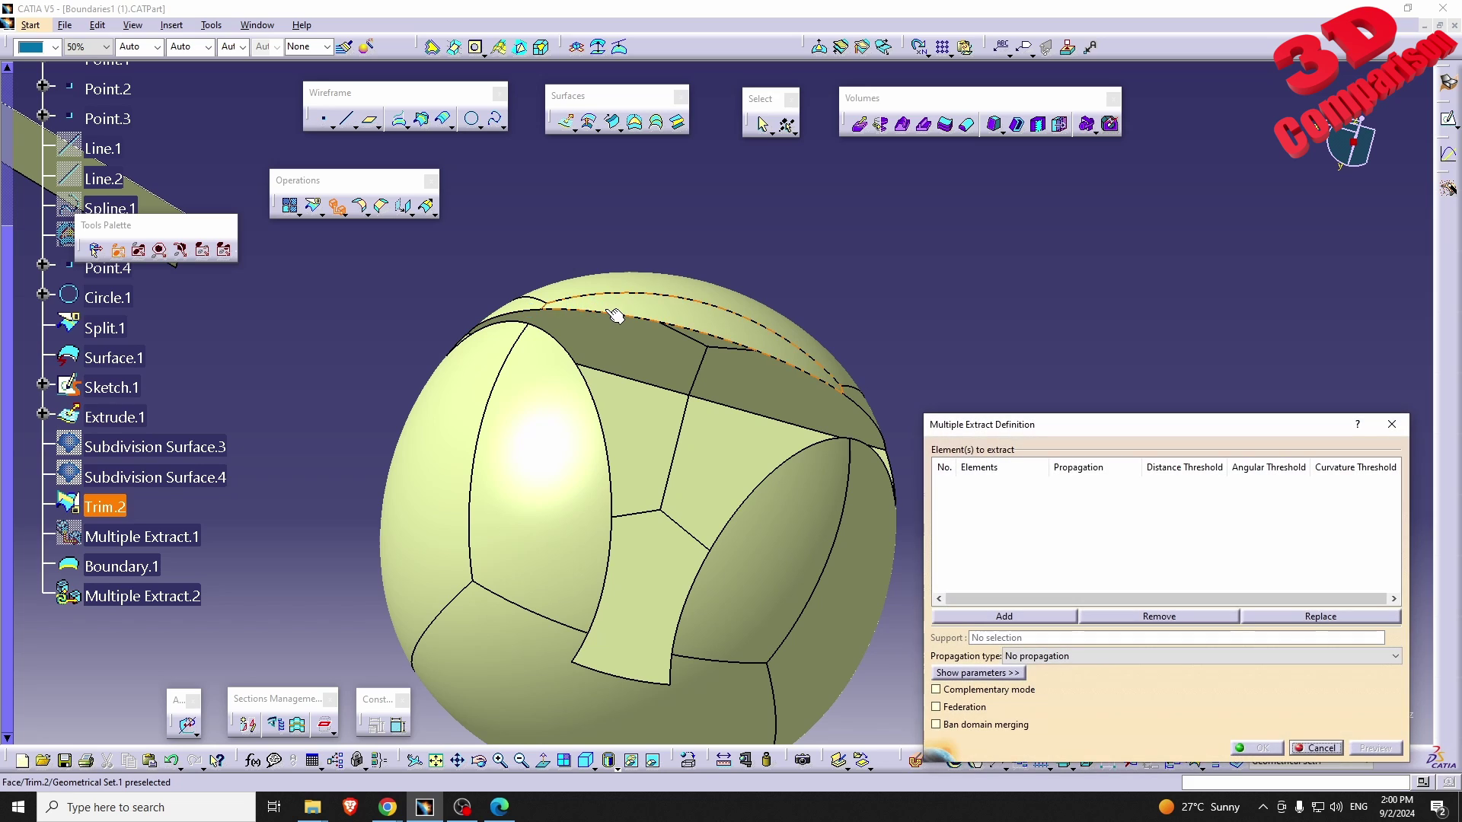
{"action": "left_click", "coordinate": [616, 319]}
{"action": "left_click", "coordinate": [762, 352]}
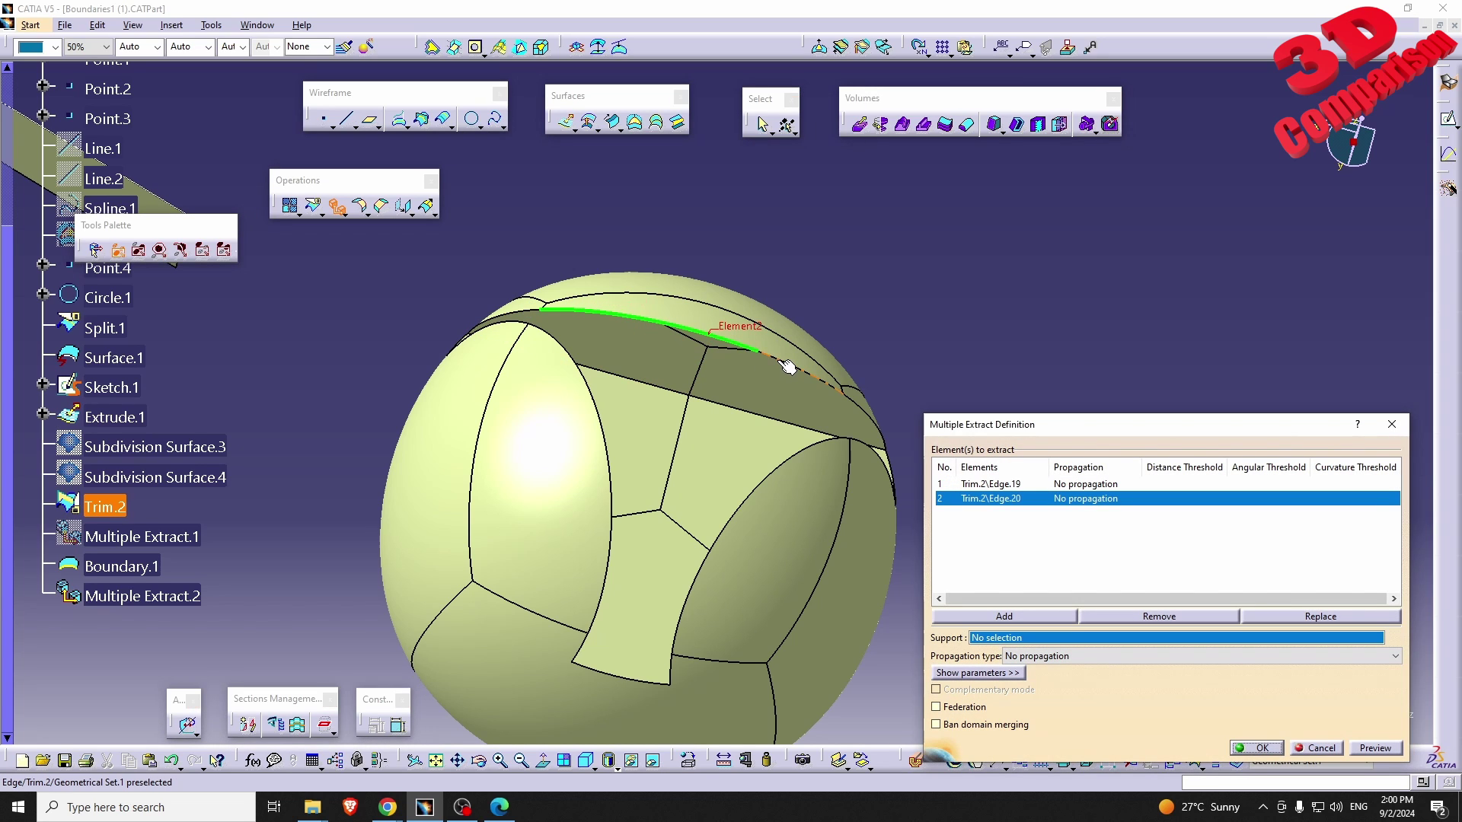
{"action": "middle_click_drag", "start_coordinate": [805, 391], "coordinate": [617, 424]}
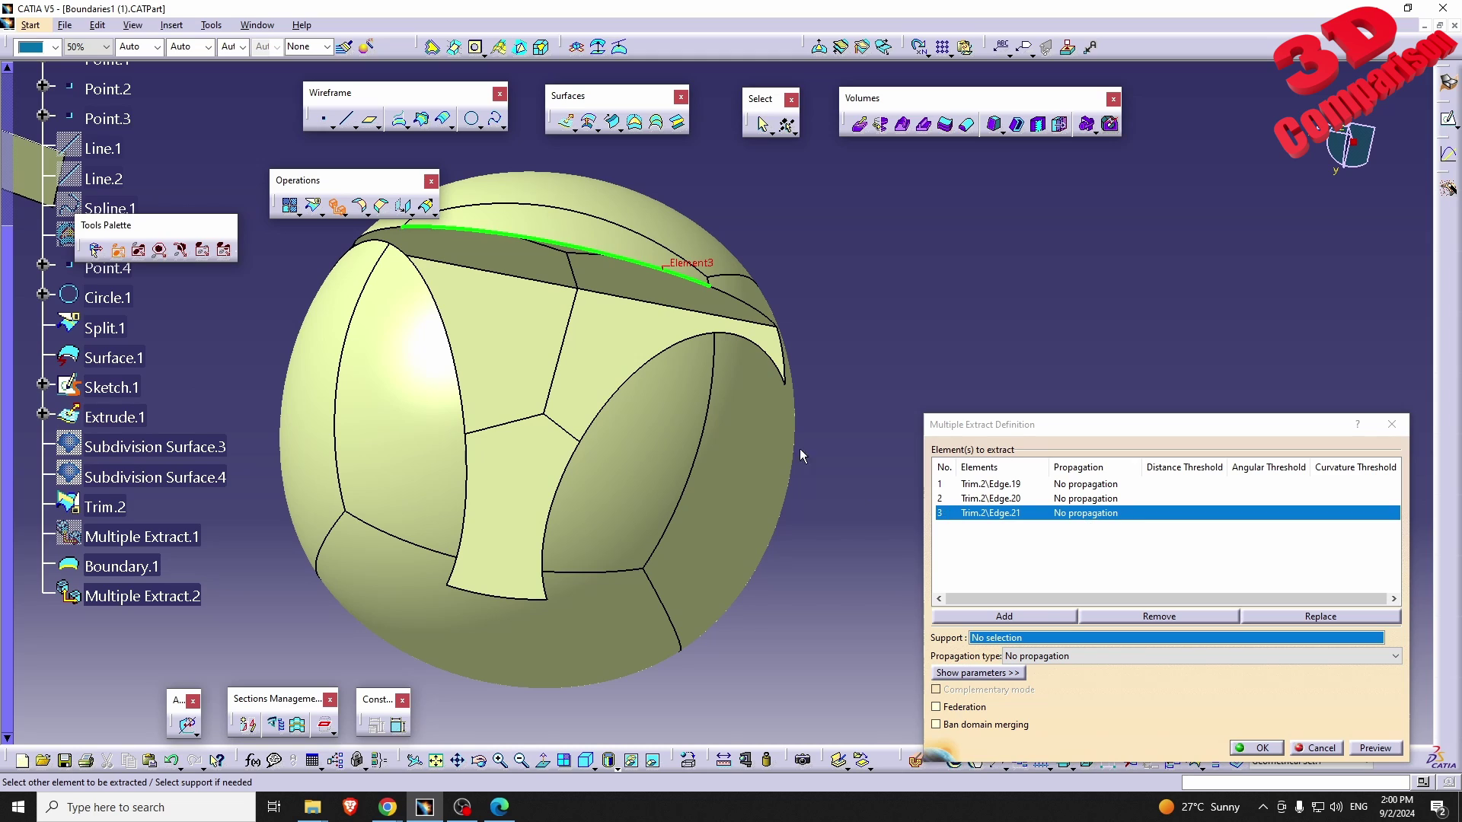
{"action": "left_click", "coordinate": [1068, 656]}
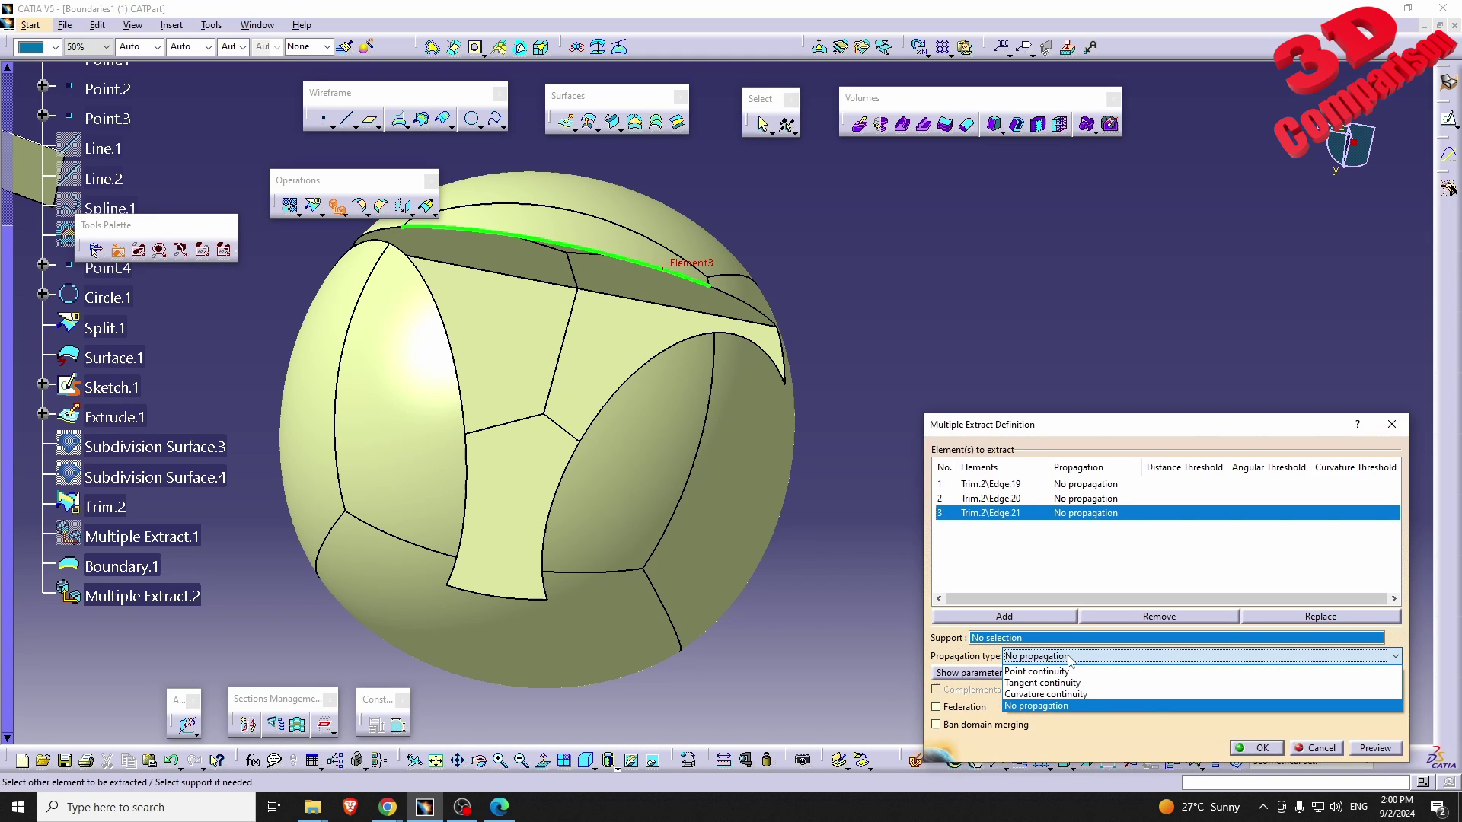
{"action": "left_click", "coordinate": [1085, 705]}
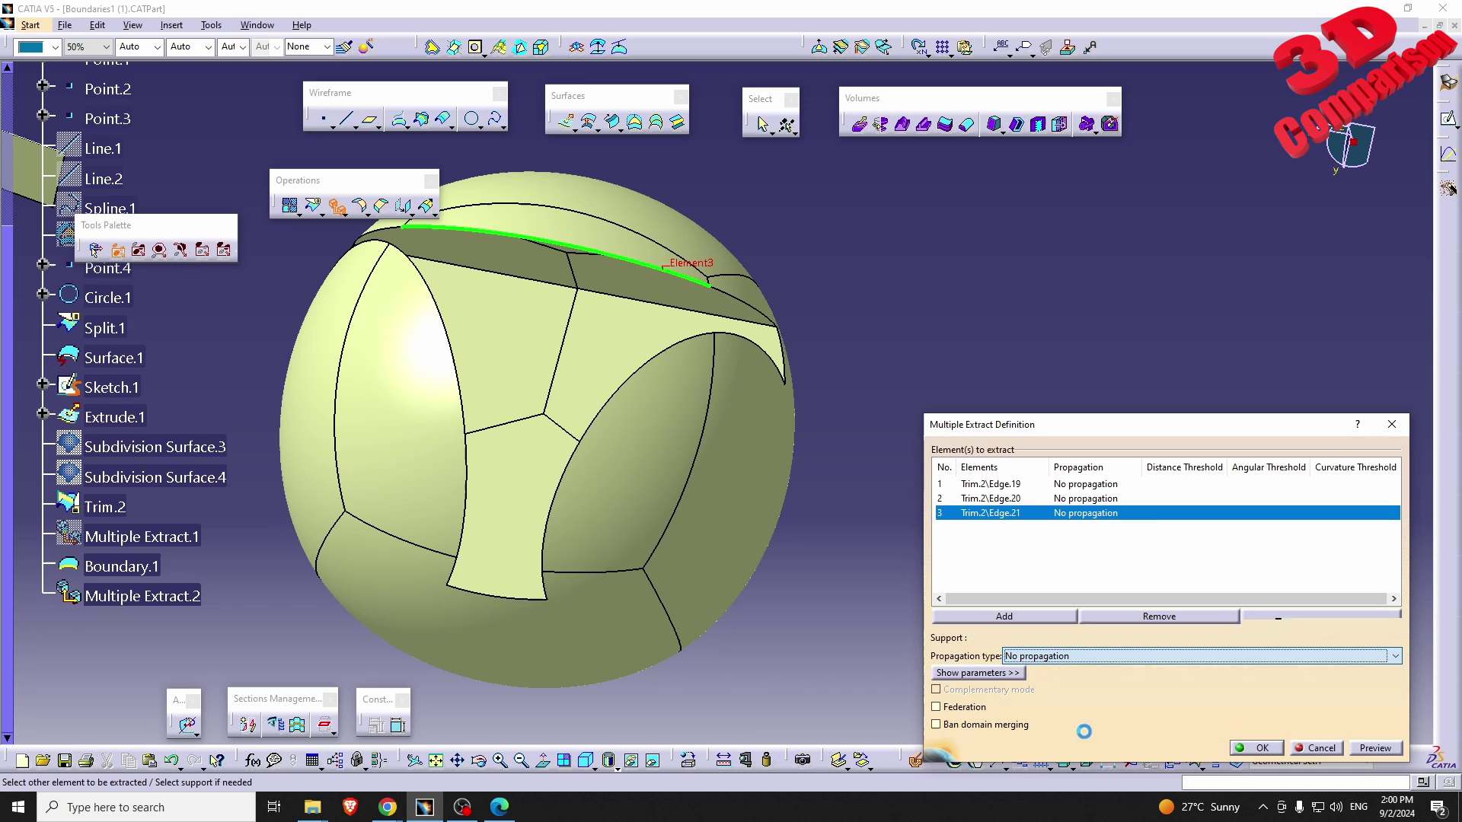
{"action": "left_click", "coordinate": [1261, 749]}
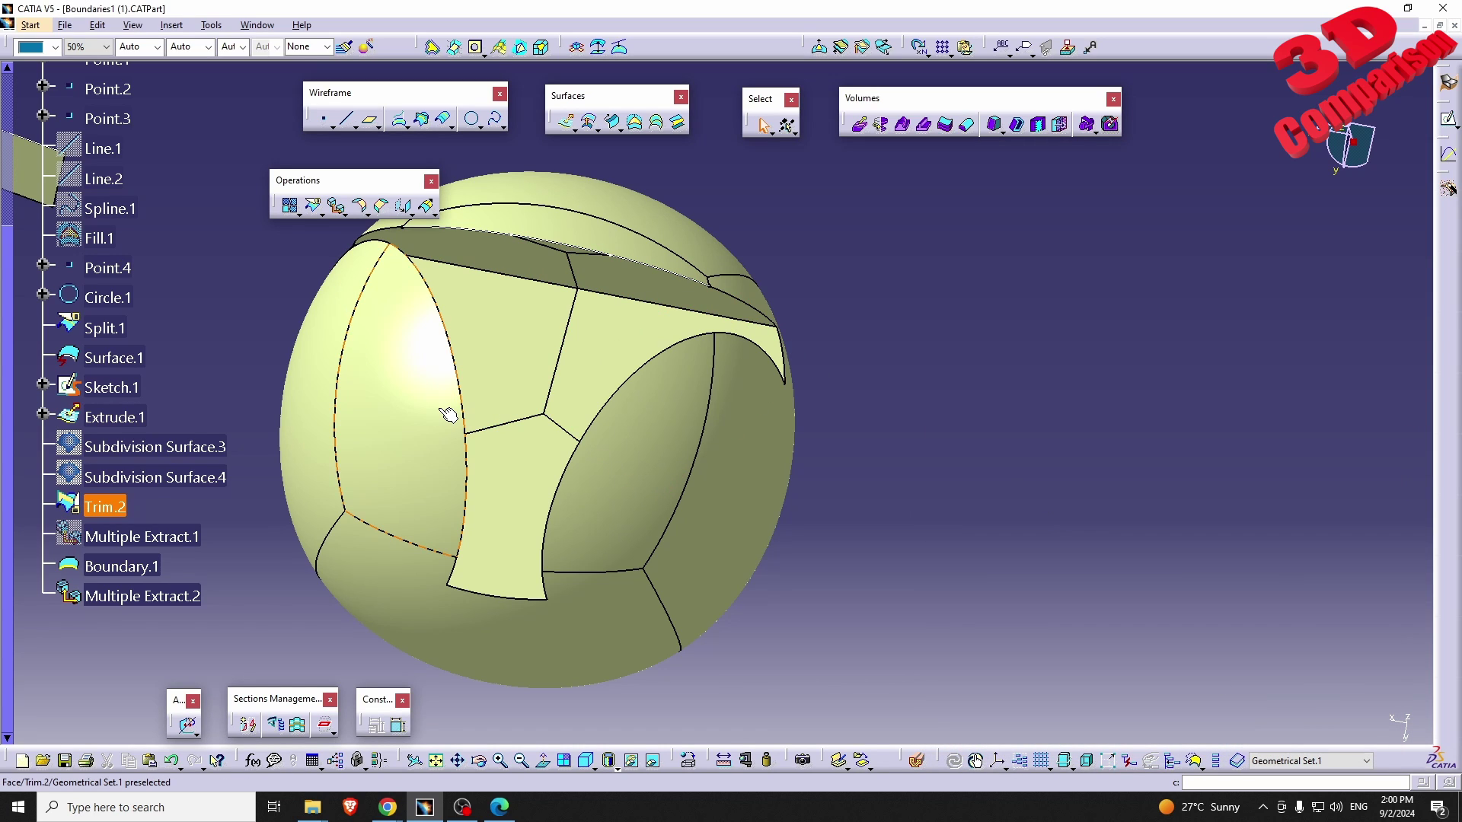
{"action": "left_click", "coordinate": [344, 215]}
{"action": "left_click", "coordinate": [256, 25]}
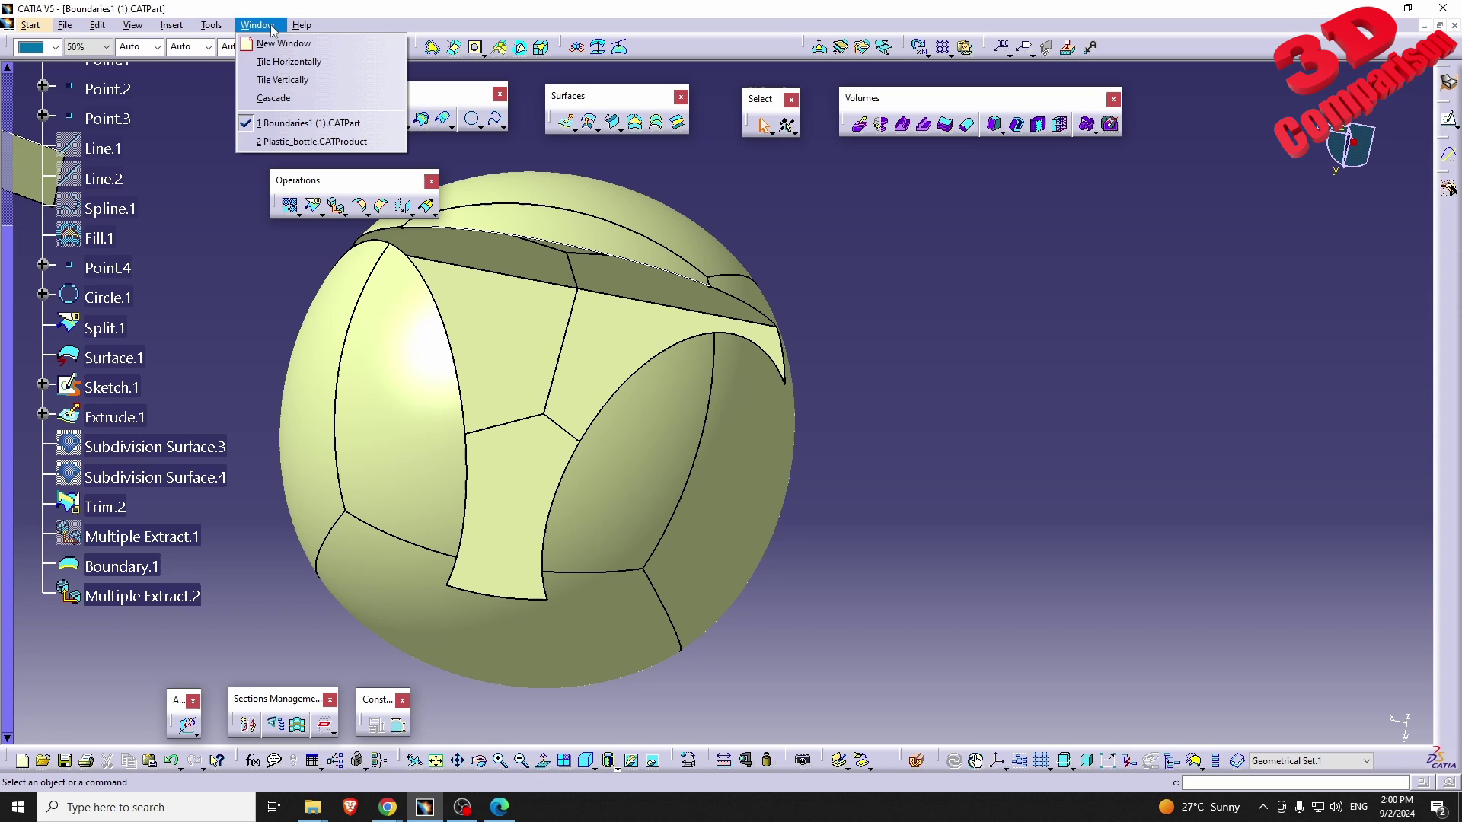
- Switch to the Plastic_bottle window and expand PartBody in the tree
{"action": "left_click", "coordinate": [301, 141]}
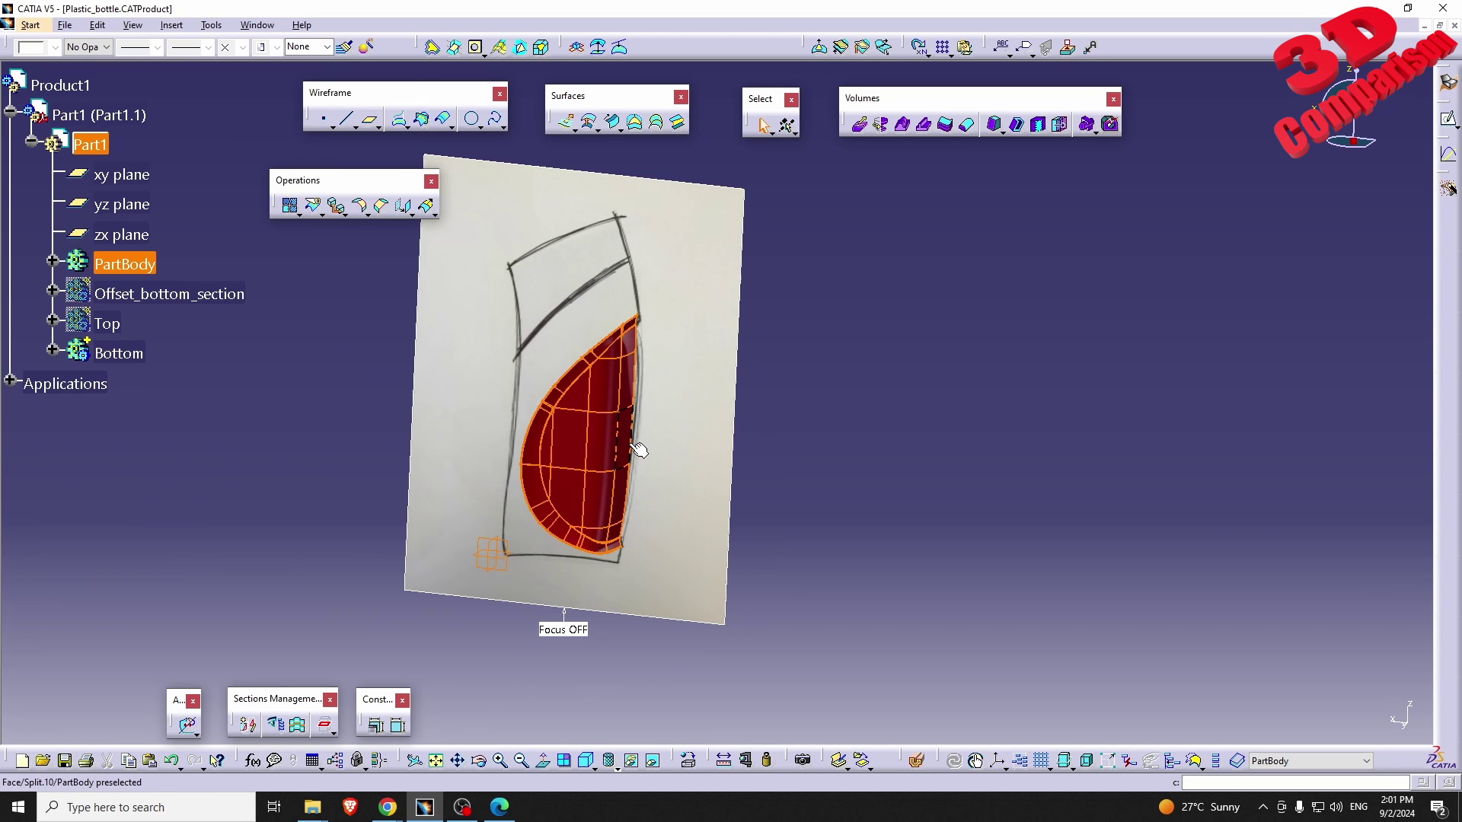
{"action": "mouse_move", "coordinate": [638, 450]}
{"action": "middle_mouse_down"}
{"action": "mouse_move", "coordinate": [731, 444]}
{"action": "mouse_move", "coordinate": [584, 538]}
{"action": "mouse_move", "coordinate": [629, 478]}
{"action": "mouse_move", "coordinate": [639, 497]}
{"action": "mouse_move", "coordinate": [174, 280]}
{"action": "middle_mouse_up"}
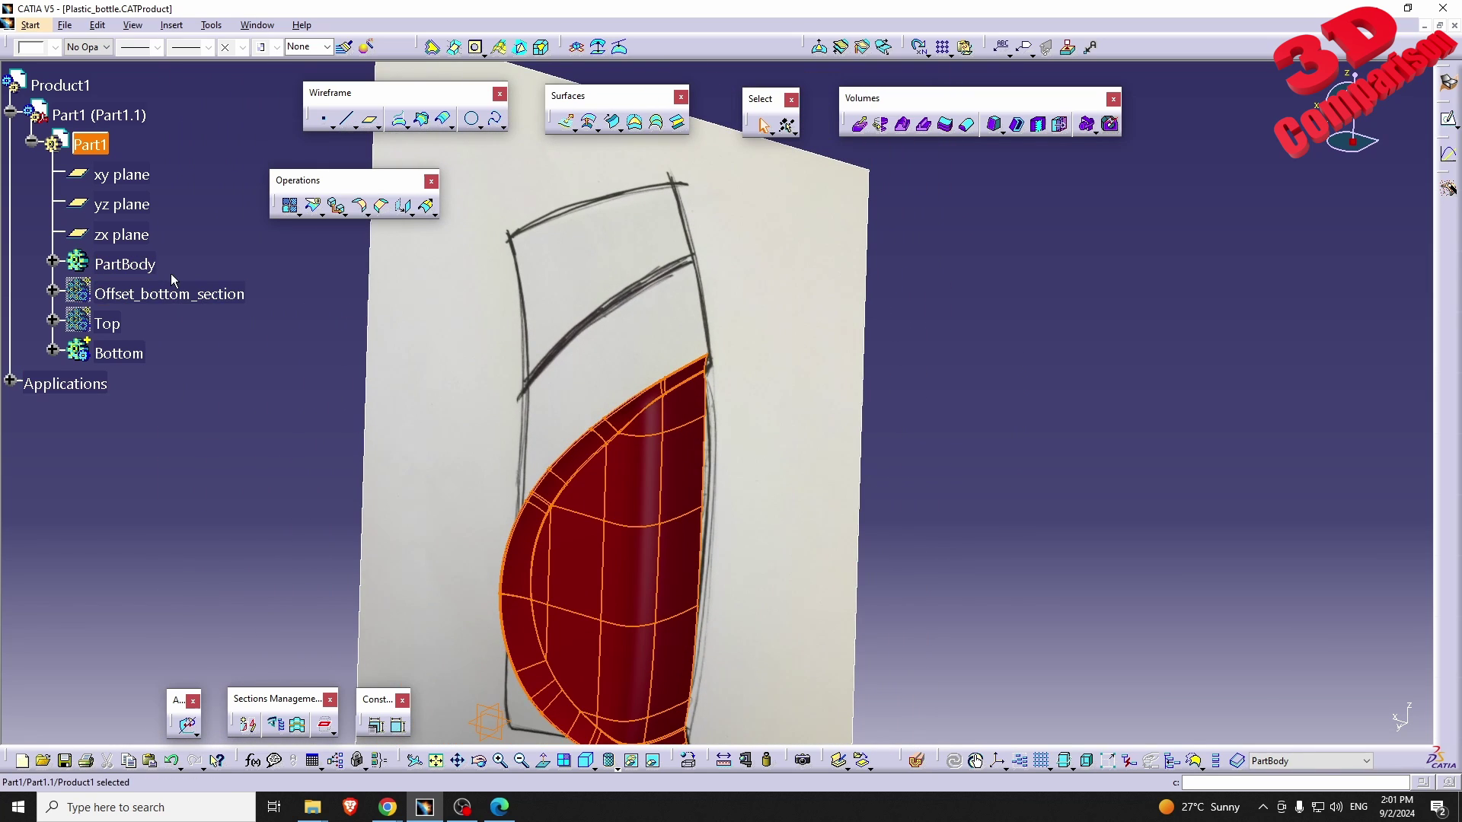
{"action": "left_click", "coordinate": [54, 262]}
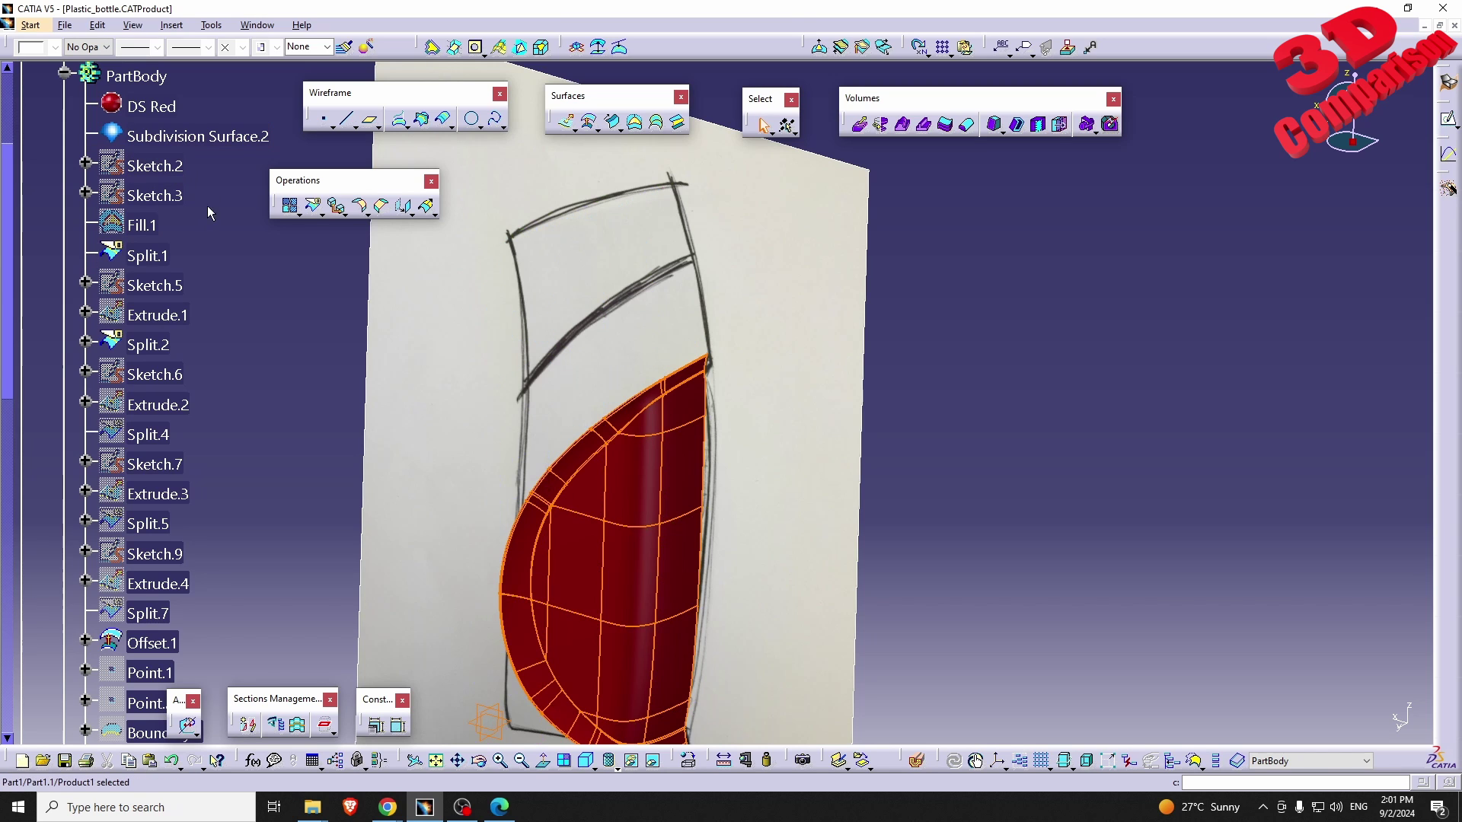
- Display the bottle surface in Shading with Edges mode
{"action": "mouse_move", "coordinate": [287, 391]}
{"action": "middle_mouse_down"}
{"action": "mouse_move", "coordinate": [424, 327]}
{"action": "mouse_move", "coordinate": [572, 461]}
{"action": "mouse_move", "coordinate": [632, 427]}
{"action": "mouse_move", "coordinate": [807, 419]}
{"action": "mouse_move", "coordinate": [695, 316]}
{"action": "mouse_move", "coordinate": [661, 373]}
{"action": "mouse_move", "coordinate": [708, 289]}
{"action": "middle_mouse_up"}
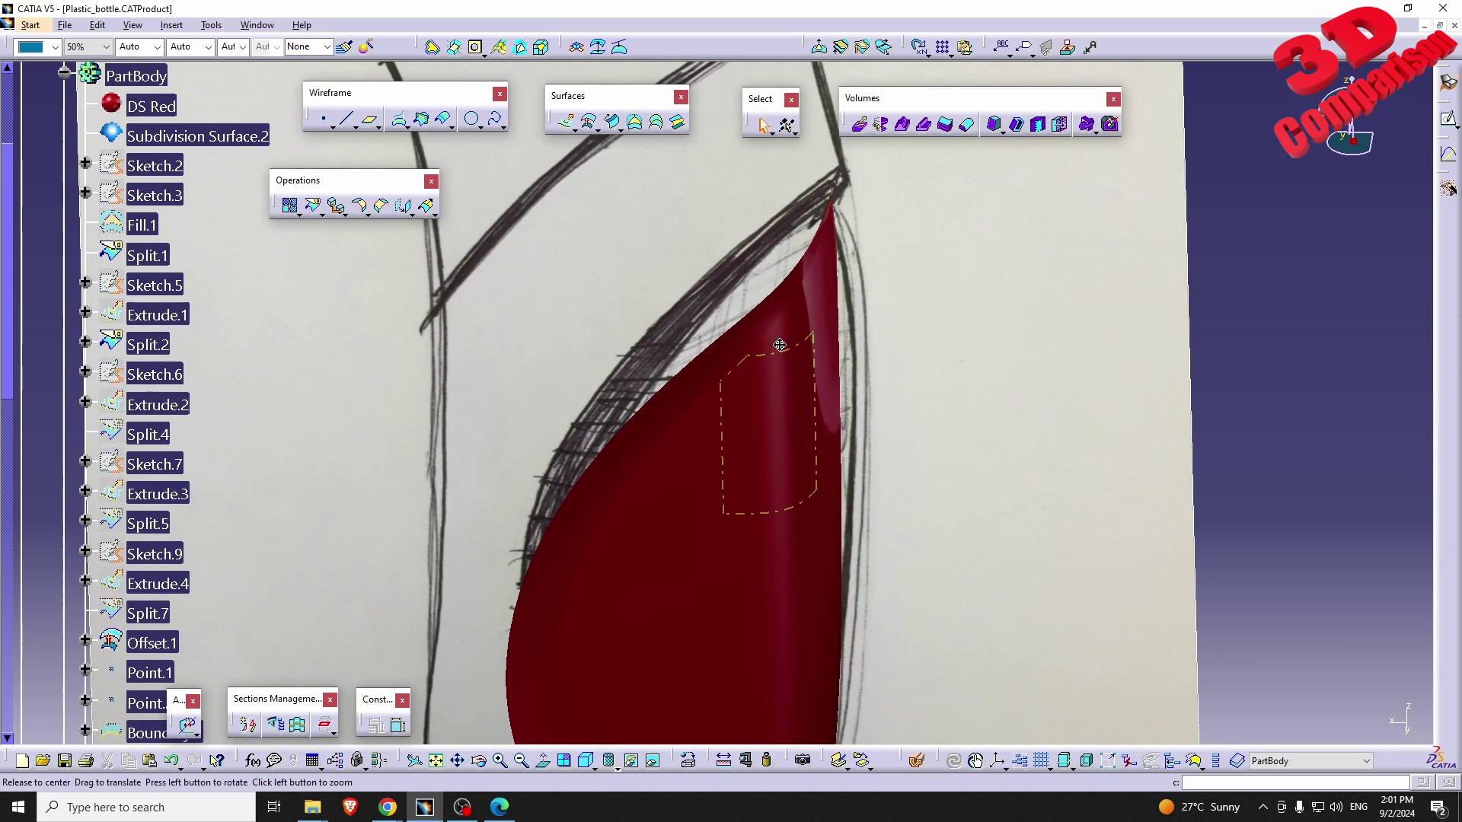
{"action": "mouse_move", "coordinate": [744, 385]}
{"action": "middle_mouse_down"}
{"action": "mouse_move", "coordinate": [751, 277]}
{"action": "mouse_move", "coordinate": [747, 340]}
{"action": "middle_mouse_up"}
{"action": "left_click", "coordinate": [613, 766]}
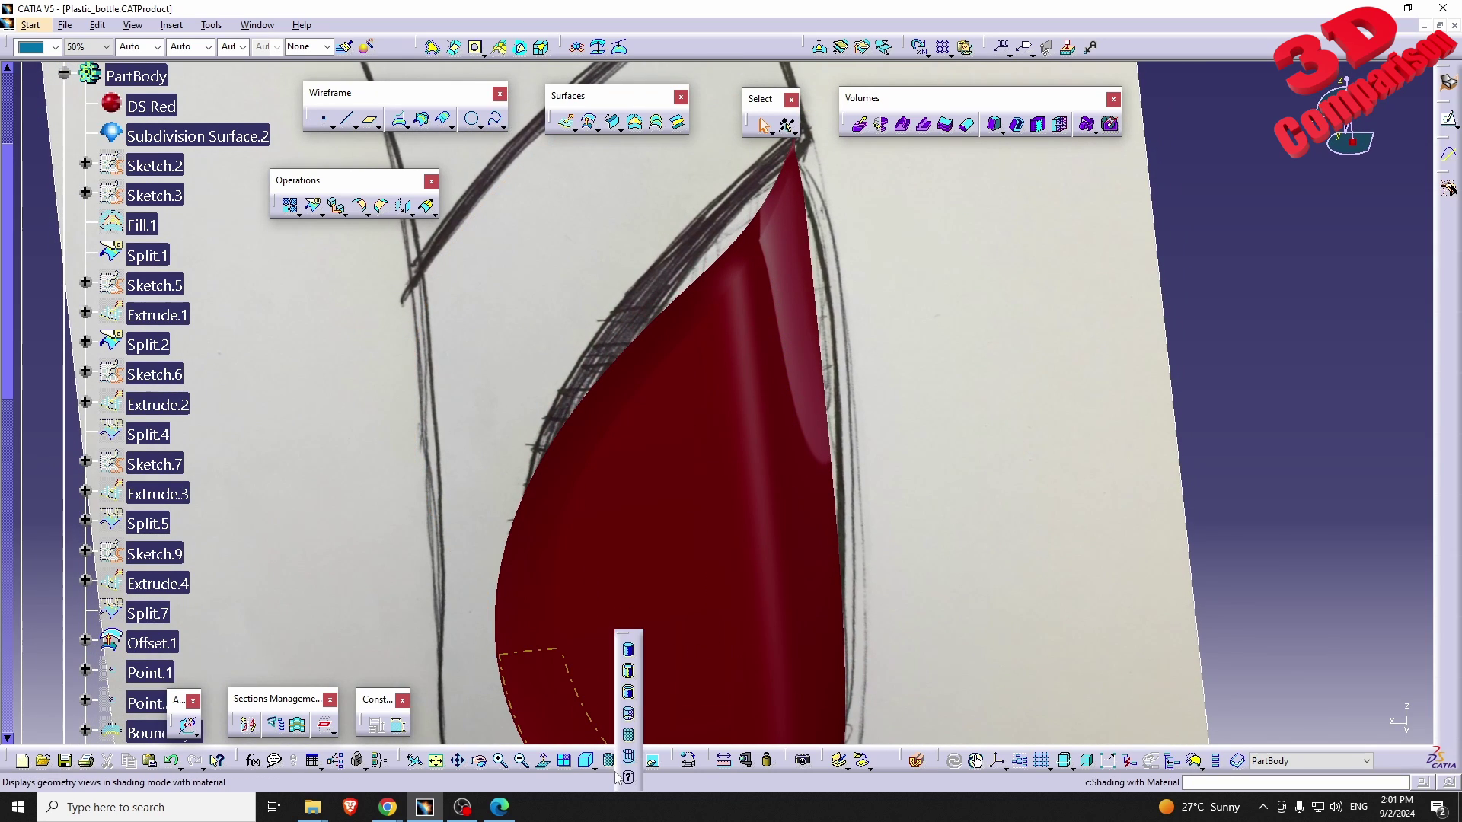
{"action": "left_click", "coordinate": [628, 689]}
{"action": "mouse_move", "coordinate": [630, 594]}
{"action": "middle_mouse_down"}
{"action": "mouse_move", "coordinate": [796, 533]}
{"action": "mouse_move", "coordinate": [868, 483]}
{"action": "mouse_move", "coordinate": [603, 373]}
{"action": "middle_mouse_up"}
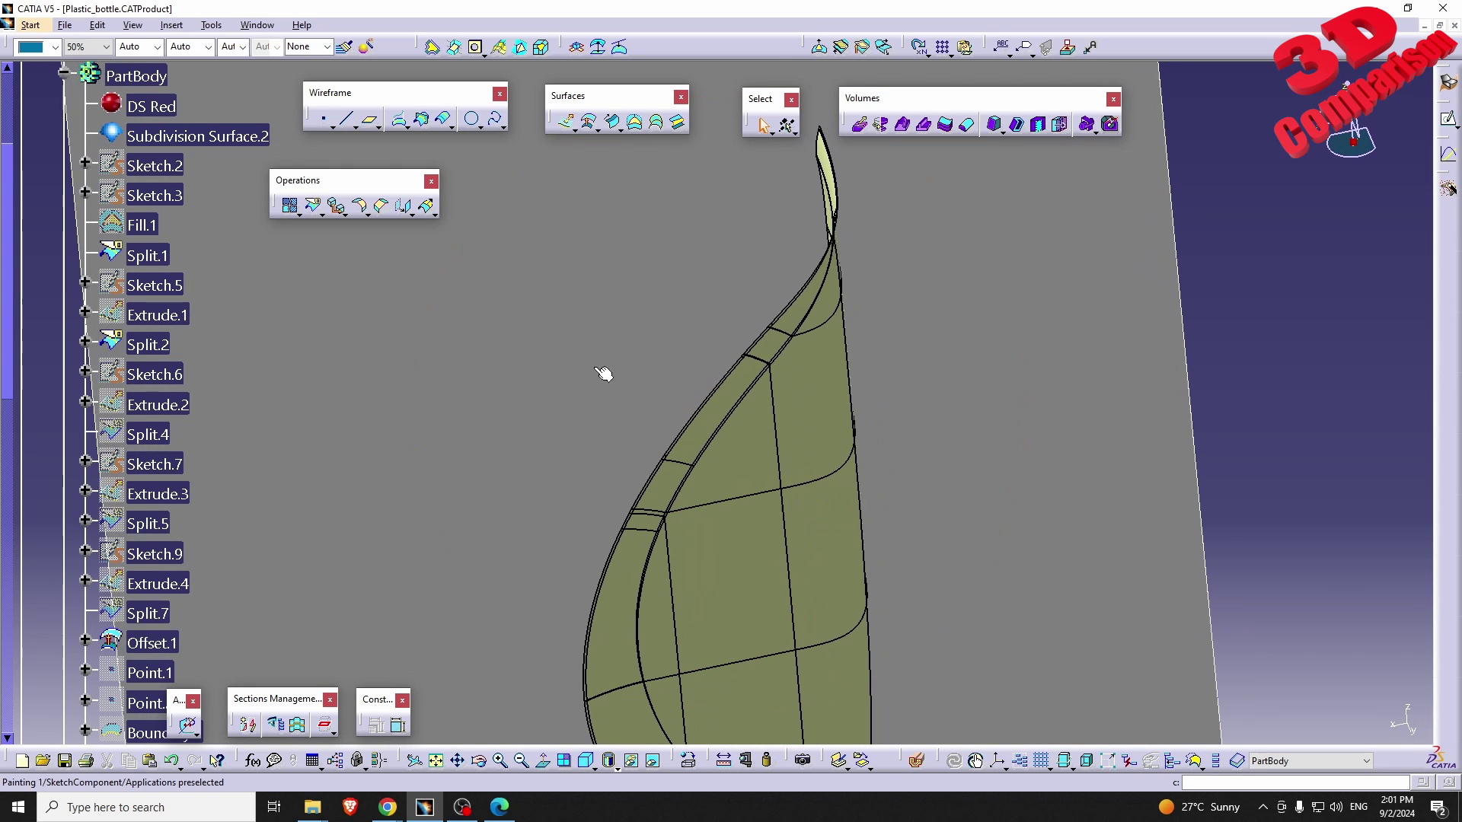
- Create Boundary.5 with point continuity from the bottle surface's outer edge Split.10\Edge.6
{"action": "left_click", "coordinate": [342, 214]}
{"action": "left_click", "coordinate": [338, 228]}
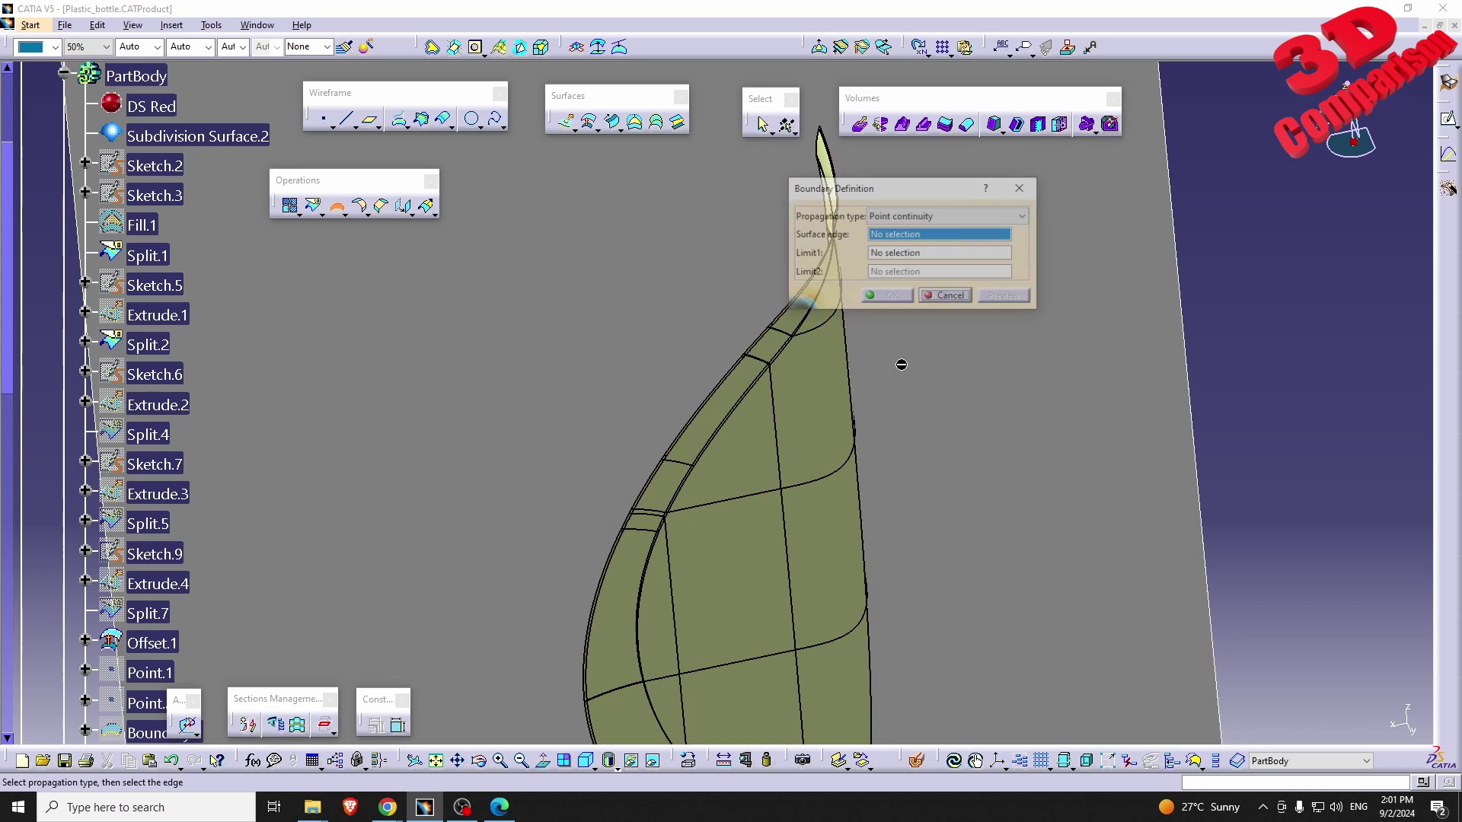
{"action": "middle_click_drag", "start_coordinate": [792, 335], "coordinate": [701, 385]}
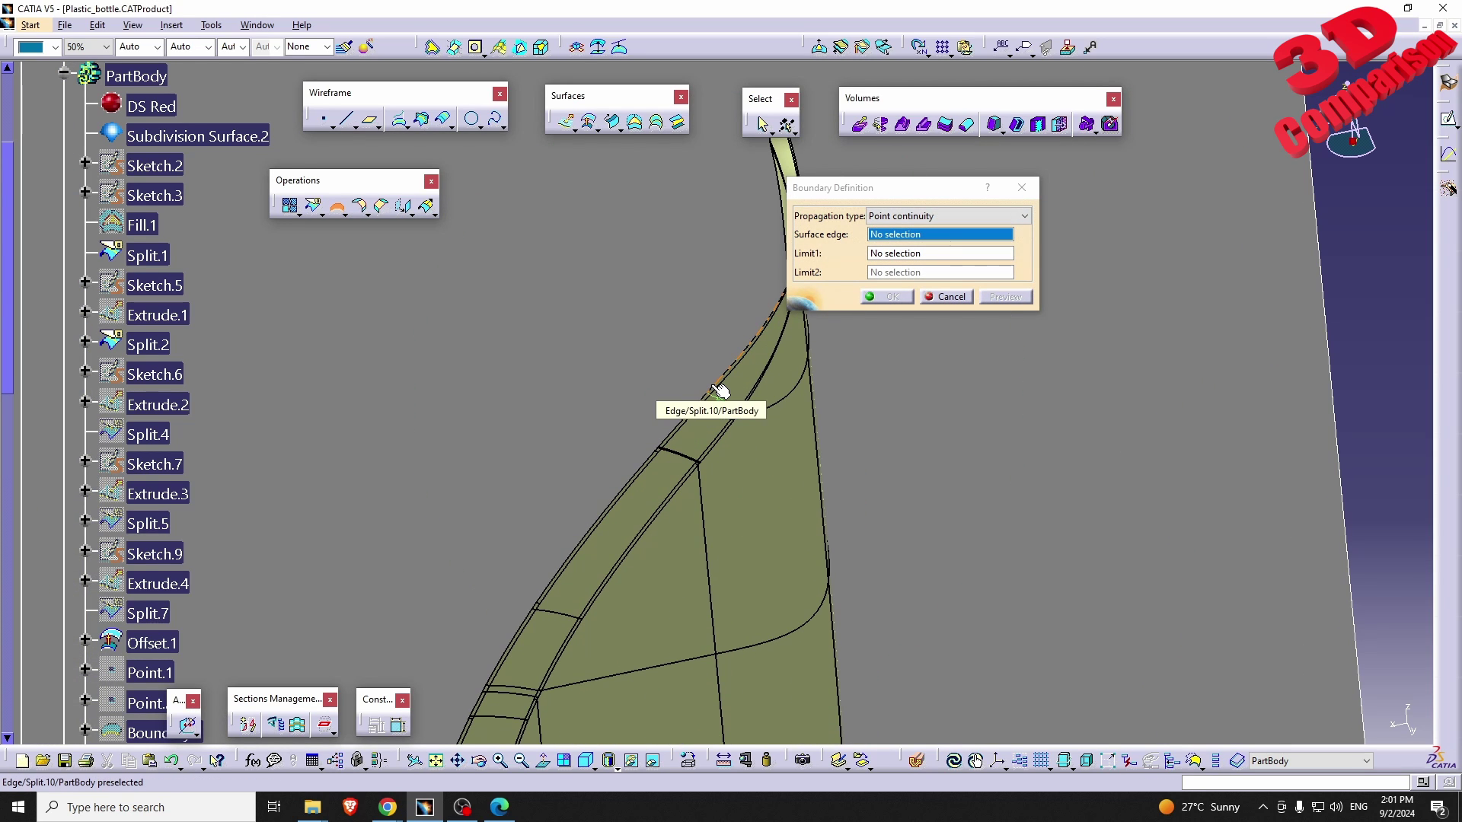
{"action": "left_click", "coordinate": [706, 392]}
{"action": "middle_click_drag", "start_coordinate": [764, 495], "coordinate": [568, 517]}
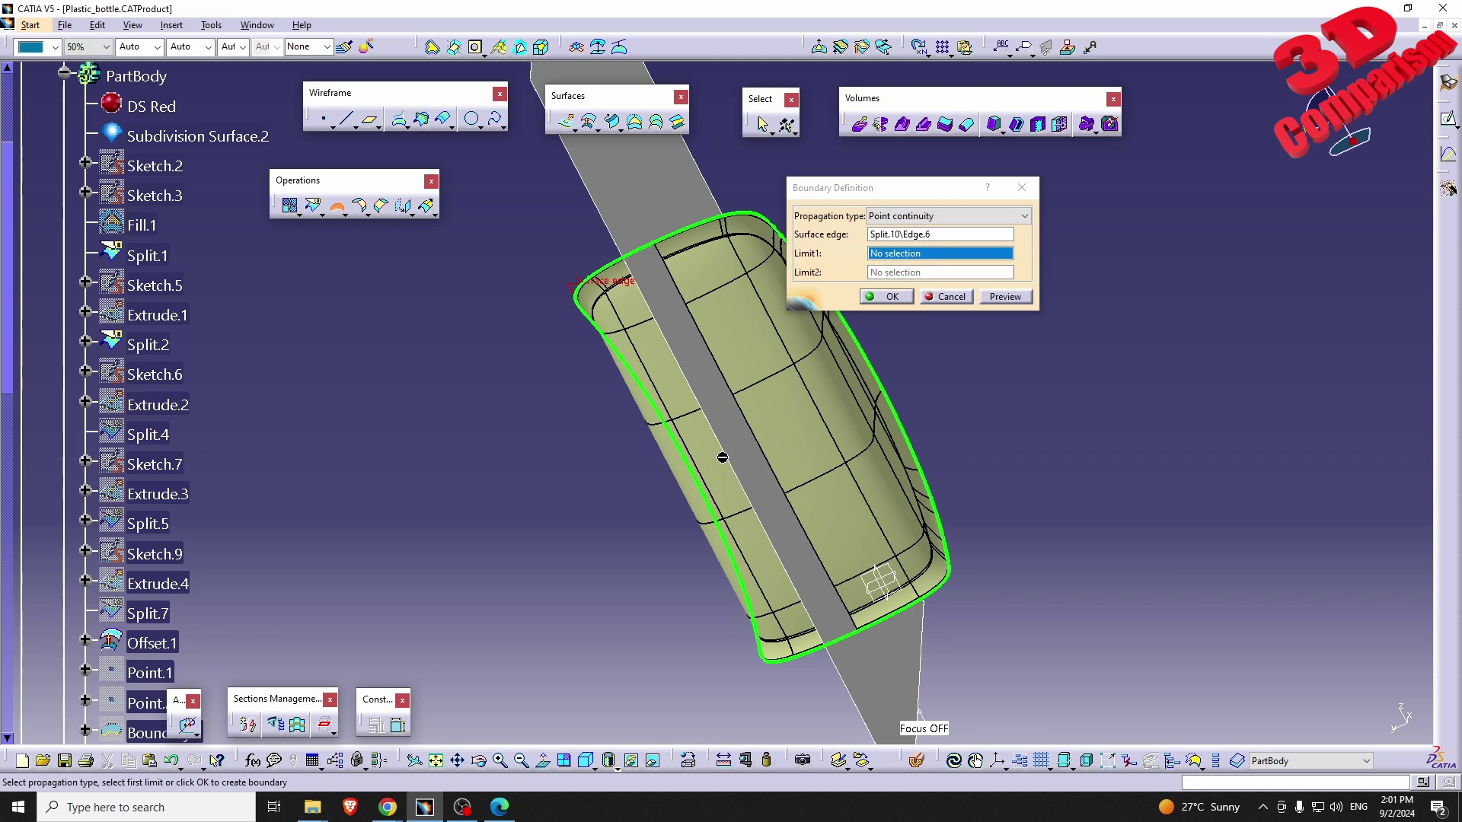
{"action": "middle_click_drag", "start_coordinate": [678, 483], "coordinate": [787, 355]}
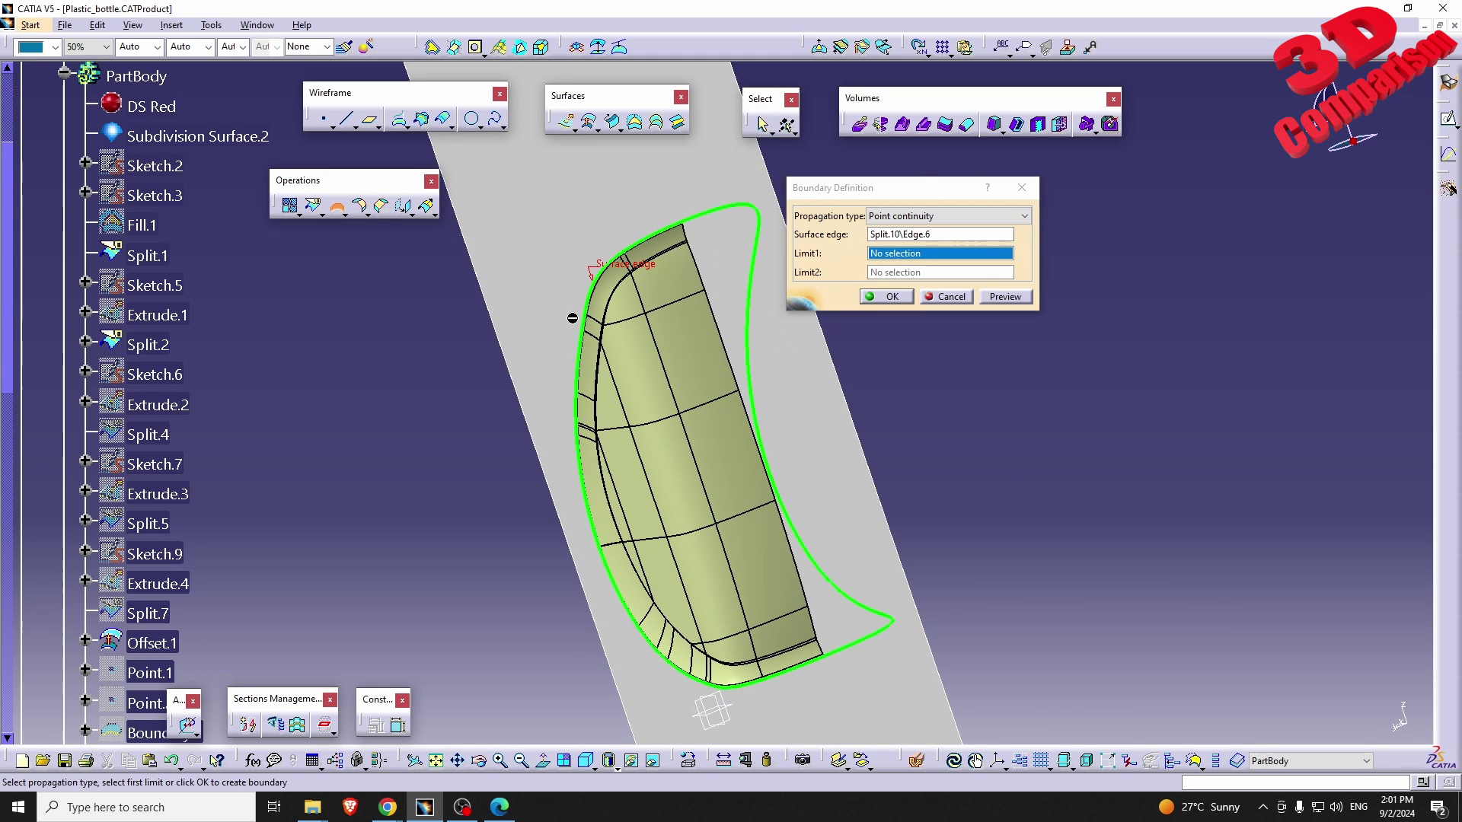
{"action": "left_click", "coordinate": [891, 296]}
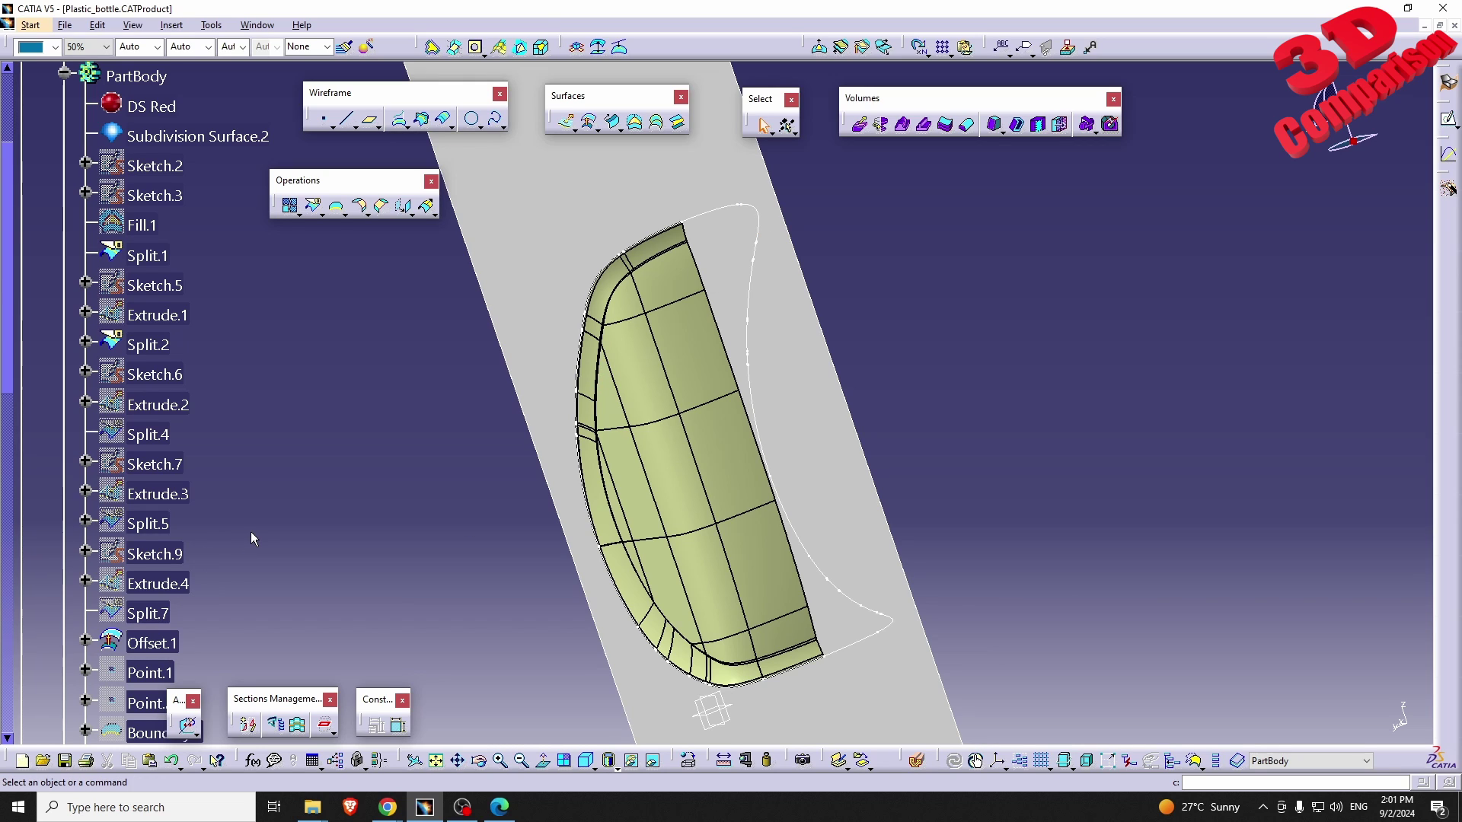
{"action": "scroll", "coordinate": [250, 531], "scroll_direction": "up", "scroll_amount": 3}
- Make Subdivision Surface.2 the work object and orbit around the purple surface
{"action": "right_click", "coordinate": [247, 284]}
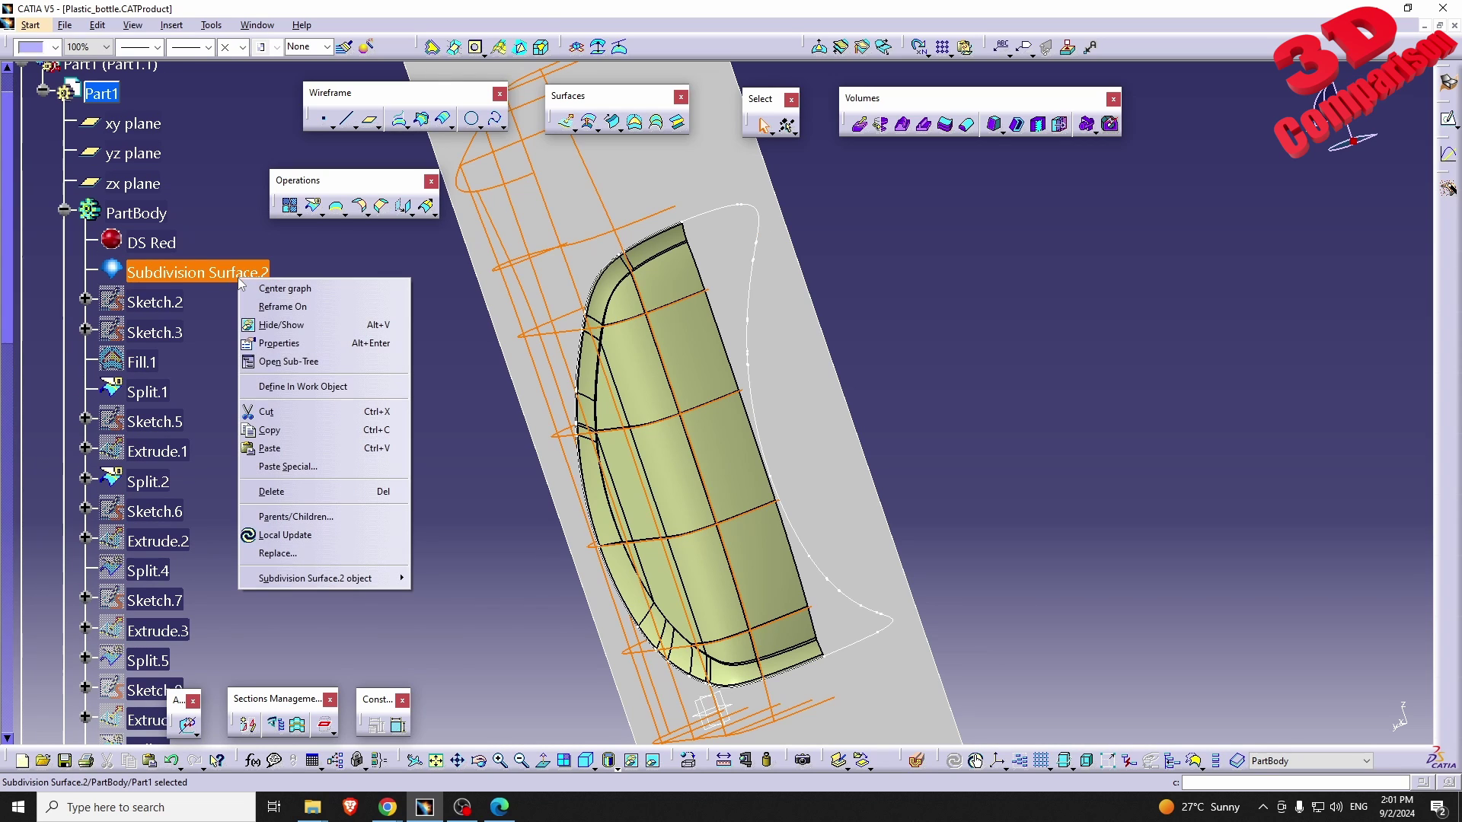
{"action": "left_click", "coordinate": [313, 388]}
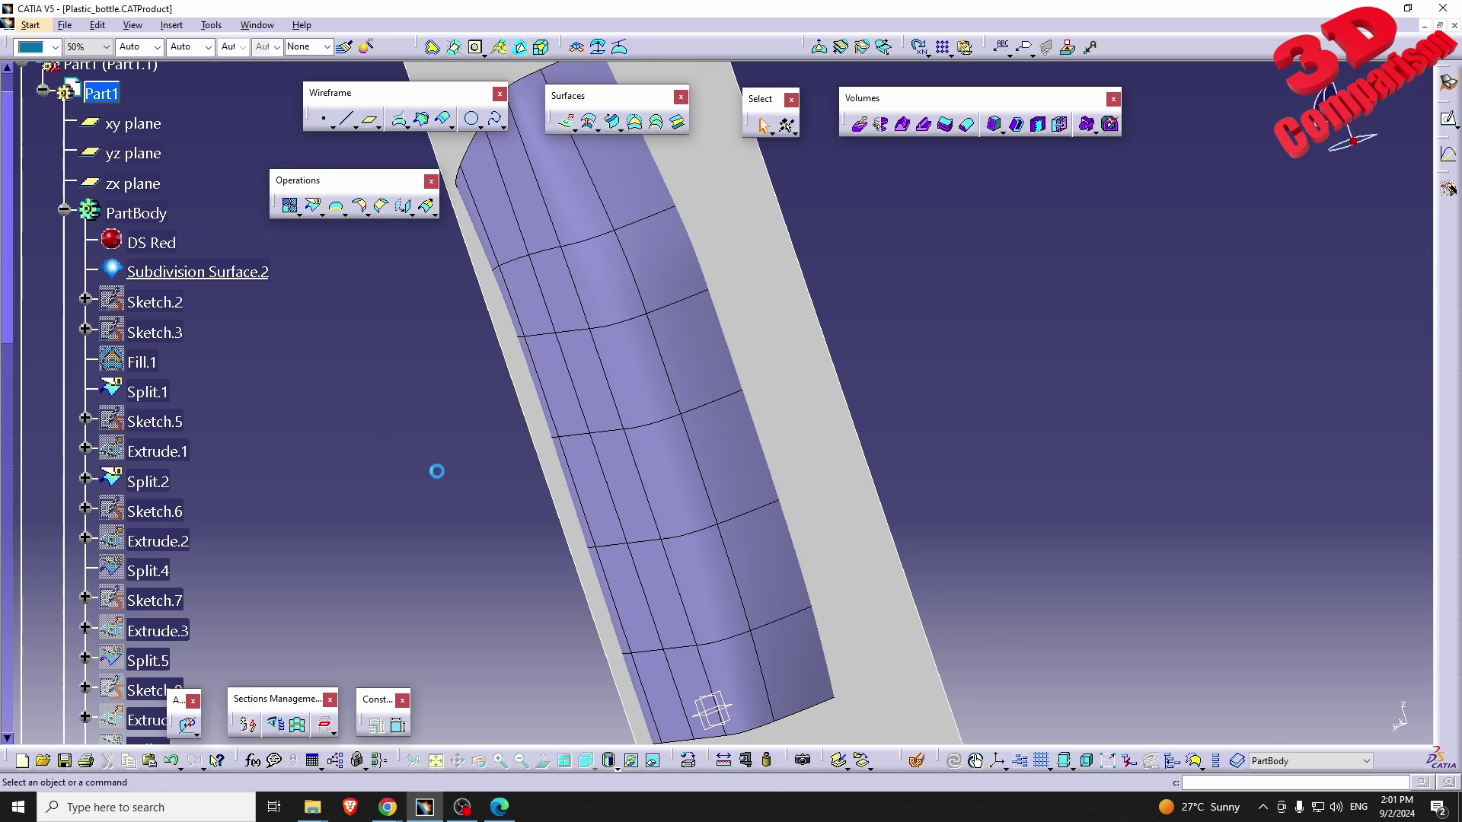
{"action": "mouse_move", "coordinate": [434, 469]}
{"action": "middle_mouse_down"}
{"action": "mouse_move", "coordinate": [516, 421]}
{"action": "mouse_move", "coordinate": [798, 439]}
{"action": "mouse_move", "coordinate": [773, 532]}
{"action": "middle_mouse_up"}
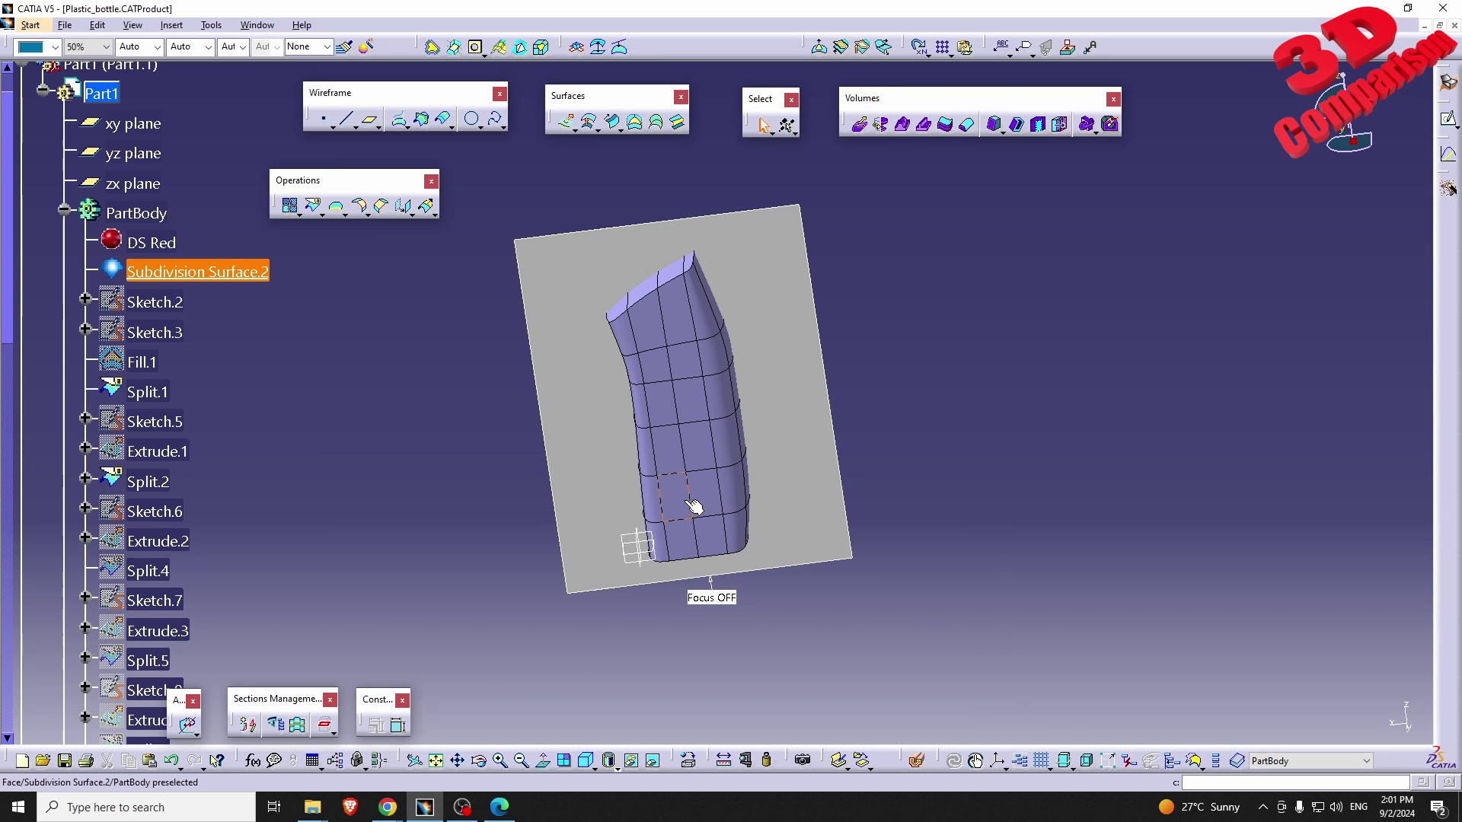
{"action": "left_click", "coordinate": [618, 763]}
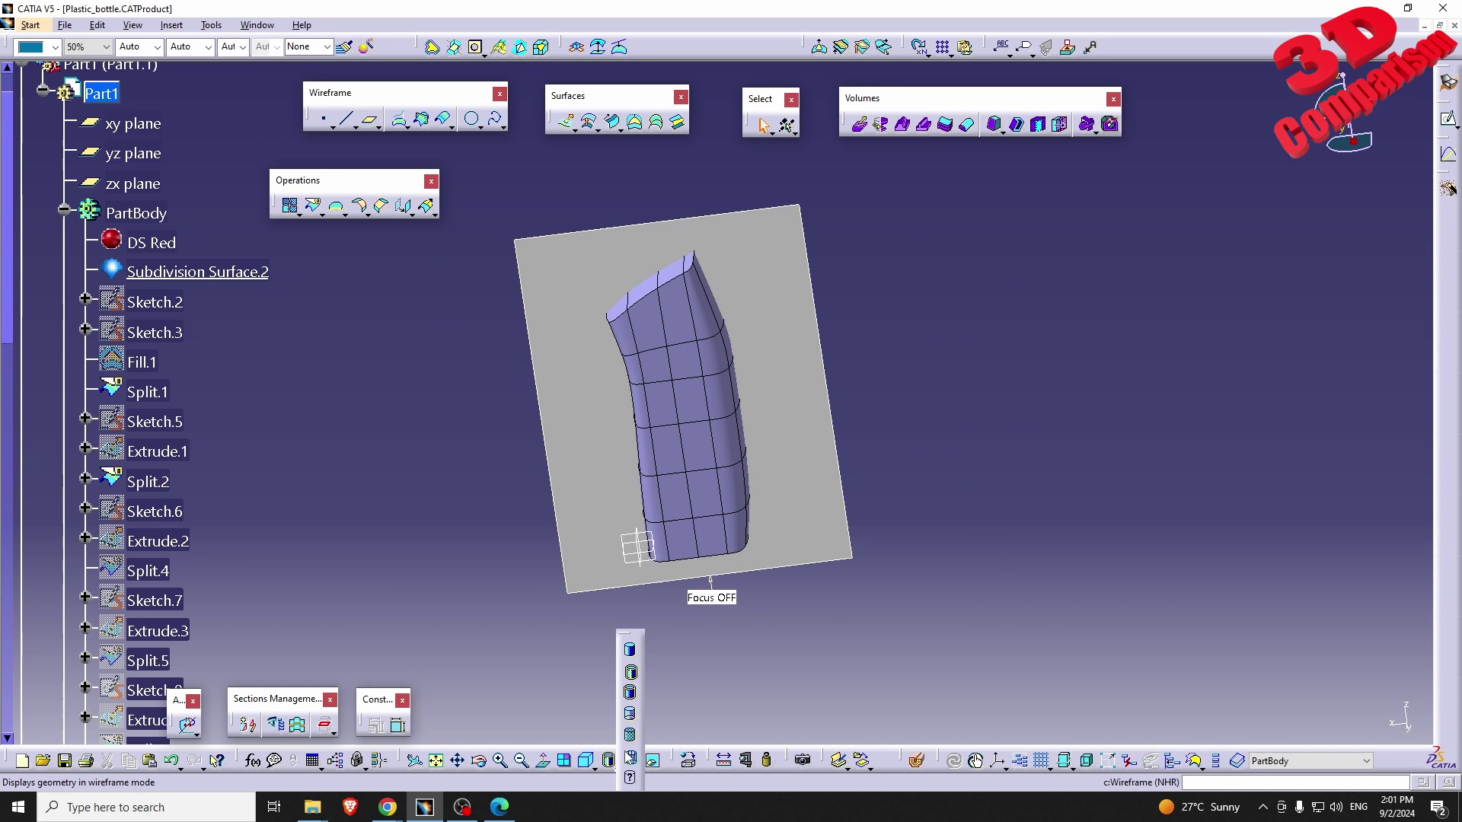
- Hide the Subdivision Surface.2 bottle and tilt the view onto the empty plane
{"action": "right_click", "coordinate": [223, 272]}
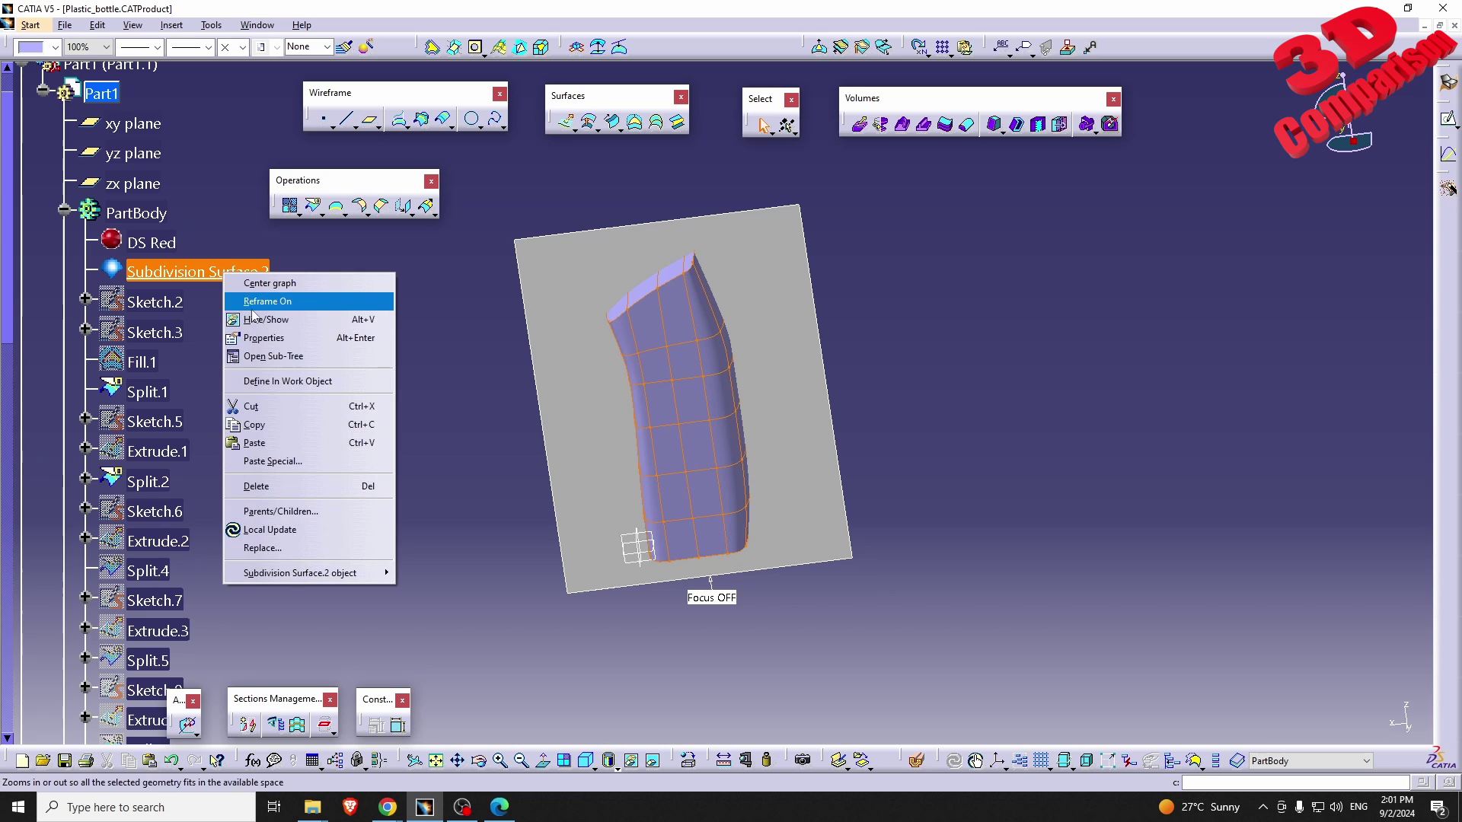
{"action": "left_click", "coordinate": [251, 320]}
{"action": "mouse_move", "coordinate": [836, 457]}
{"action": "middle_mouse_down"}
{"action": "mouse_move", "coordinate": [792, 442]}
{"action": "mouse_move", "coordinate": [734, 467]}
{"action": "mouse_move", "coordinate": [754, 450]}
{"action": "middle_mouse_up"}
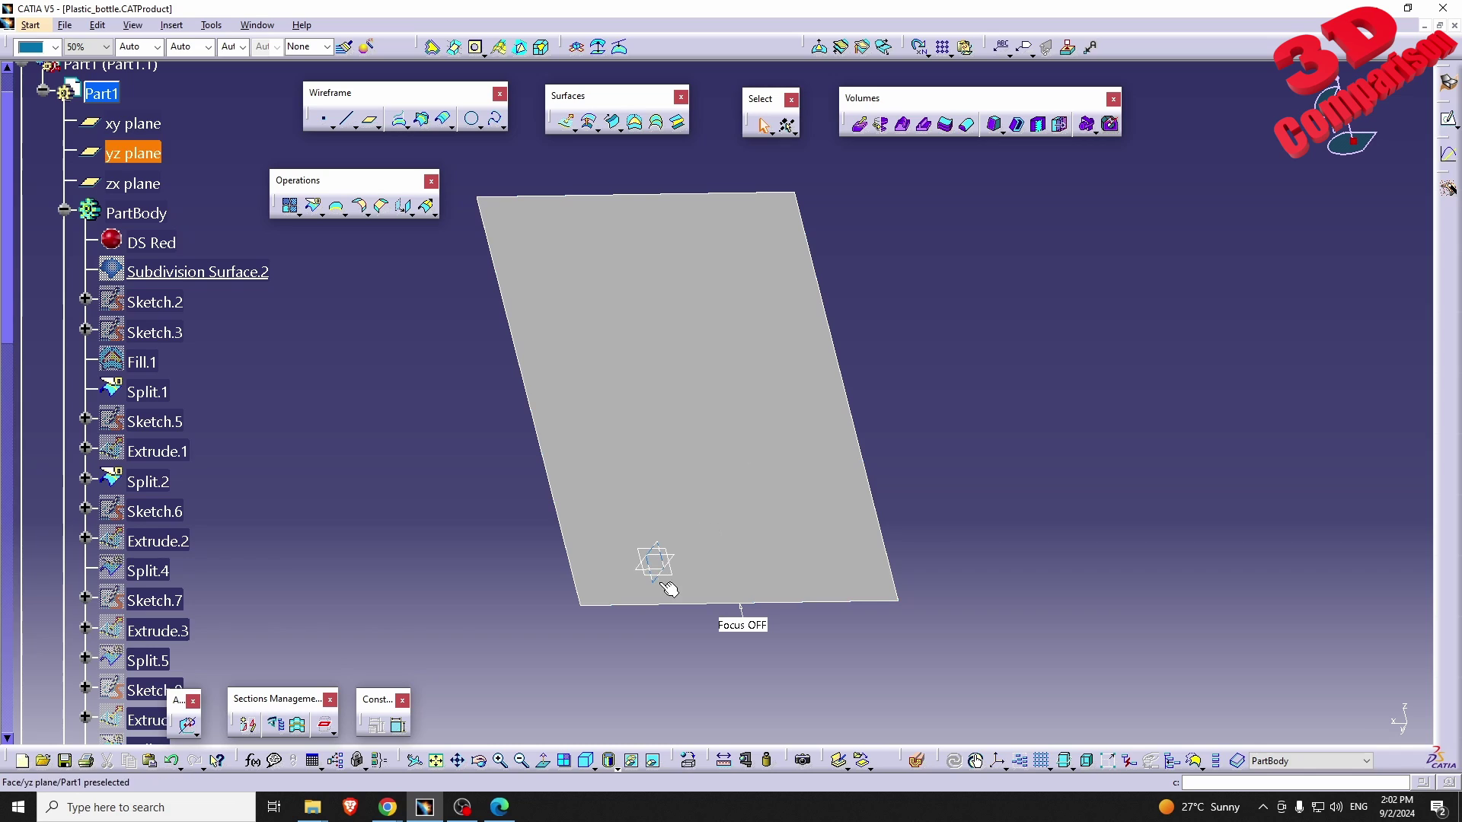
- Switch to Shading with Material so the plane shows its sketch image
{"action": "left_click", "coordinate": [614, 764]}
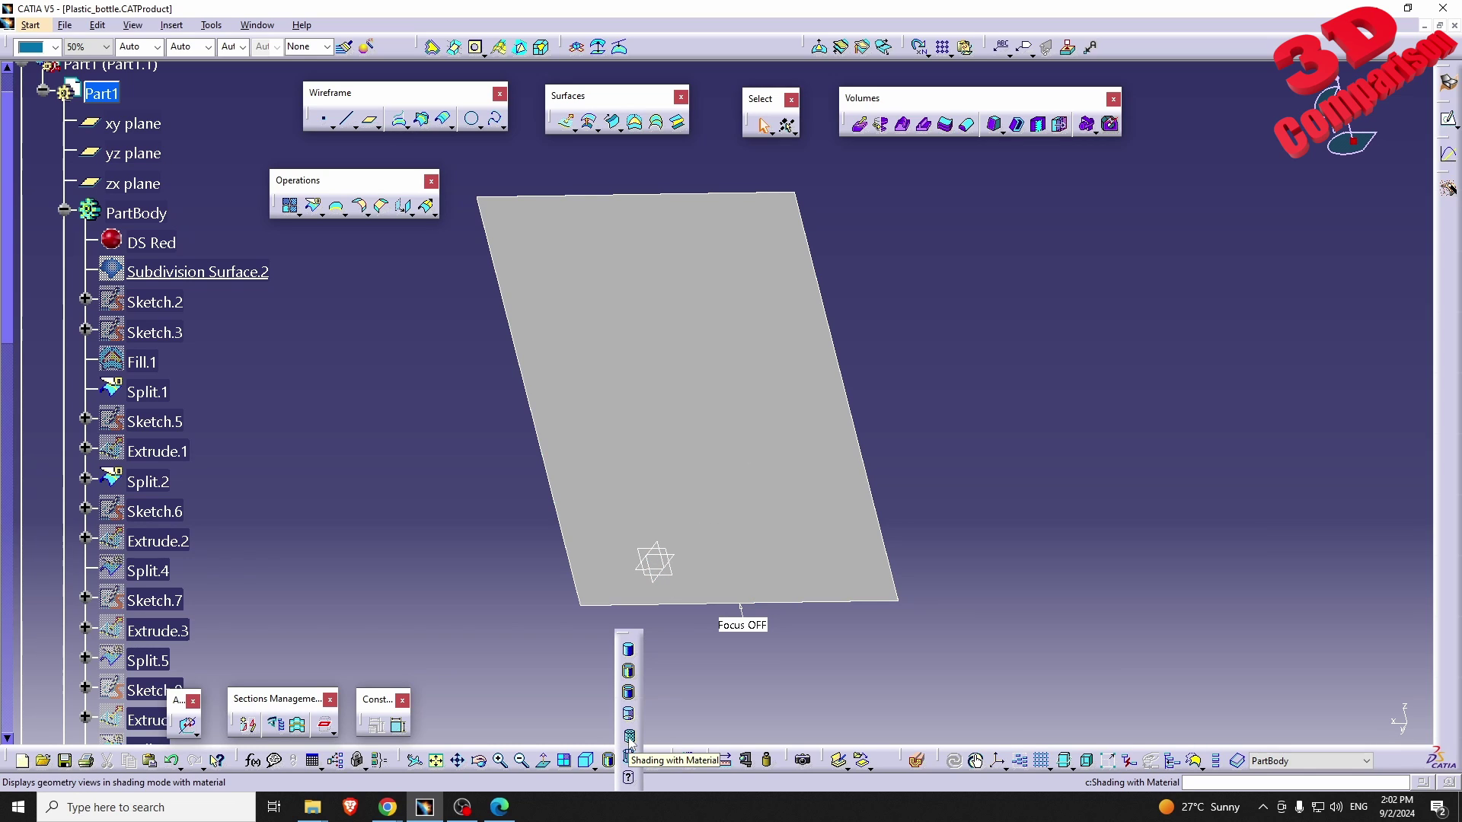
{"action": "left_click", "coordinate": [629, 739]}
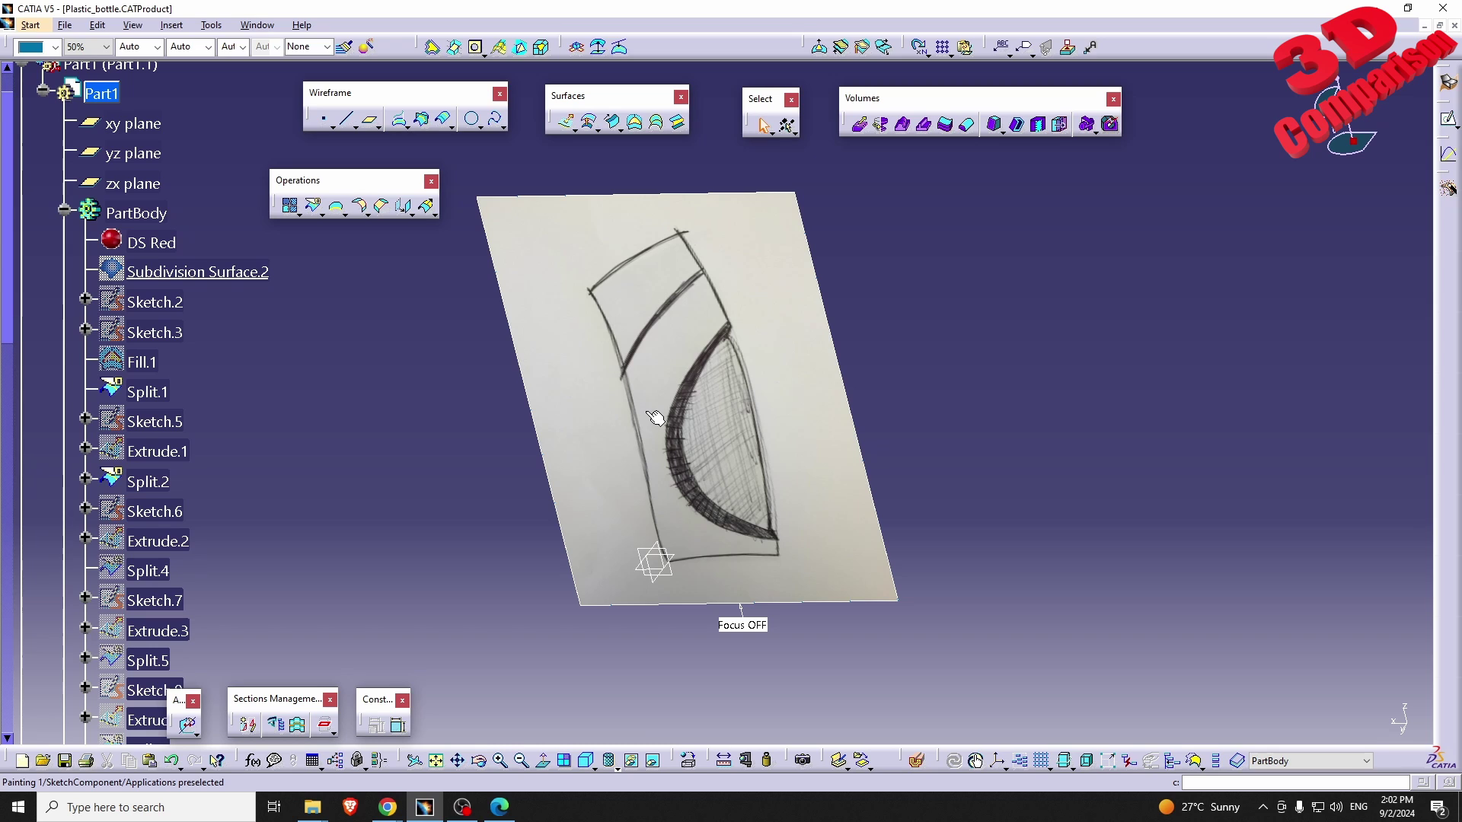
{"action": "mouse_move", "coordinate": [654, 417]}
{"action": "middle_mouse_down"}
{"action": "mouse_move", "coordinate": [712, 381]}
{"action": "mouse_move", "coordinate": [747, 395]}
{"action": "mouse_move", "coordinate": [682, 418]}
{"action": "mouse_move", "coordinate": [650, 404]}
{"action": "mouse_move", "coordinate": [647, 452]}
{"action": "middle_mouse_up"}
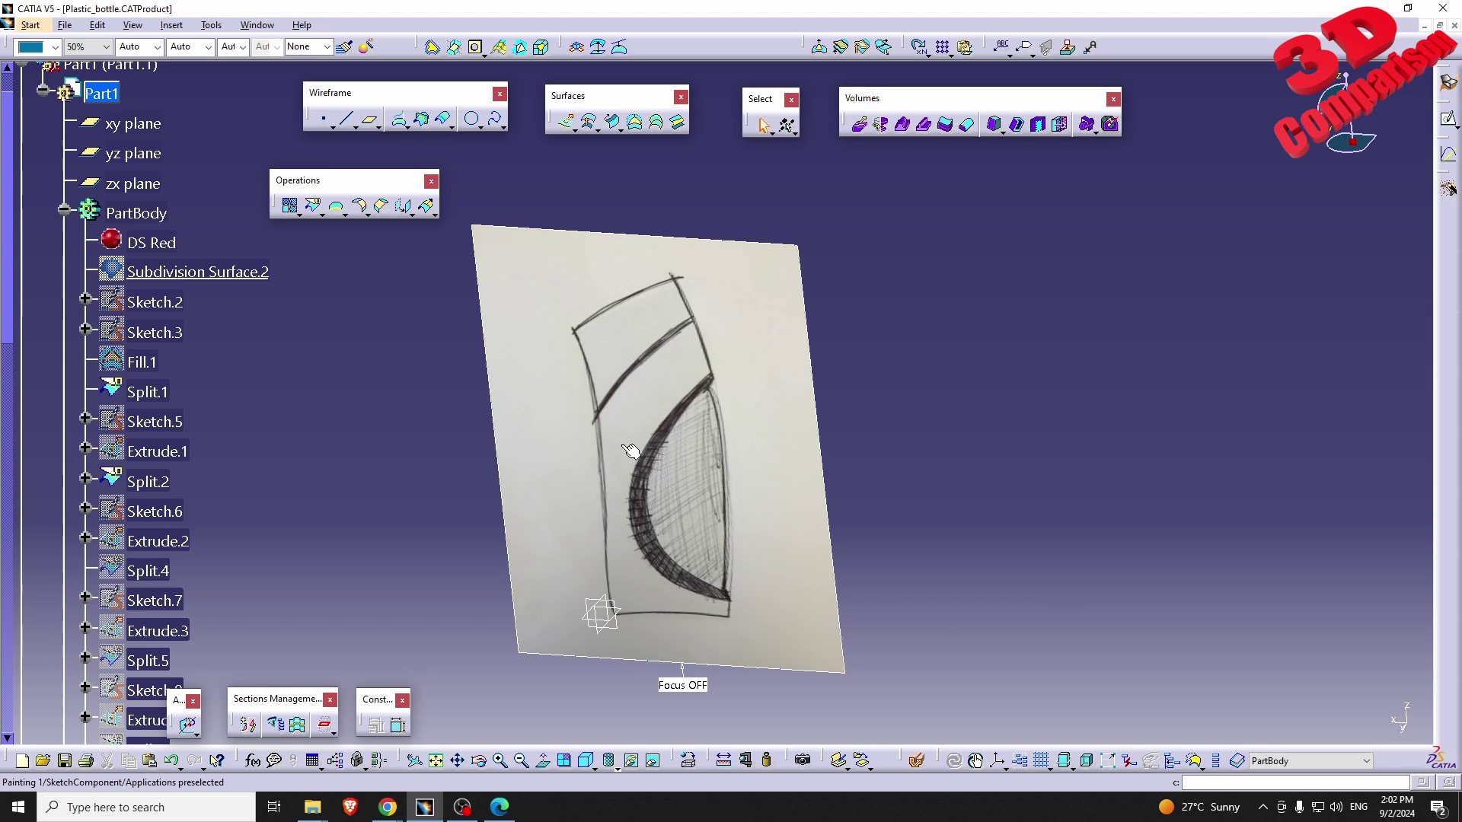
- Show the red Subdivision Surface.2 bottle again over the sketch image plane
{"action": "right_click", "coordinate": [236, 272]}
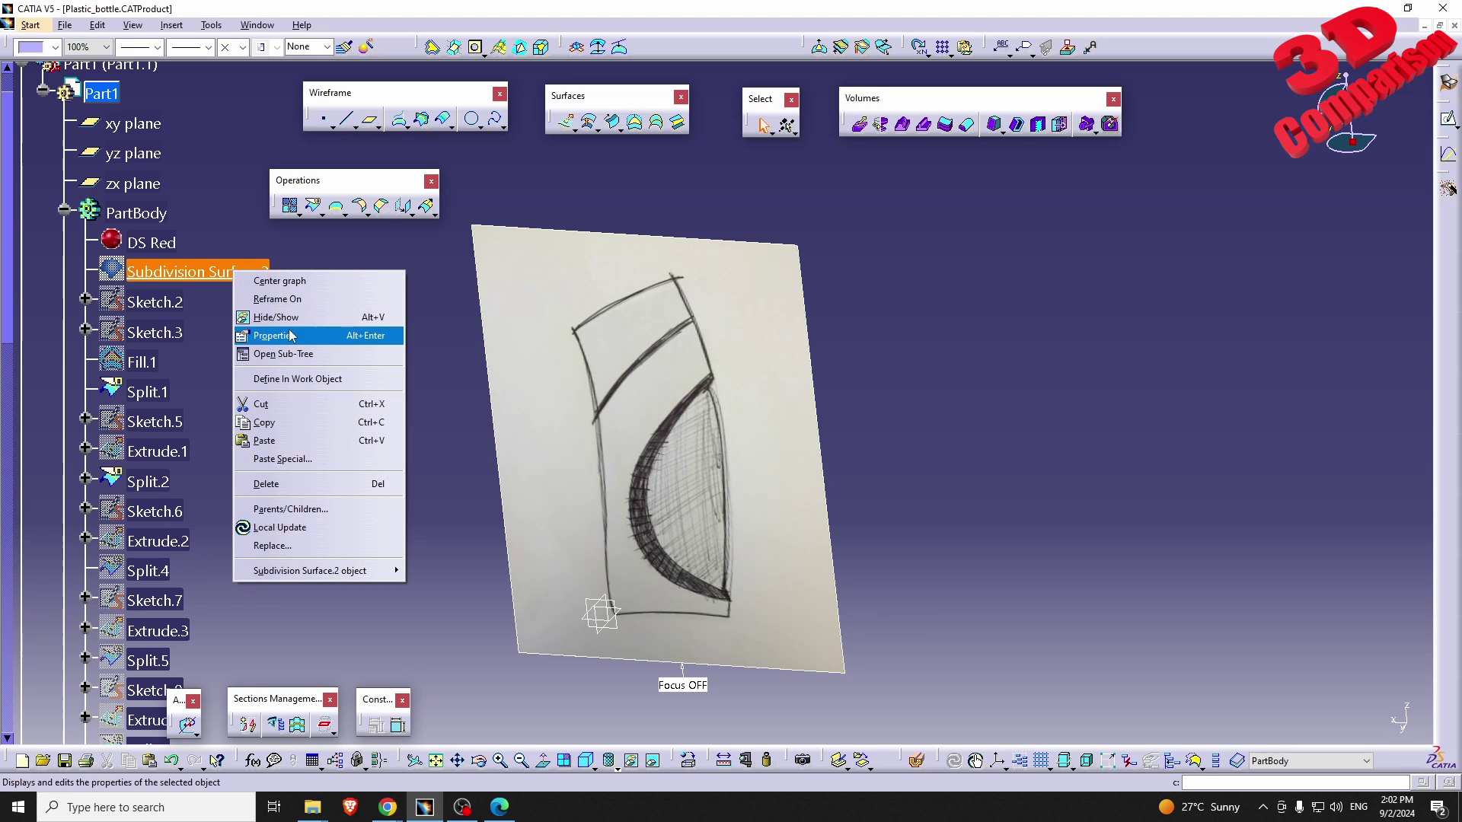
{"action": "left_click", "coordinate": [296, 325]}
{"action": "left_click", "coordinate": [237, 274]}
{"action": "right_click", "coordinate": [238, 274]}
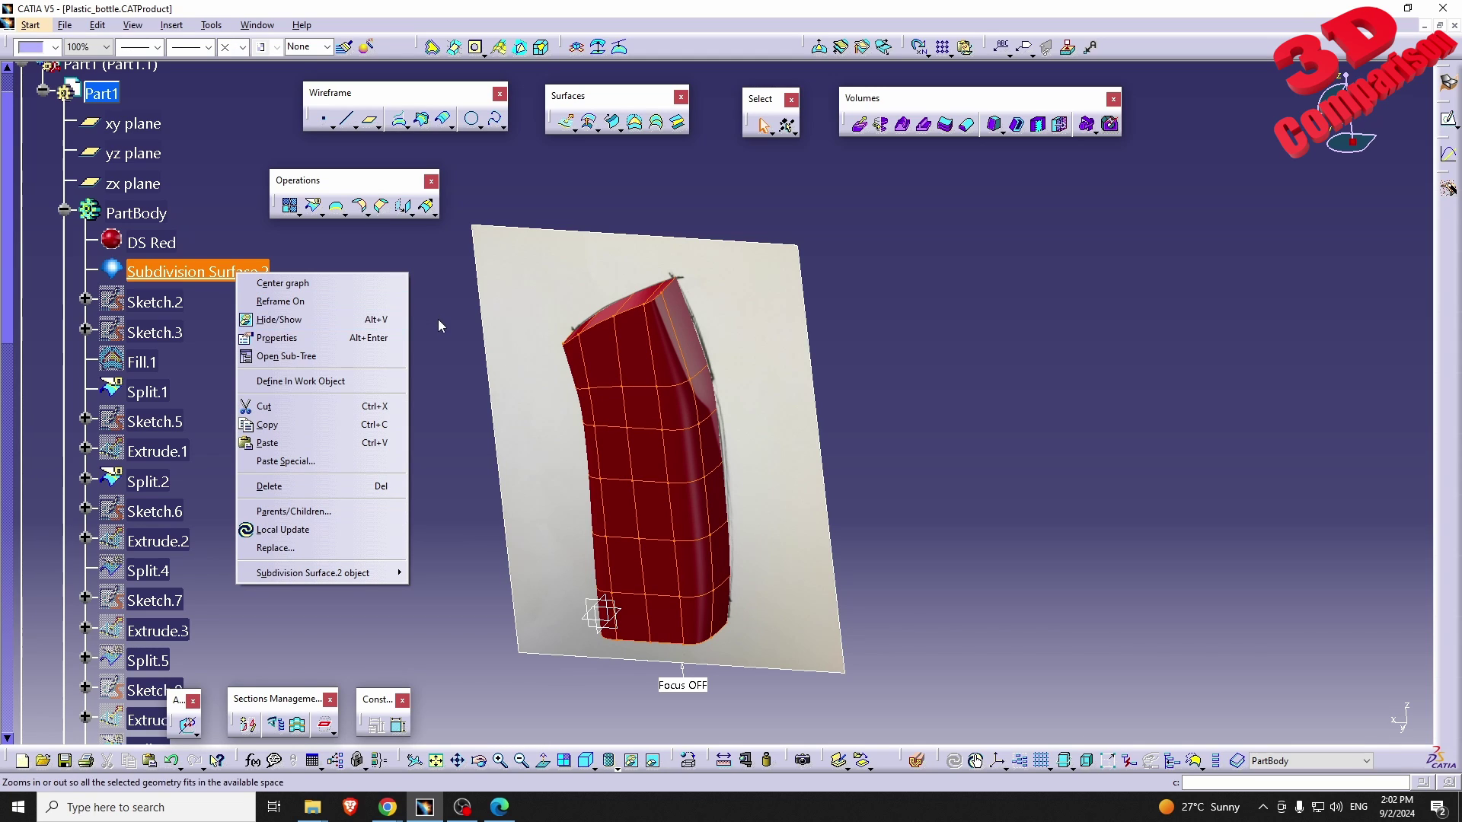
- Show Sketch.3 and the Sketch.2 profile curves on the image plane
{"action": "left_click", "coordinate": [284, 323]}
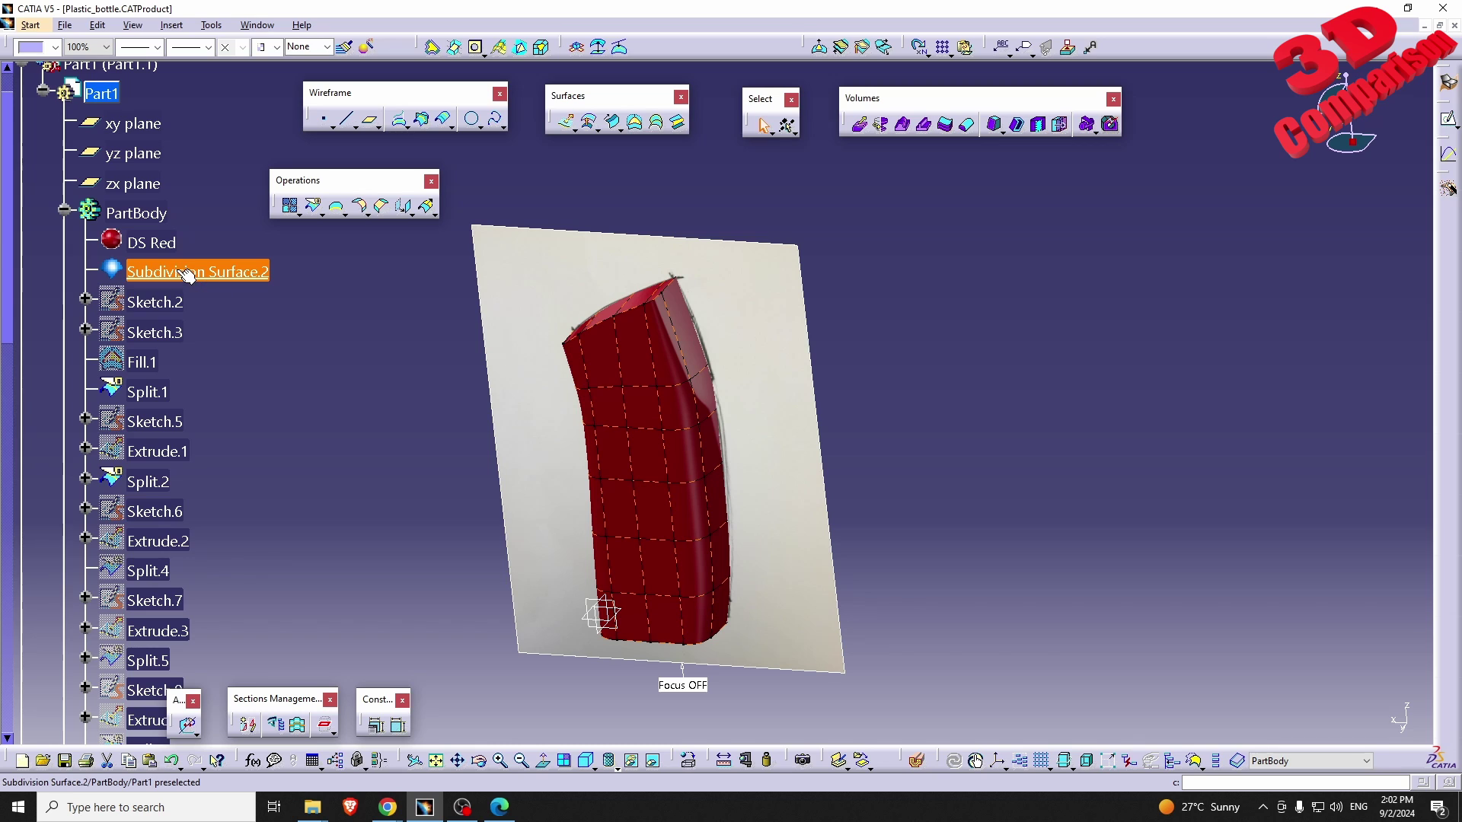
{"action": "middle_click_drag", "start_coordinate": [632, 327], "coordinate": [679, 449]}
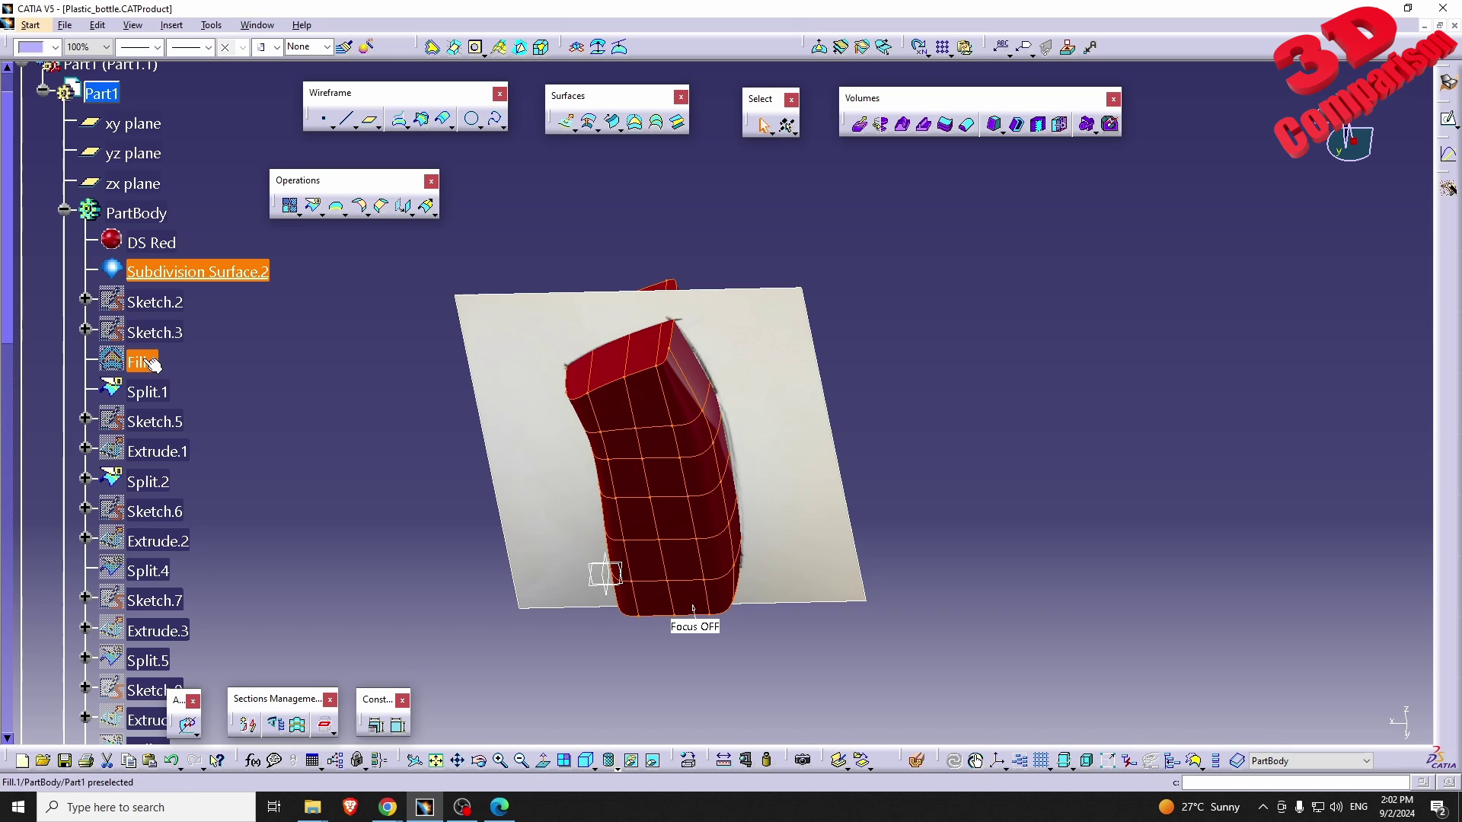
{"action": "right_click", "coordinate": [155, 332]}
{"action": "left_click", "coordinate": [191, 377]}
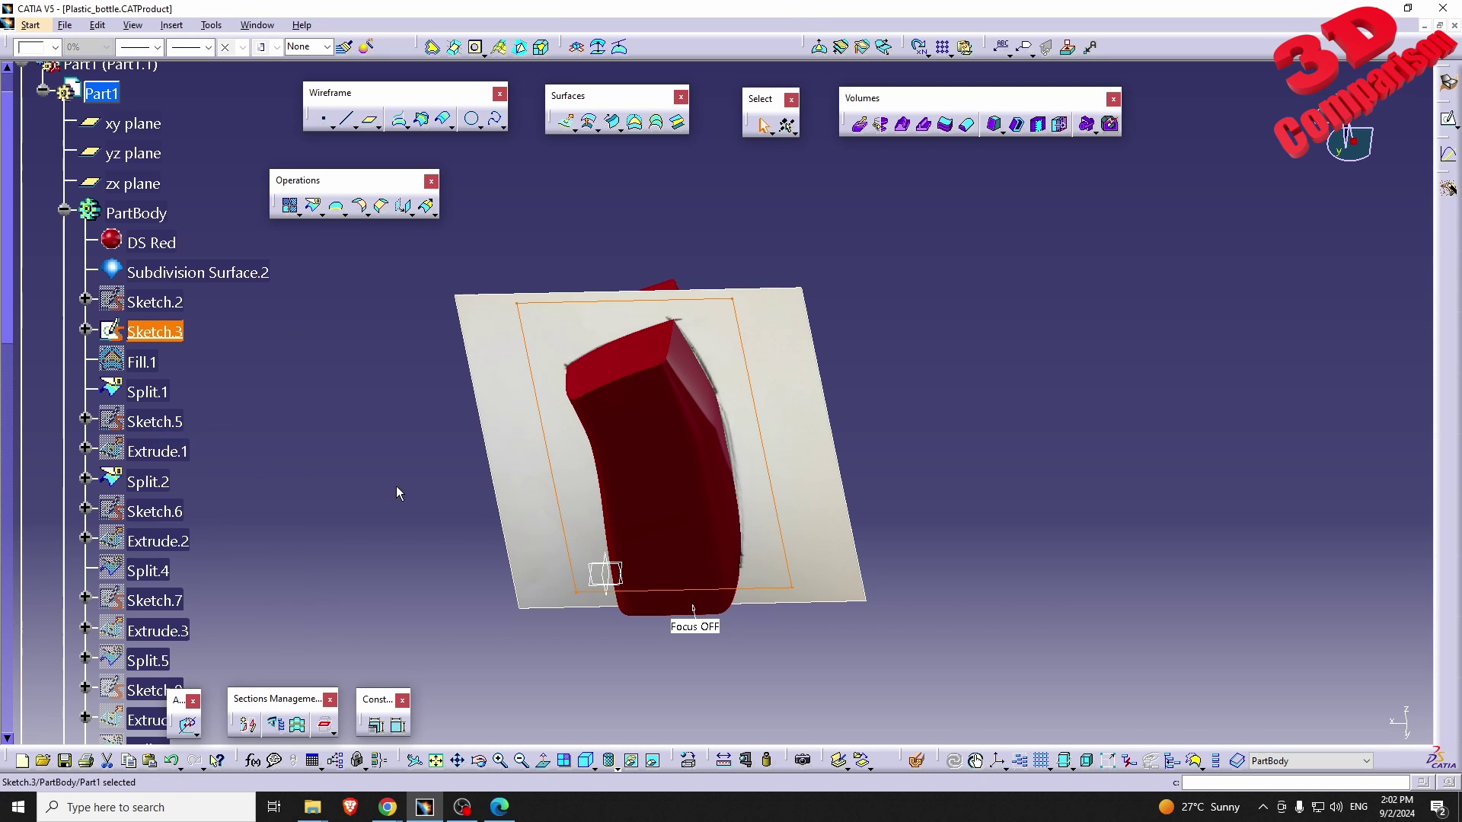
{"action": "right_click", "coordinate": [153, 302]}
{"action": "left_click", "coordinate": [190, 357]}
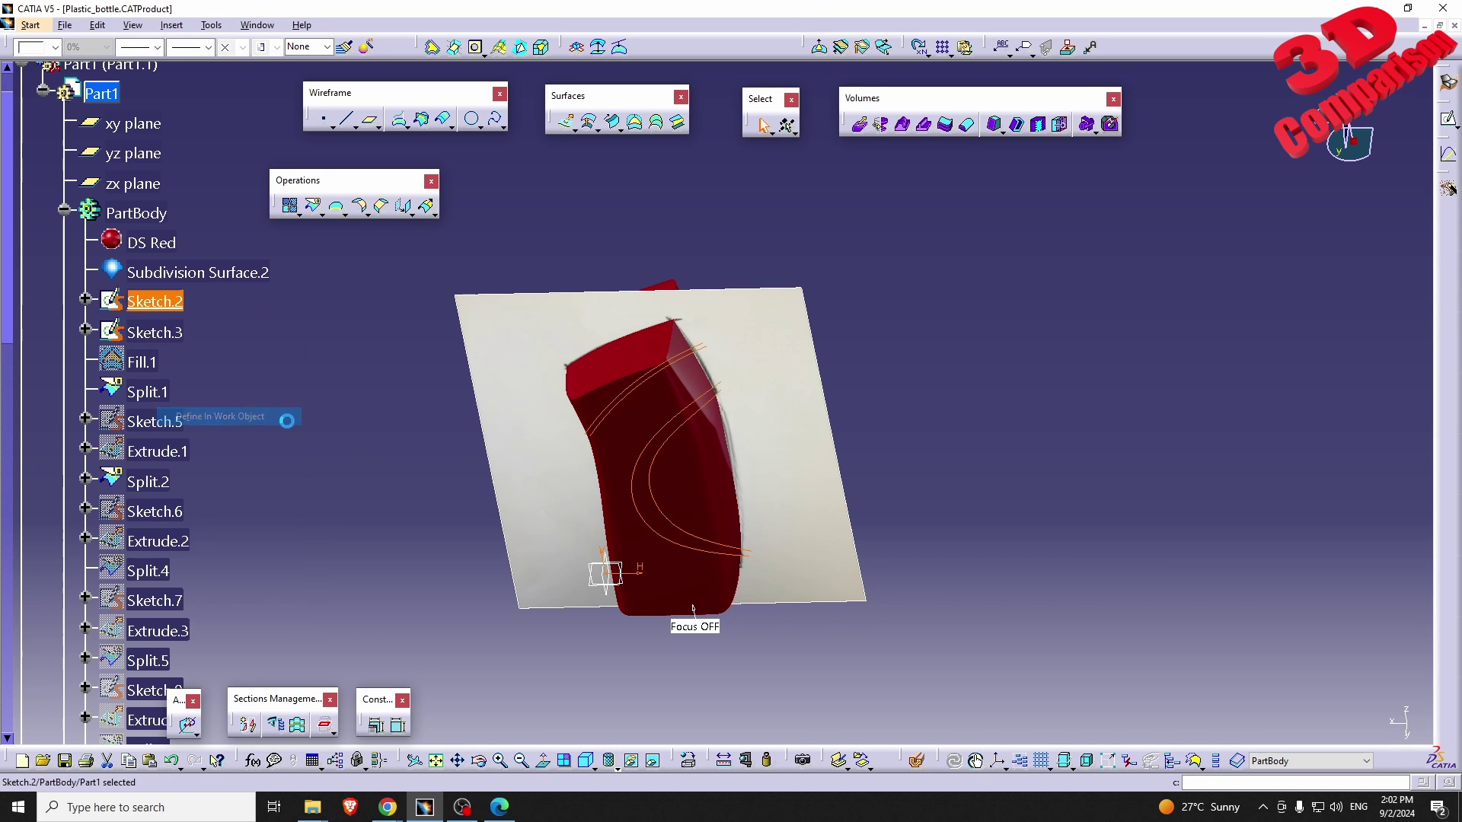
{"action": "mouse_move", "coordinate": [499, 498]}
{"action": "middle_mouse_down"}
{"action": "mouse_move", "coordinate": [601, 437]}
{"action": "mouse_move", "coordinate": [653, 482]}
{"action": "mouse_move", "coordinate": [737, 339]}
{"action": "mouse_move", "coordinate": [719, 376]}
{"action": "middle_mouse_up"}
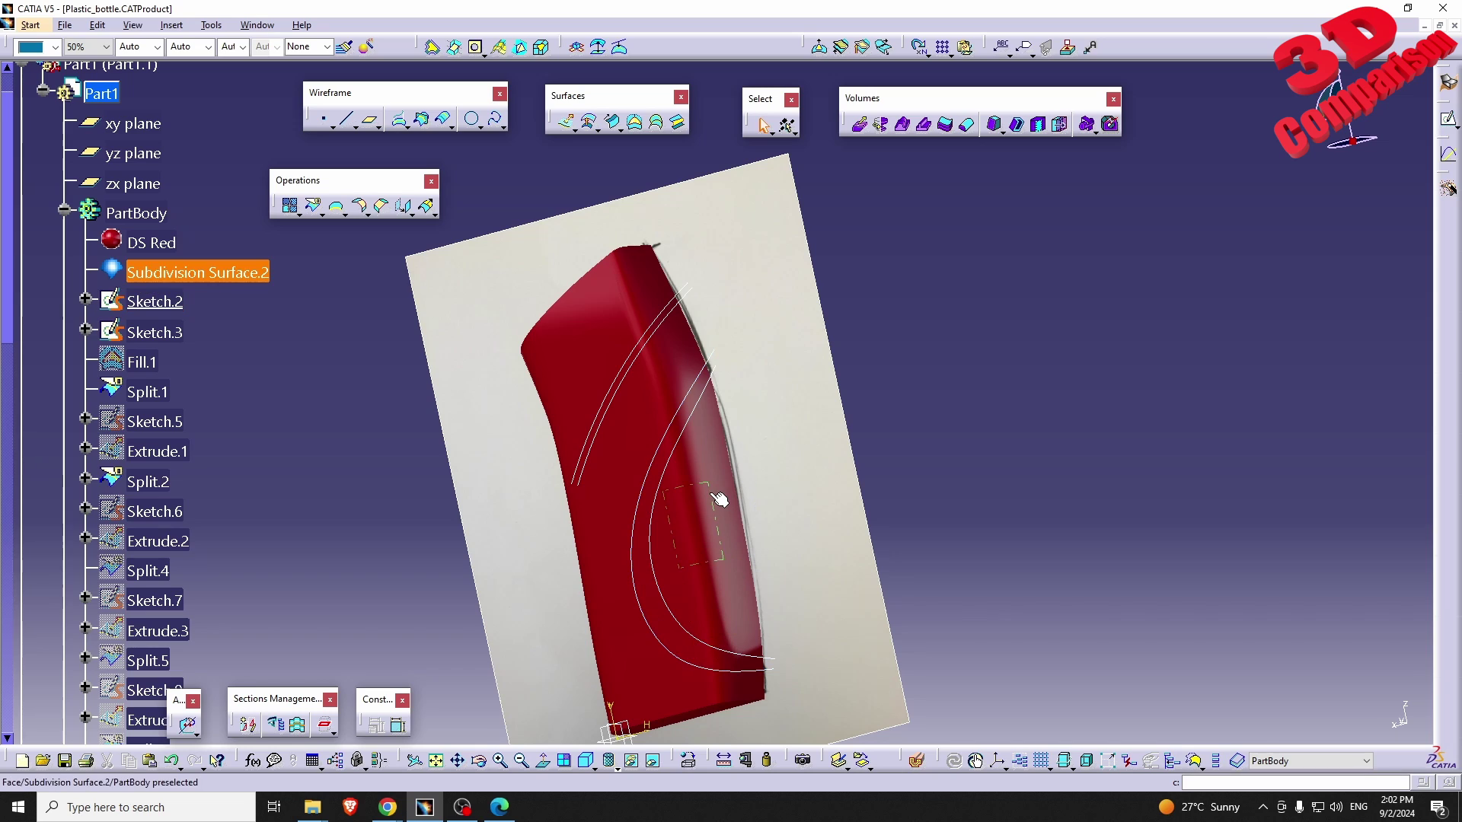
- Hide and reshow Subdivision Surface.2 to compare with the drawing, then hide Sketch.3
{"action": "right_click", "coordinate": [156, 273]}
{"action": "left_click", "coordinate": [199, 317]}
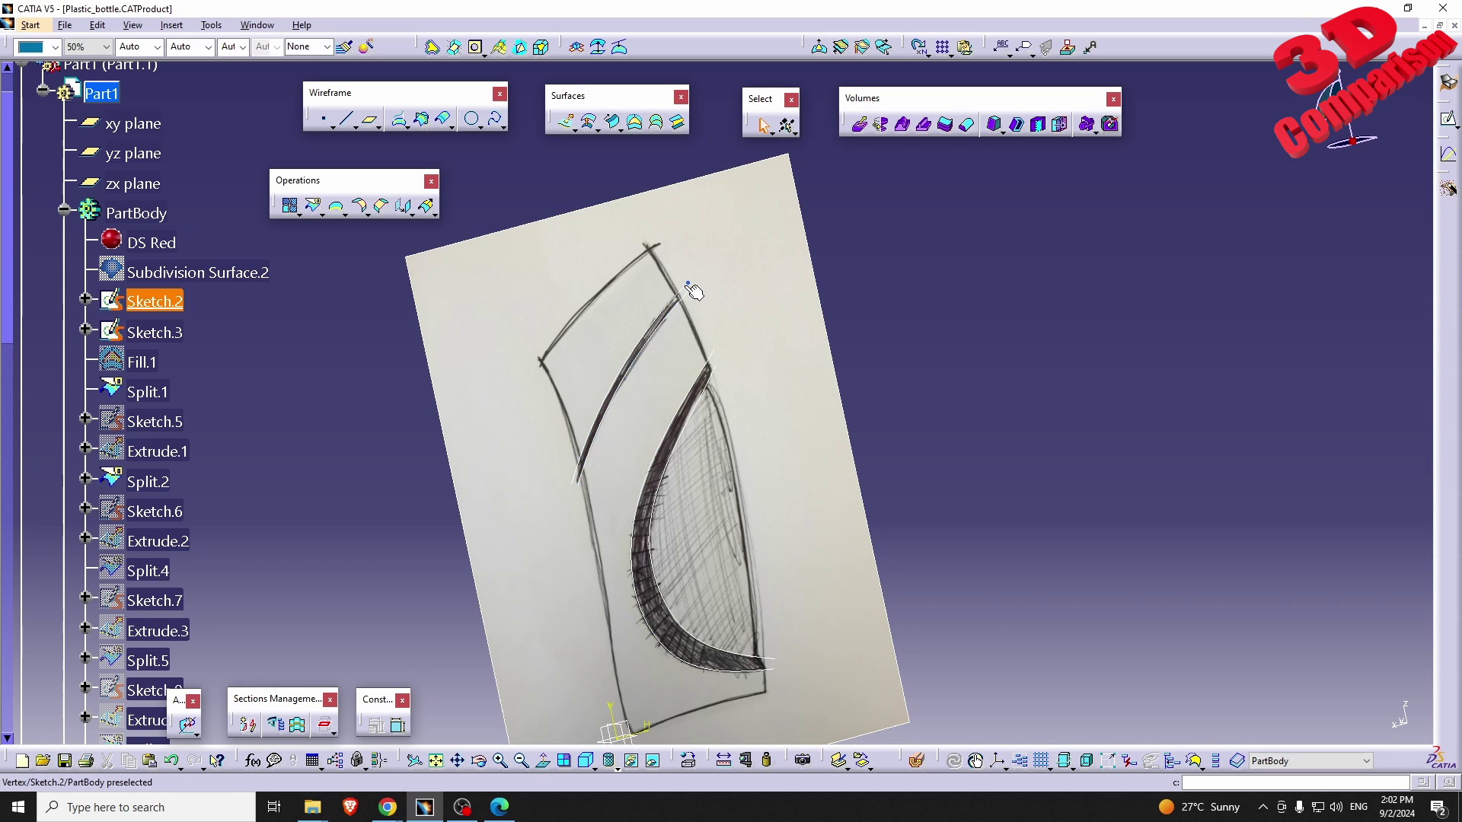
{"action": "right_click", "coordinate": [171, 273]}
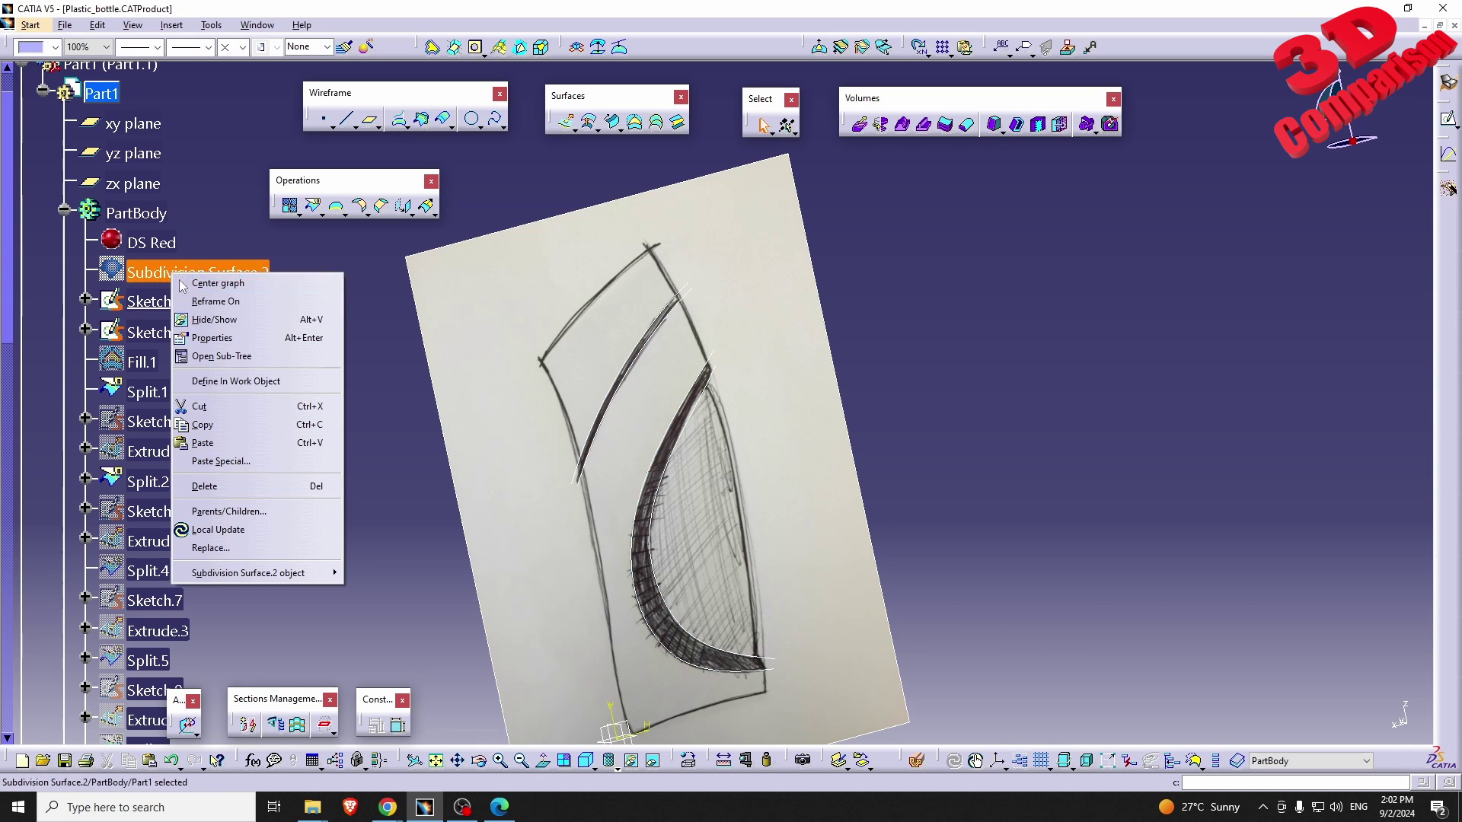
{"action": "left_click", "coordinate": [217, 318]}
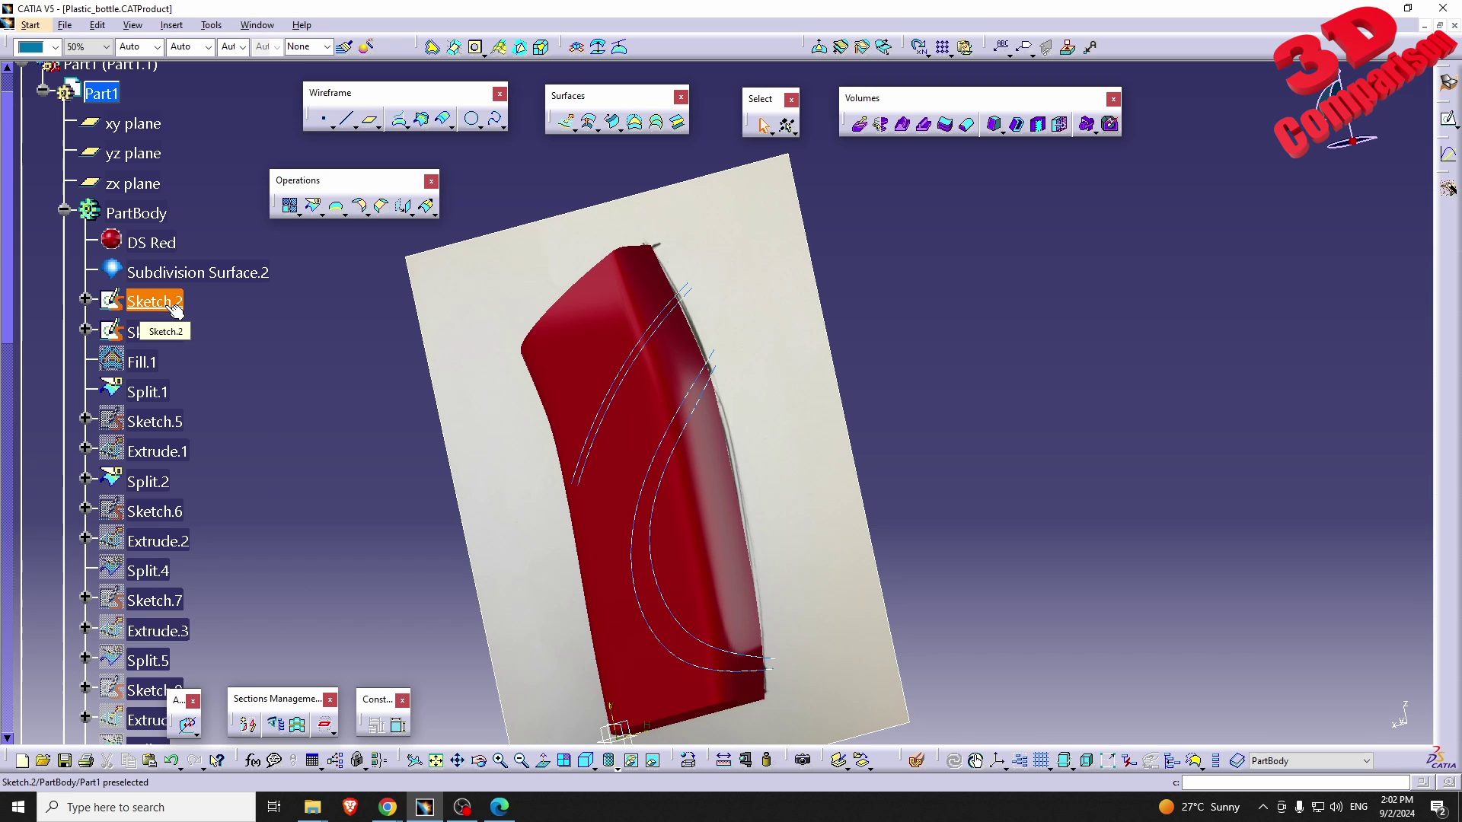
{"action": "right_click", "coordinate": [151, 340]}
{"action": "left_click", "coordinate": [206, 408]}
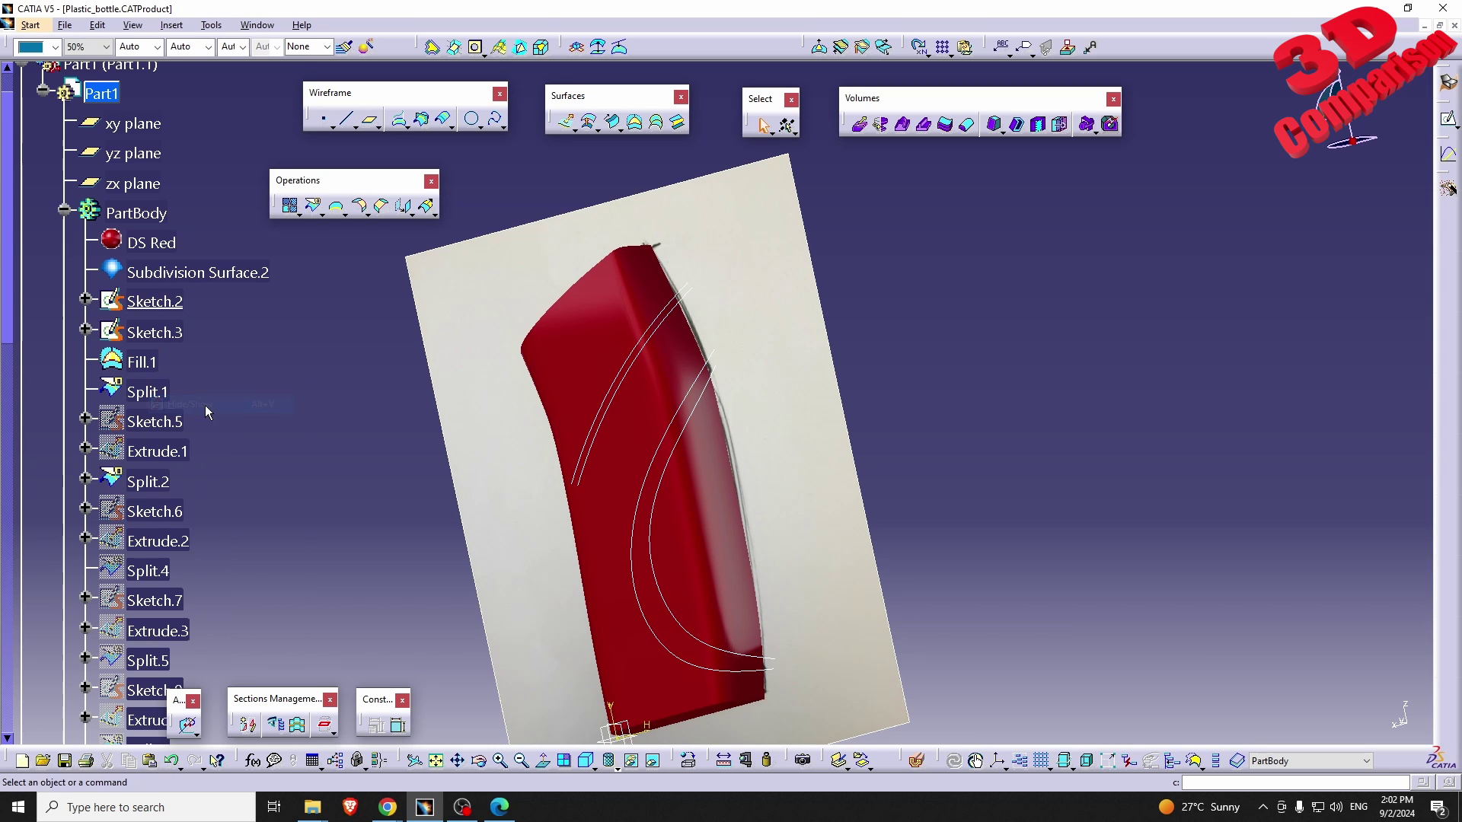
- Roll the work object back through Split.1 to Split.2, leaving only the top surface
{"action": "right_click", "coordinate": [150, 392]}
{"action": "left_click", "coordinate": [282, 498]}
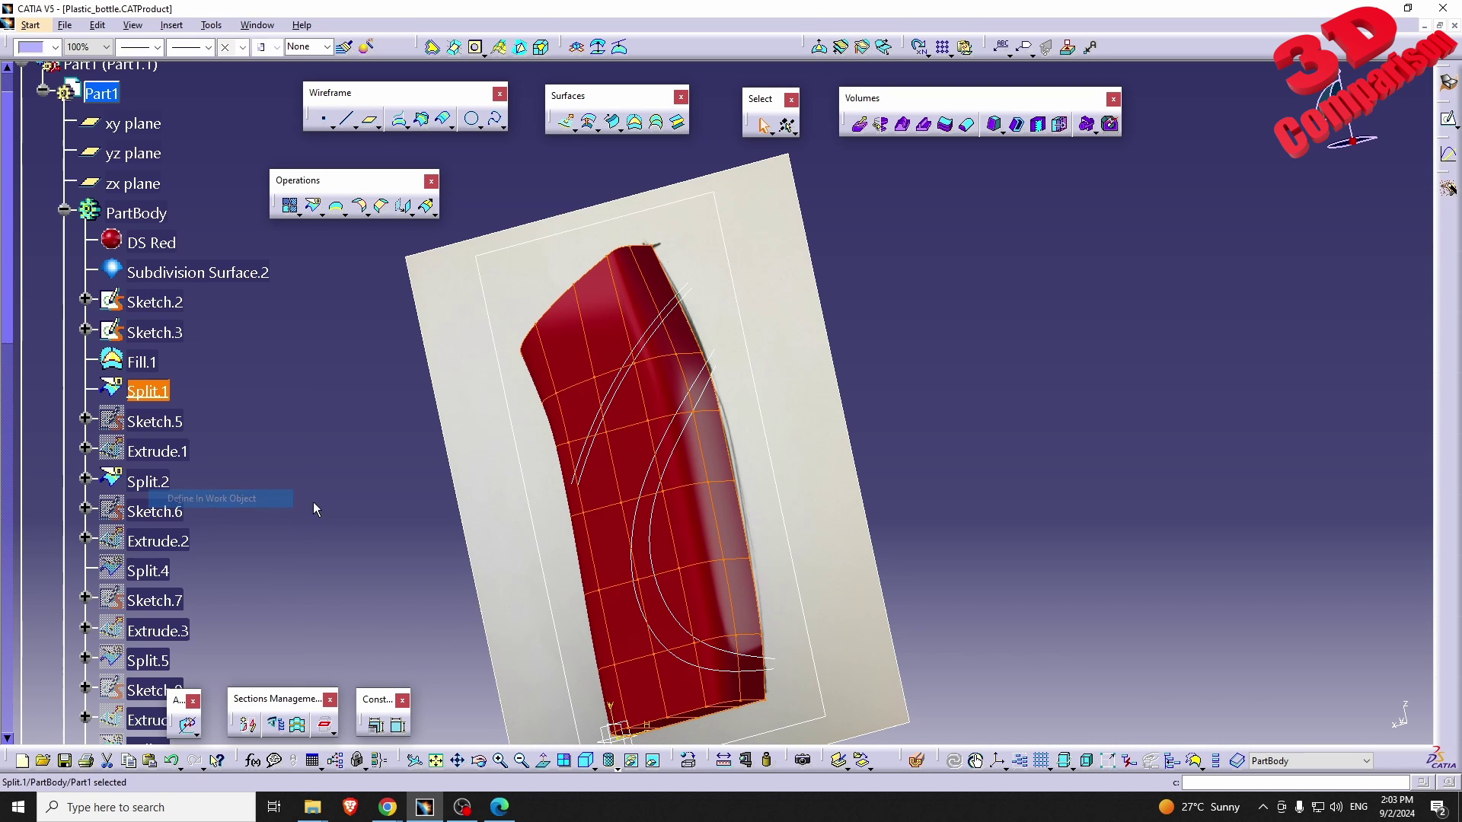
{"action": "middle_click_drag", "start_coordinate": [982, 365], "coordinate": [656, 429]}
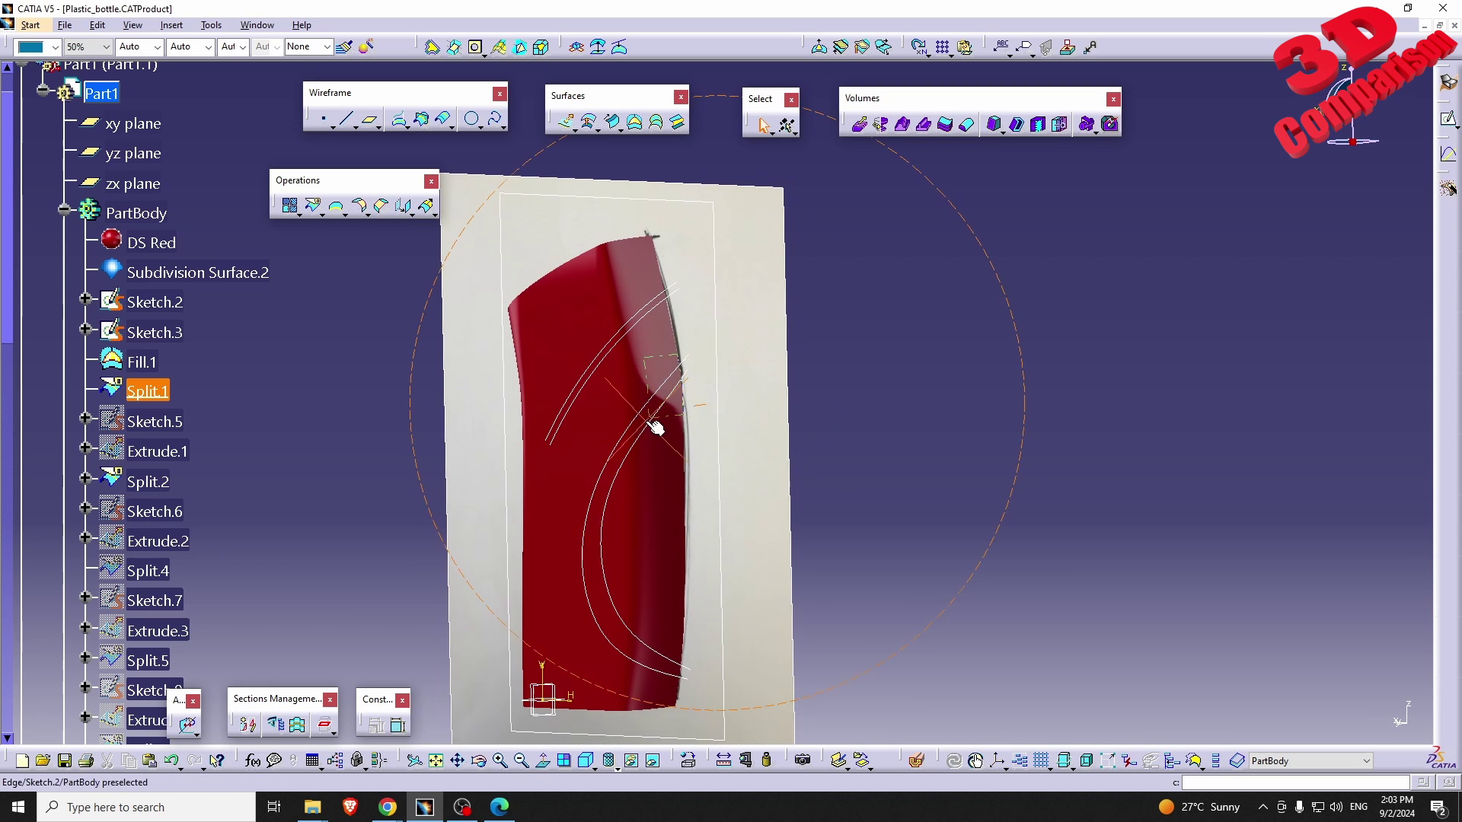
{"action": "right_click", "coordinate": [148, 482]}
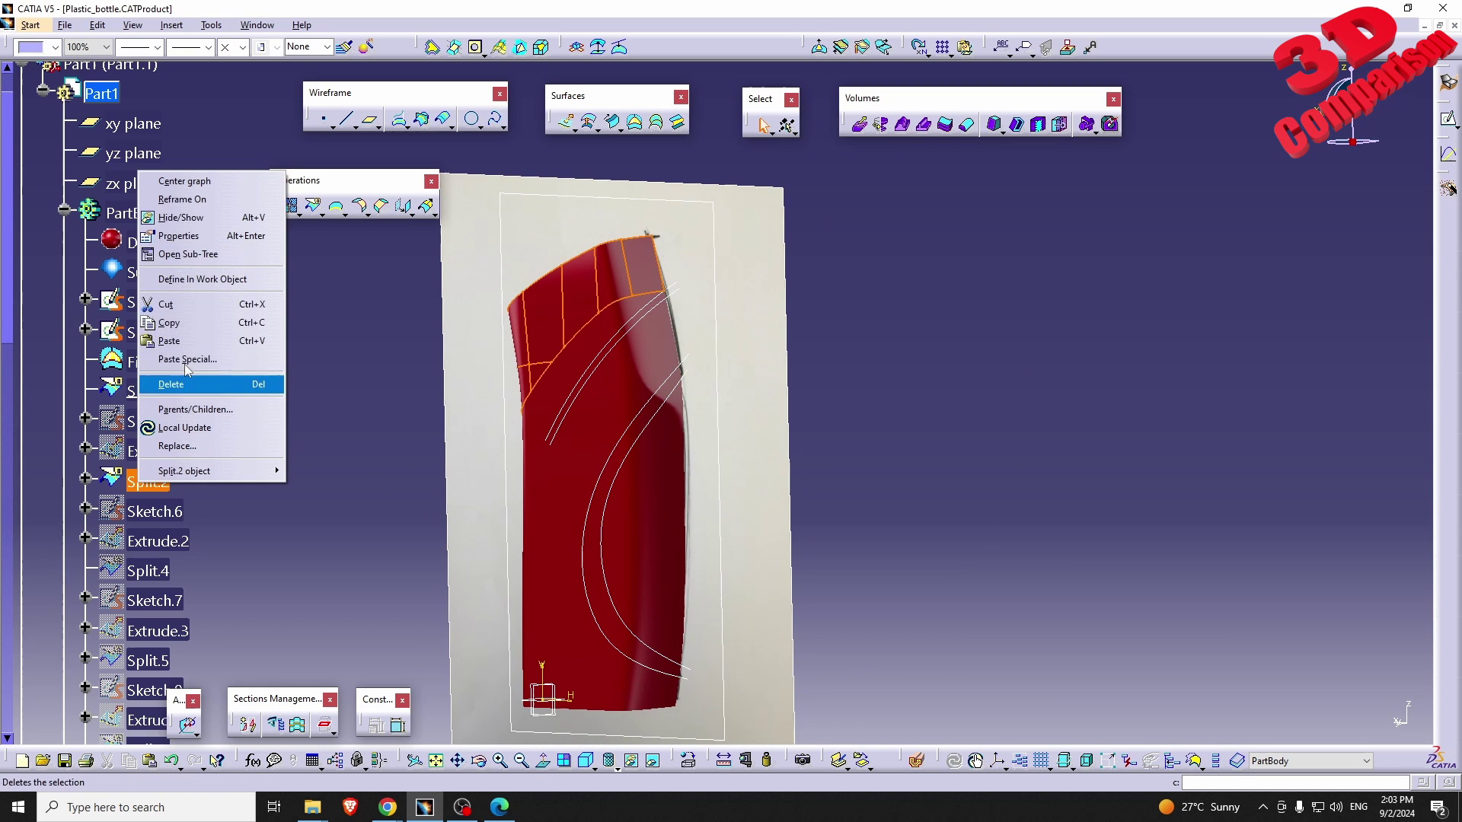
{"action": "left_click", "coordinate": [195, 280]}
{"action": "mouse_move", "coordinate": [711, 434]}
{"action": "middle_mouse_down"}
{"action": "mouse_move", "coordinate": [669, 512]}
{"action": "mouse_move", "coordinate": [708, 480]}
{"action": "mouse_move", "coordinate": [718, 437]}
{"action": "middle_mouse_up"}
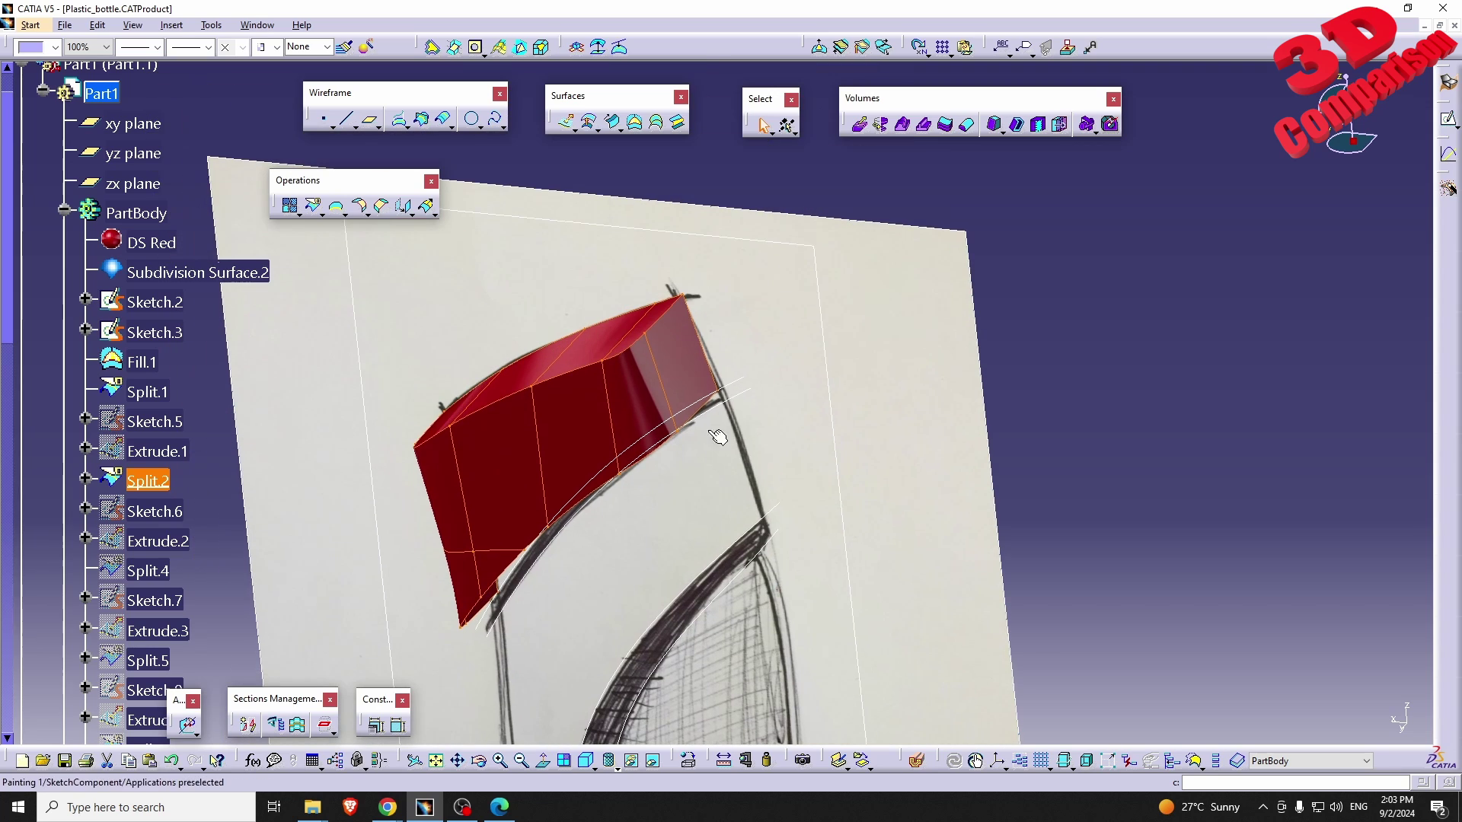
{"action": "left_click", "coordinate": [740, 390]}
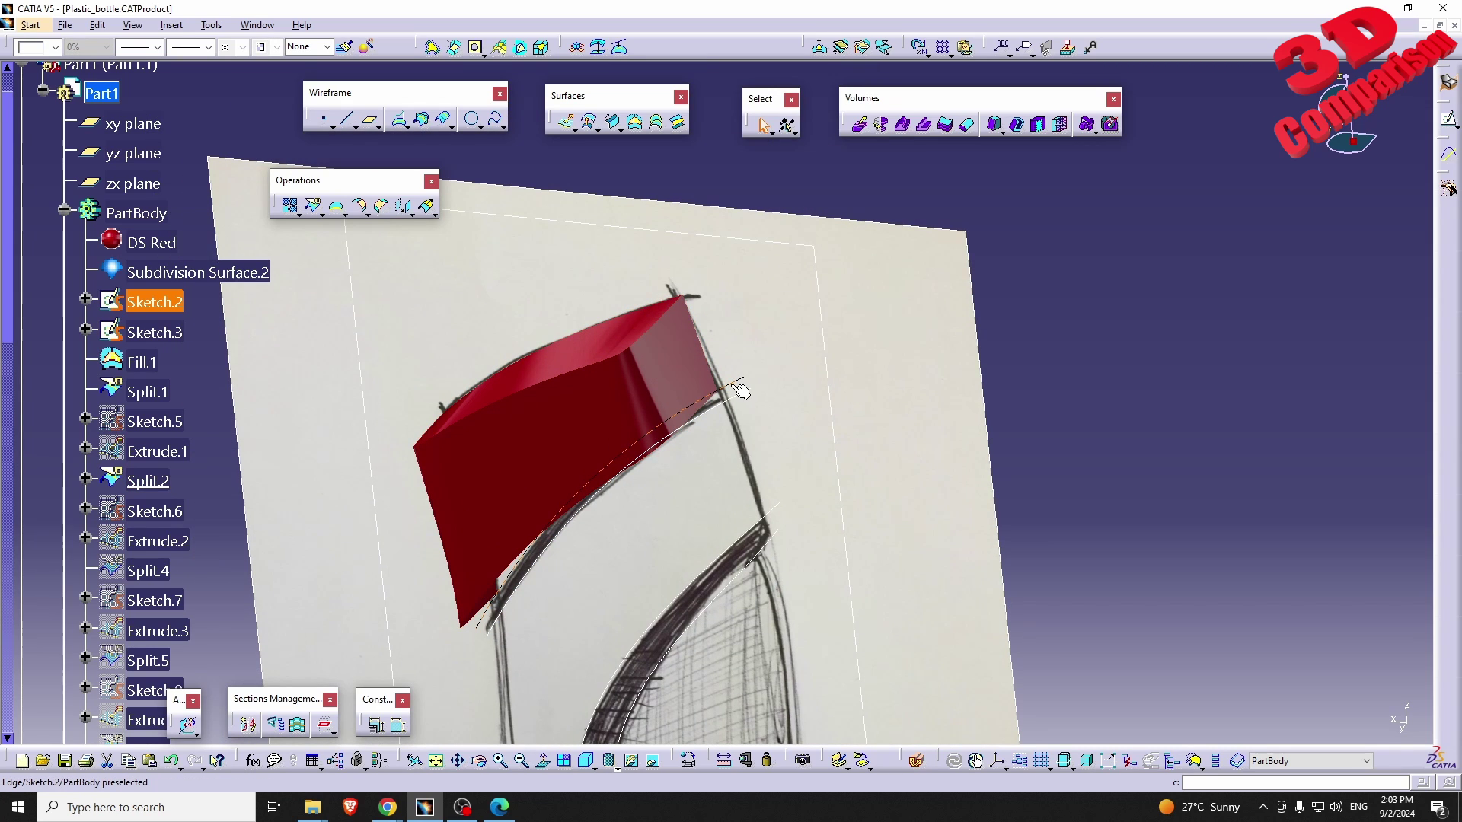
- Check the Split.2 definition, confirm it, and show the Extrude.1 cutting surface
{"action": "double_click", "coordinate": [146, 482]}
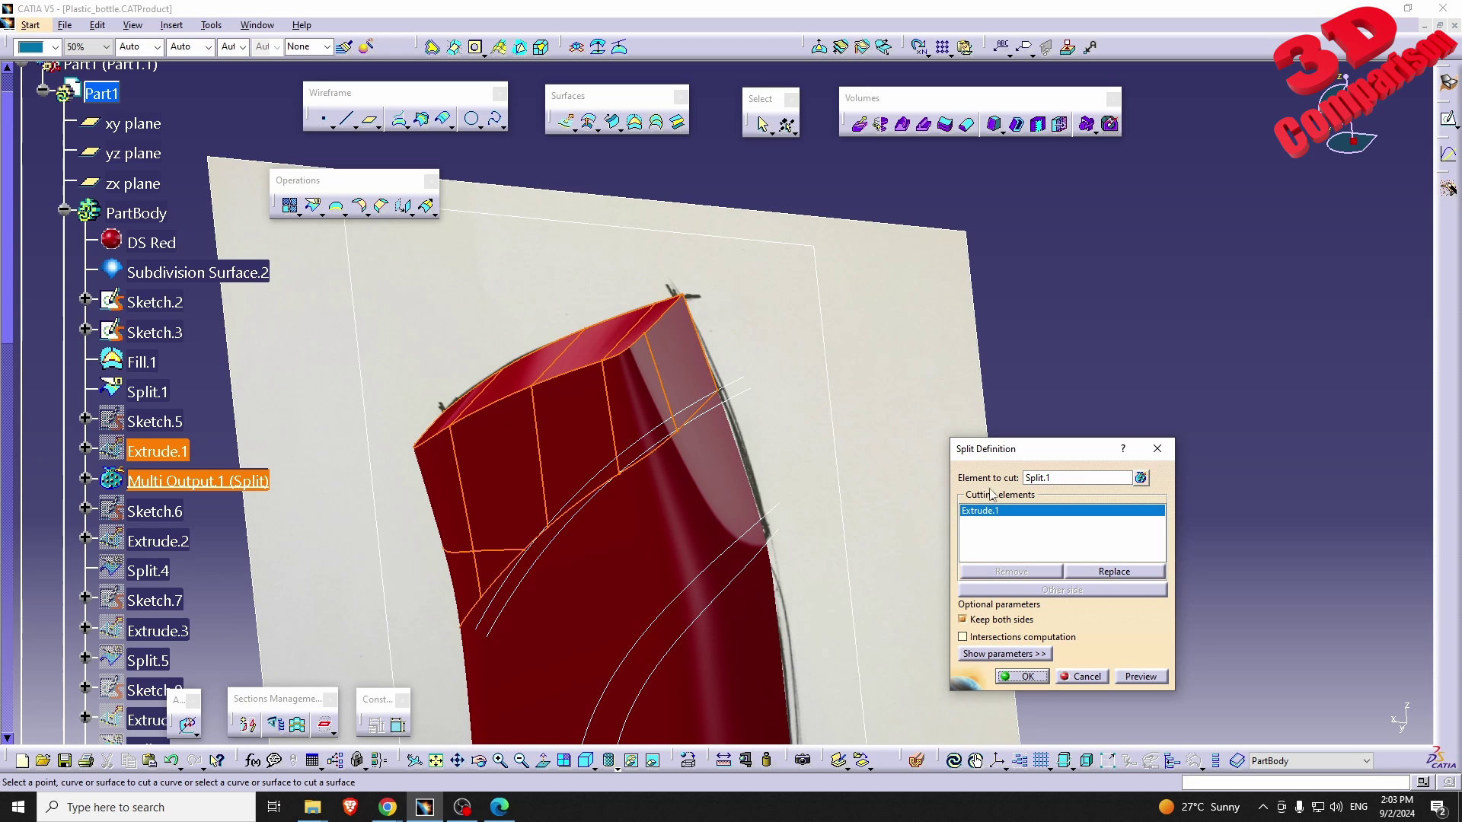
{"action": "left_click", "coordinate": [1159, 449]}
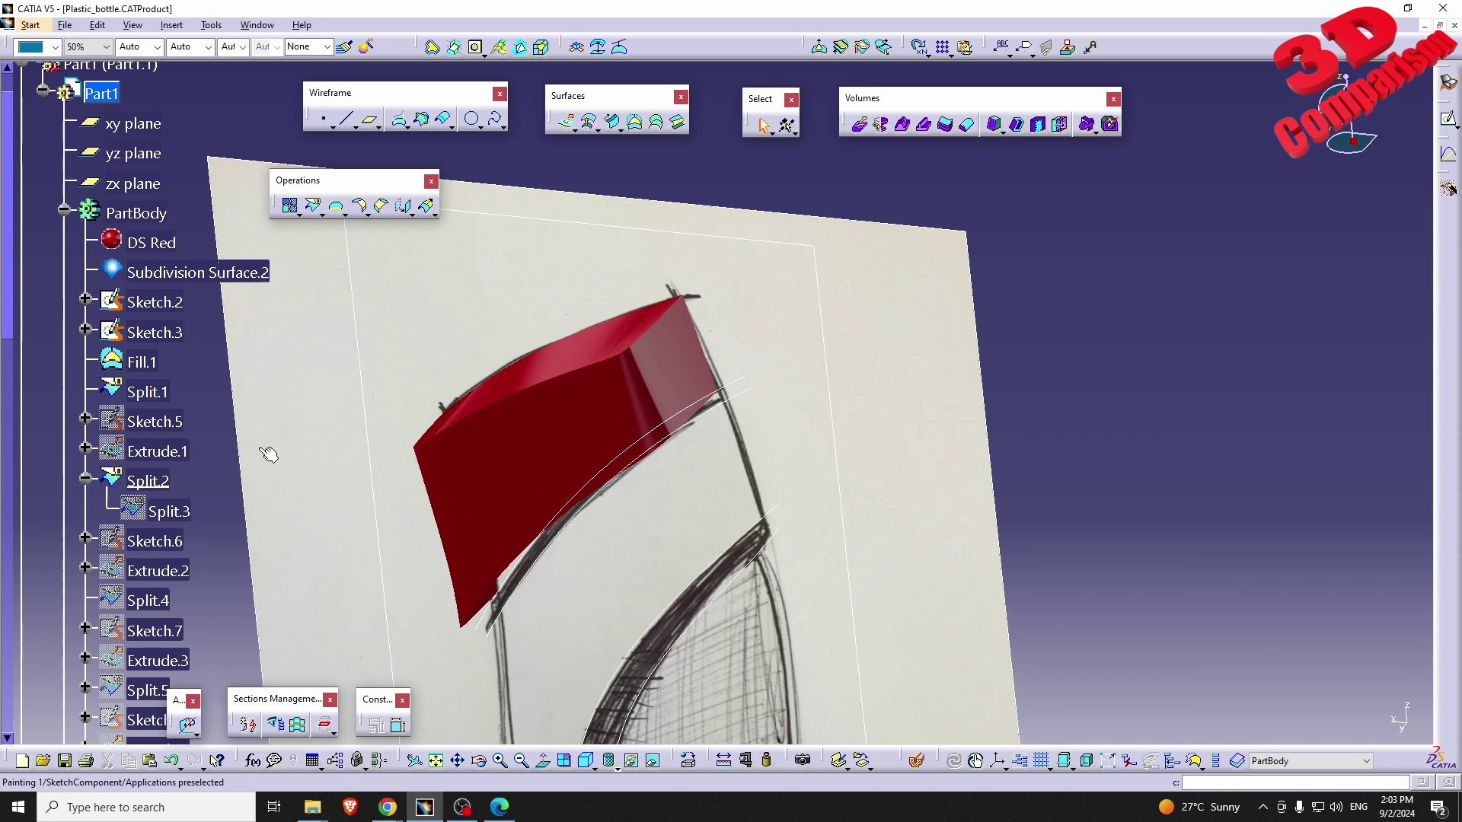
{"action": "right_click", "coordinate": [174, 451]}
{"action": "left_click", "coordinate": [209, 500]}
{"action": "mouse_move", "coordinate": [600, 607]}
{"action": "middle_mouse_down"}
{"action": "mouse_move", "coordinate": [711, 466]}
{"action": "mouse_move", "coordinate": [881, 459]}
{"action": "mouse_move", "coordinate": [888, 571]}
{"action": "mouse_move", "coordinate": [849, 515]}
{"action": "middle_mouse_up"}
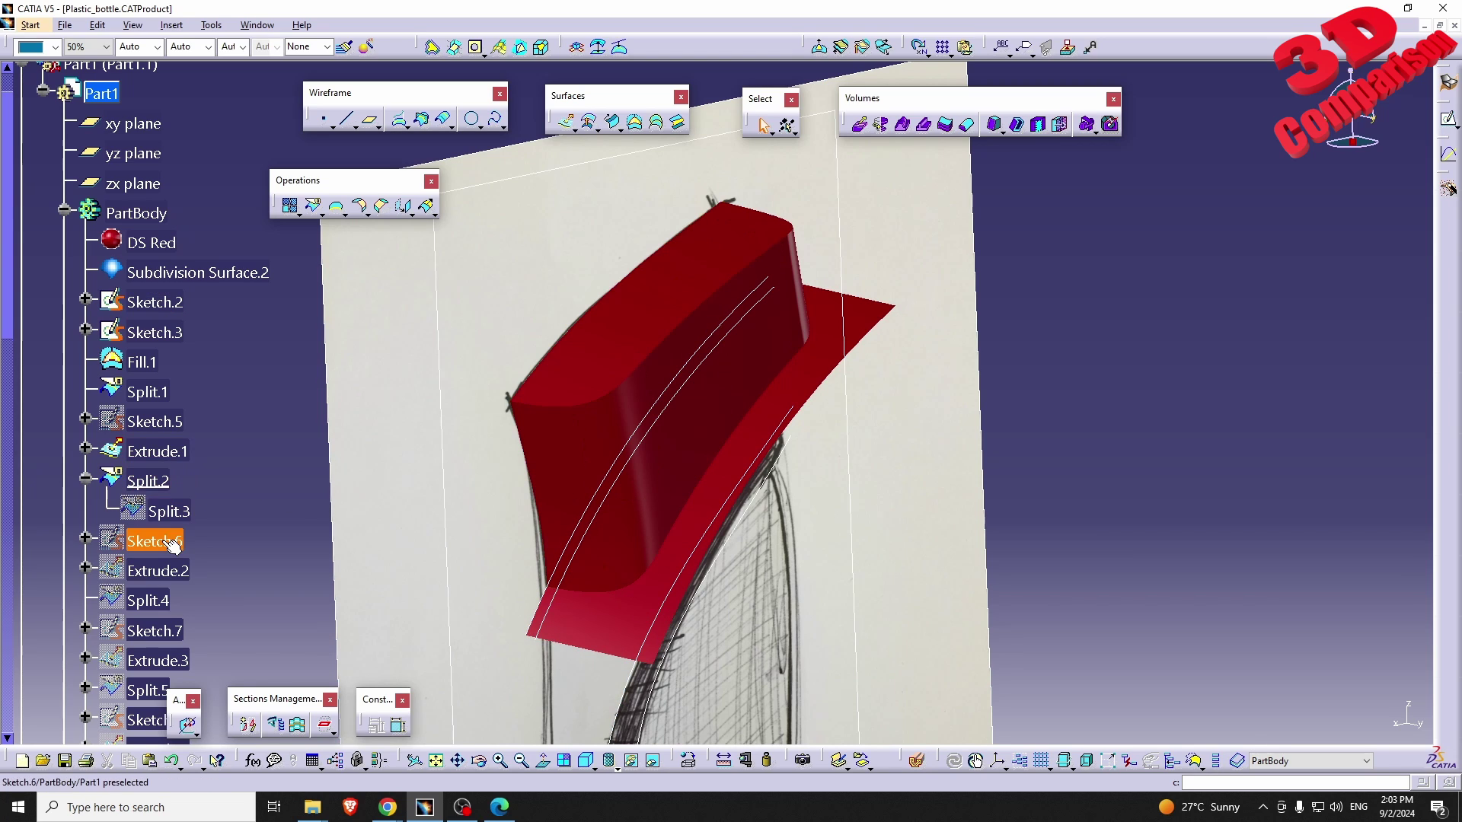
- Toggle the Split.2 top surface hidden and back to visible
{"action": "right_click", "coordinate": [145, 480]}
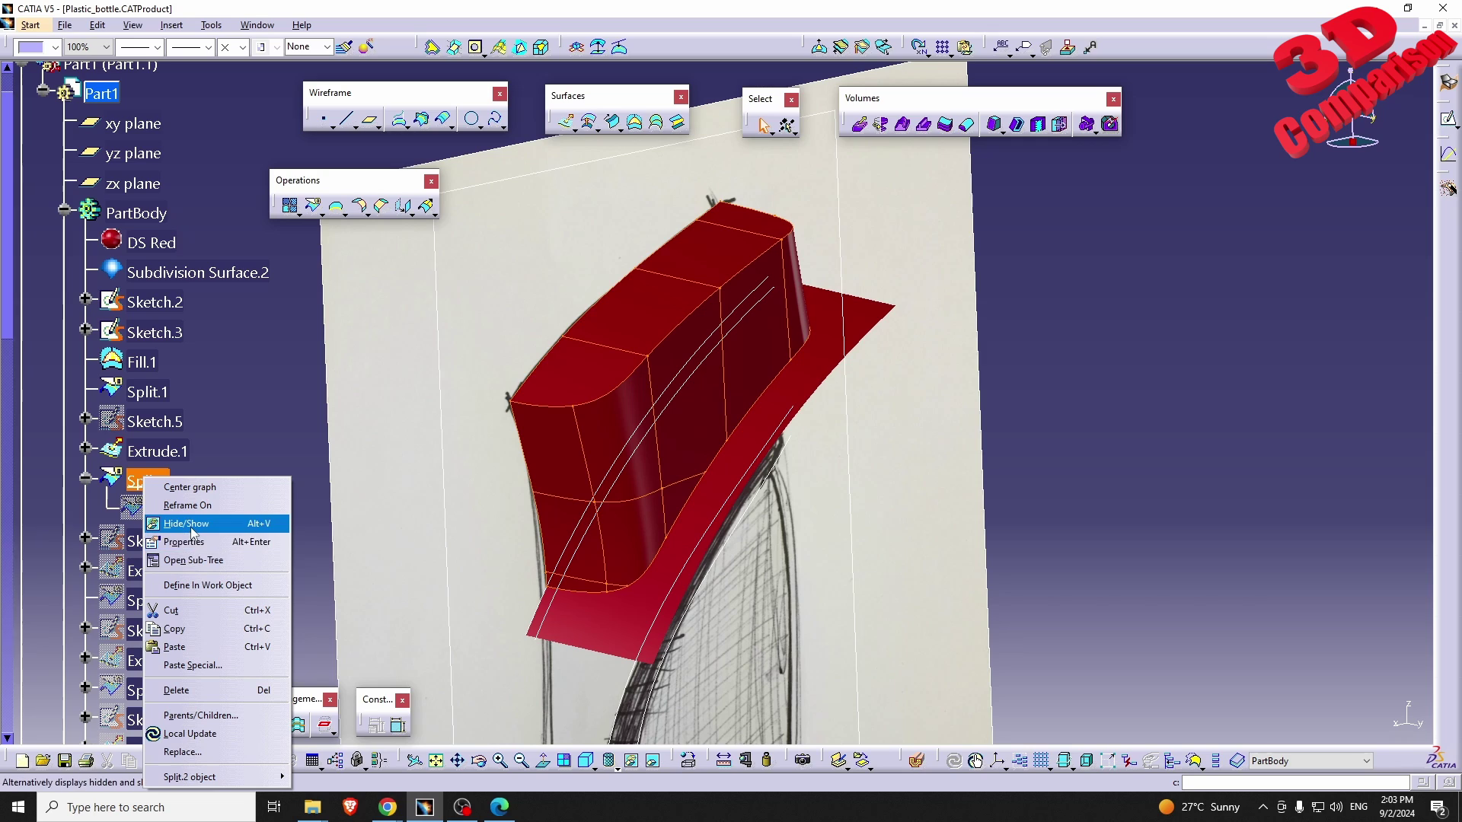
{"action": "left_click", "coordinate": [187, 523]}
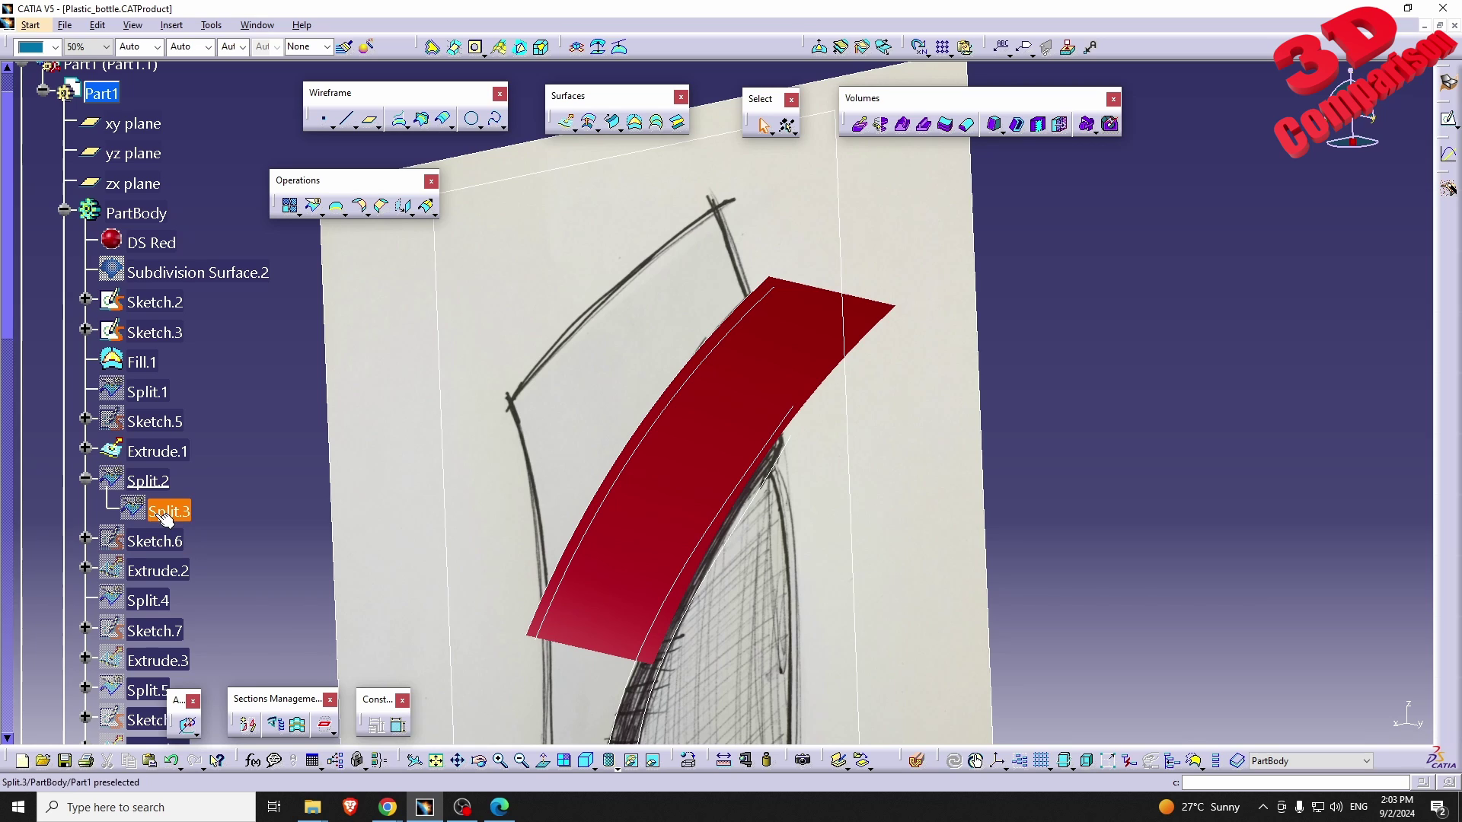
{"action": "right_click", "coordinate": [152, 480]}
{"action": "left_click", "coordinate": [220, 523]}
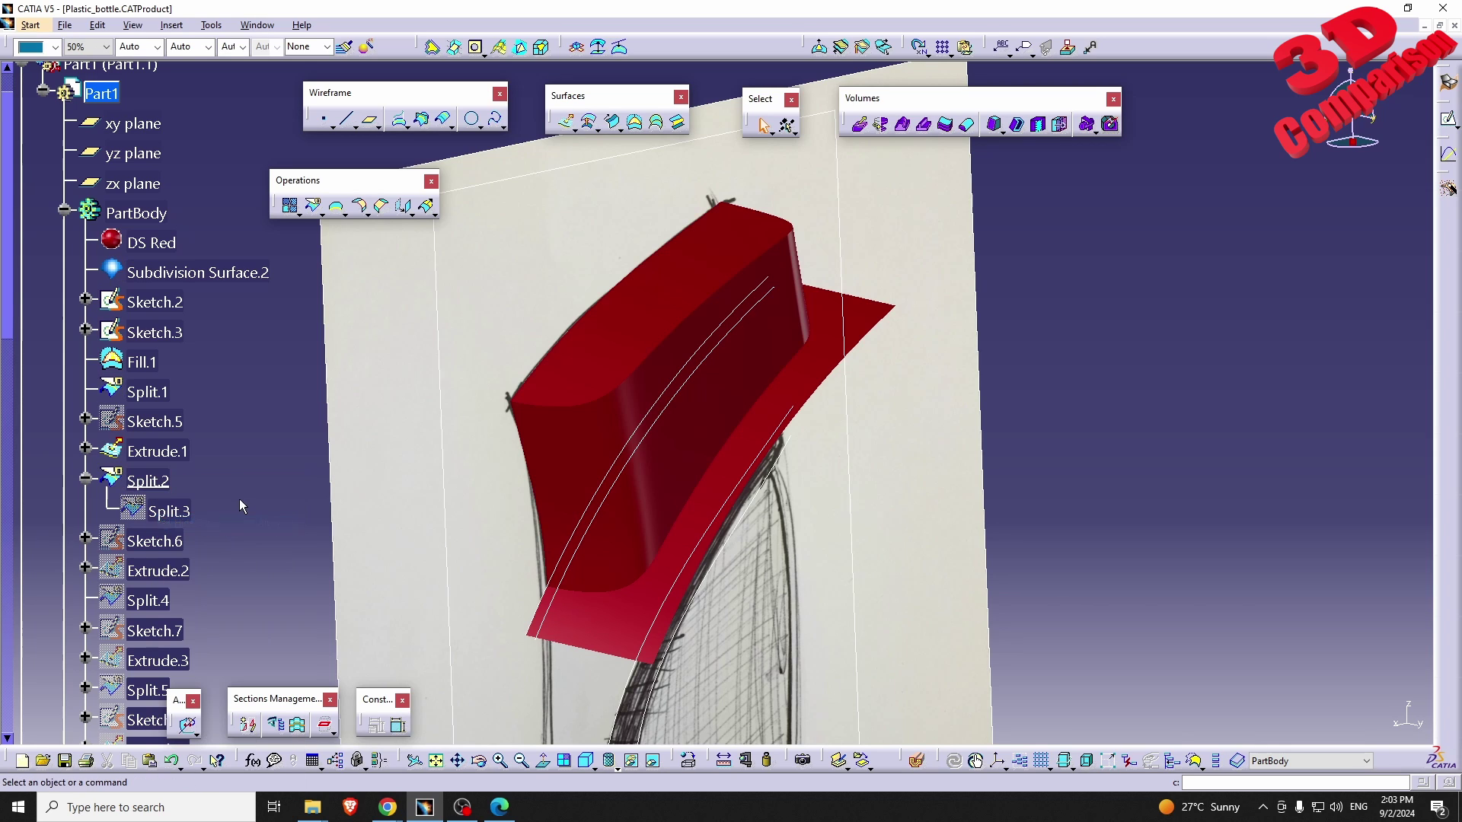
{"action": "middle_click_drag", "start_coordinate": [490, 561], "coordinate": [532, 407]}
{"action": "scroll", "coordinate": [152, 495], "scroll_direction": "down", "scroll_amount": 3}
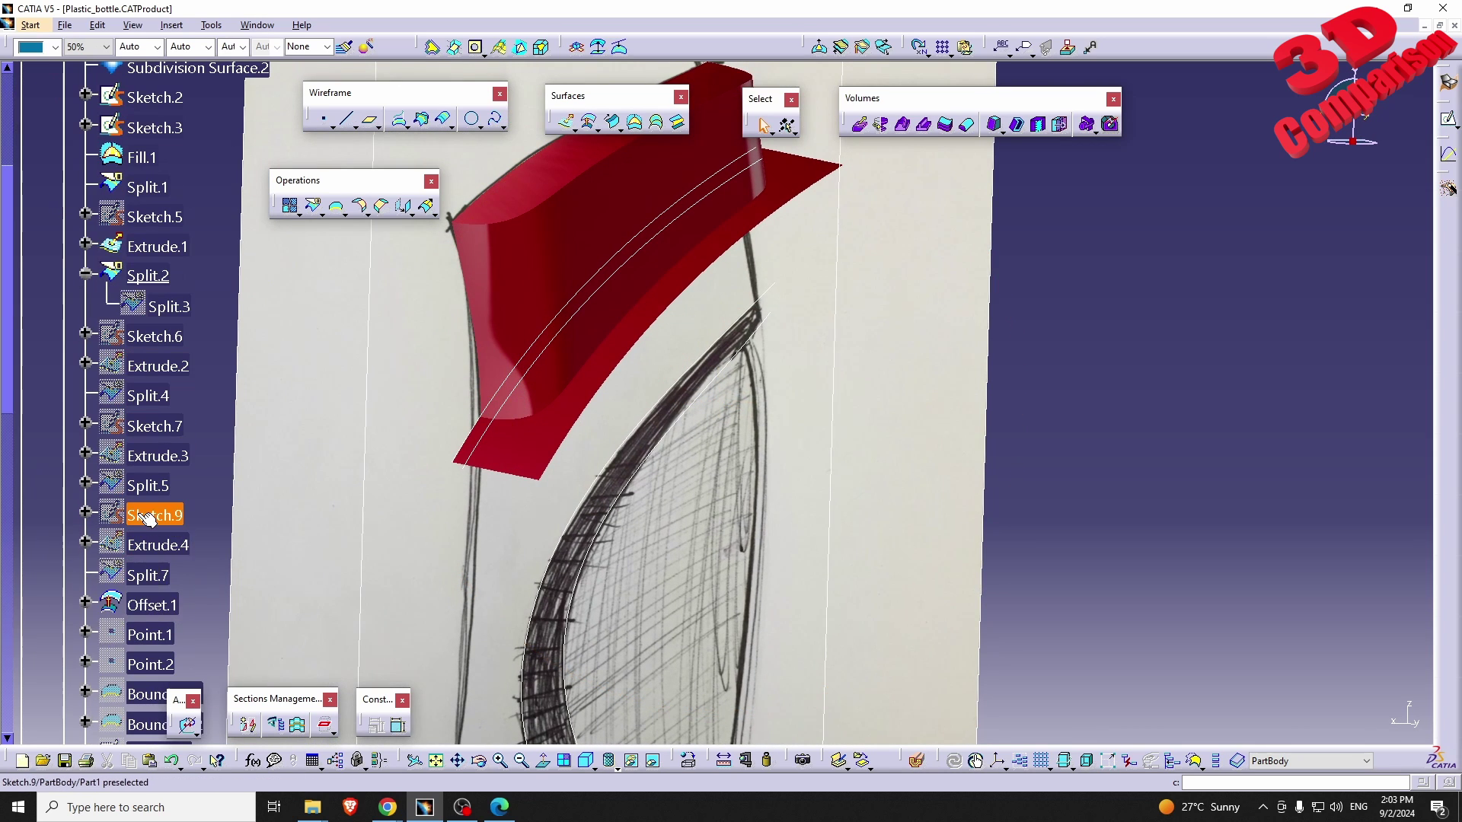
- Define Offset.1, then Boundary.1, then Boundary.2 as the work object in turn
{"action": "left_click", "coordinate": [152, 605]}
{"action": "right_click", "coordinate": [152, 601]}
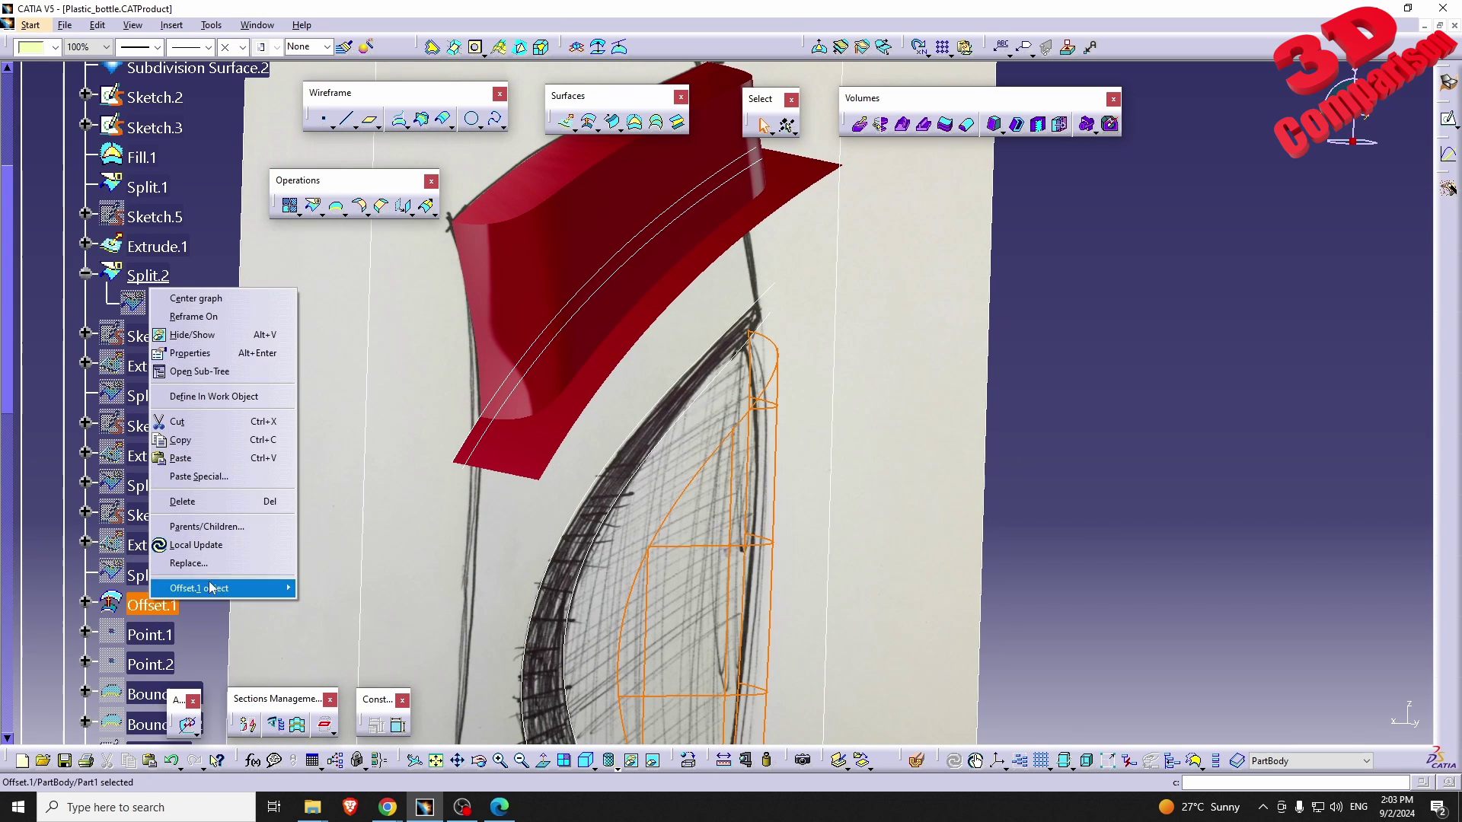
{"action": "left_click", "coordinate": [224, 397]}
{"action": "middle_click_drag", "start_coordinate": [261, 408], "coordinate": [505, 479]}
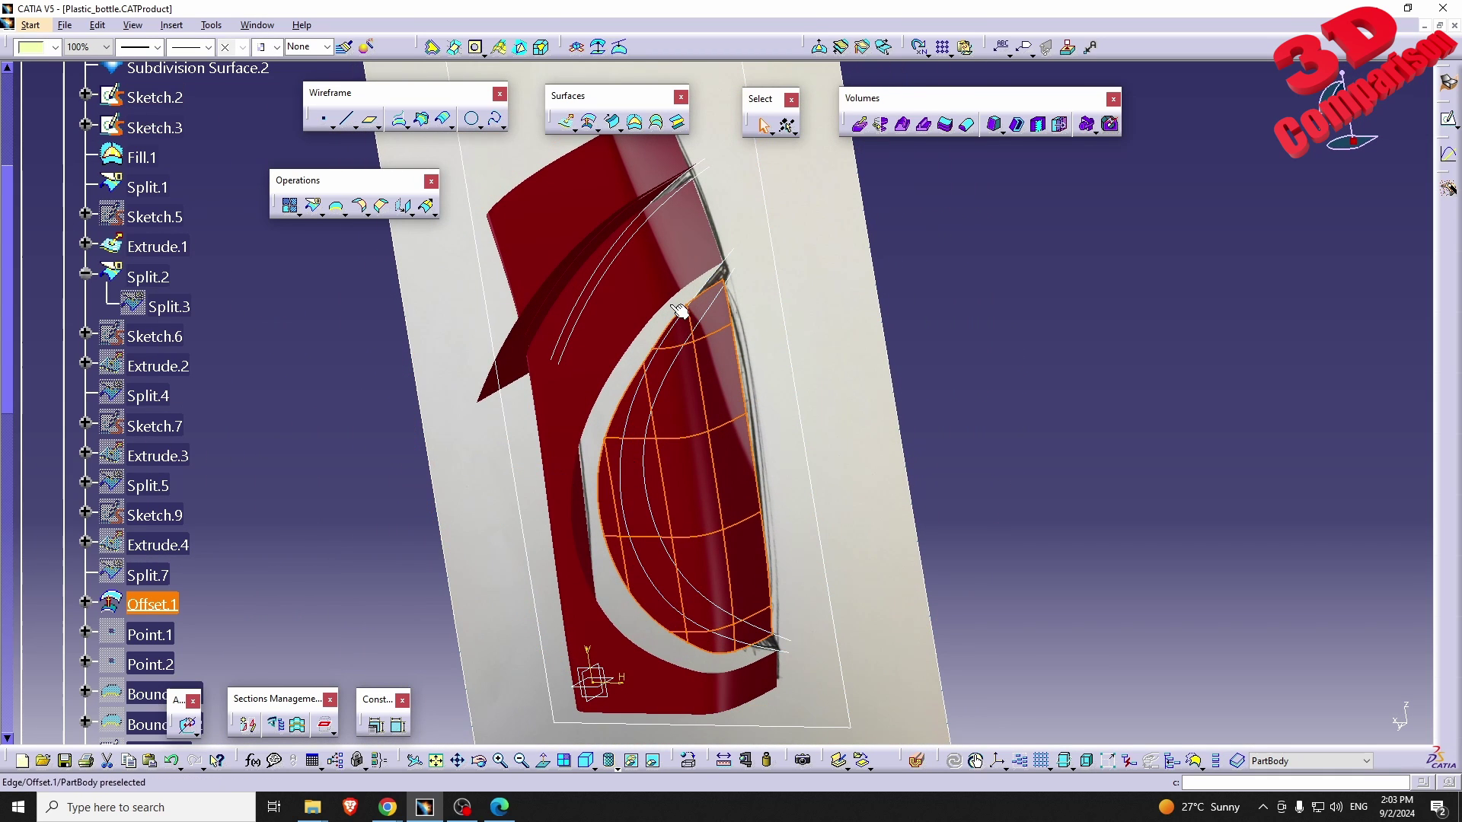
{"action": "scroll", "coordinate": [275, 559], "scroll_direction": "down", "scroll_amount": 2}
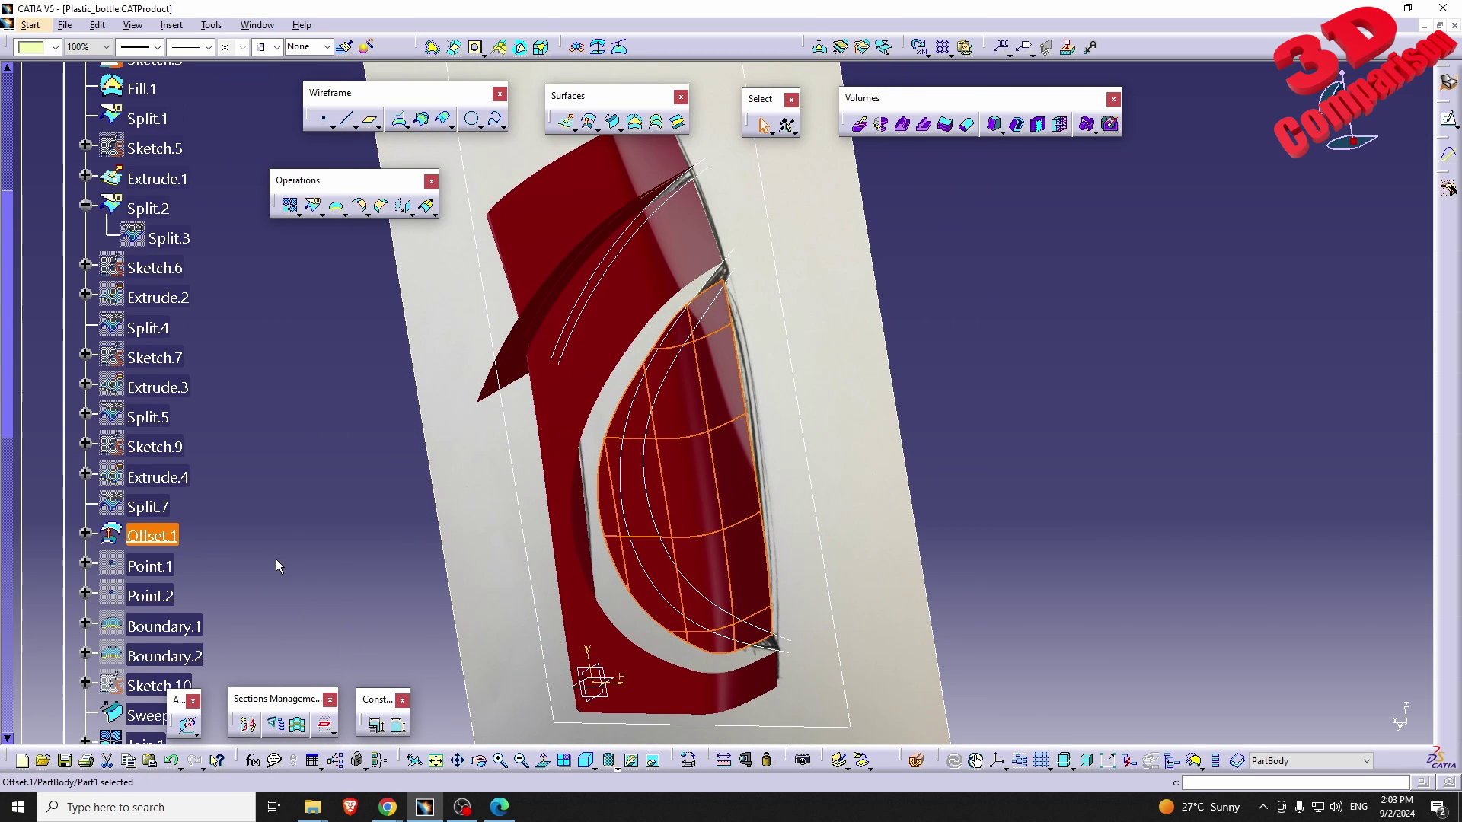
{"action": "right_click", "coordinate": [174, 627]}
{"action": "left_click", "coordinate": [236, 424]}
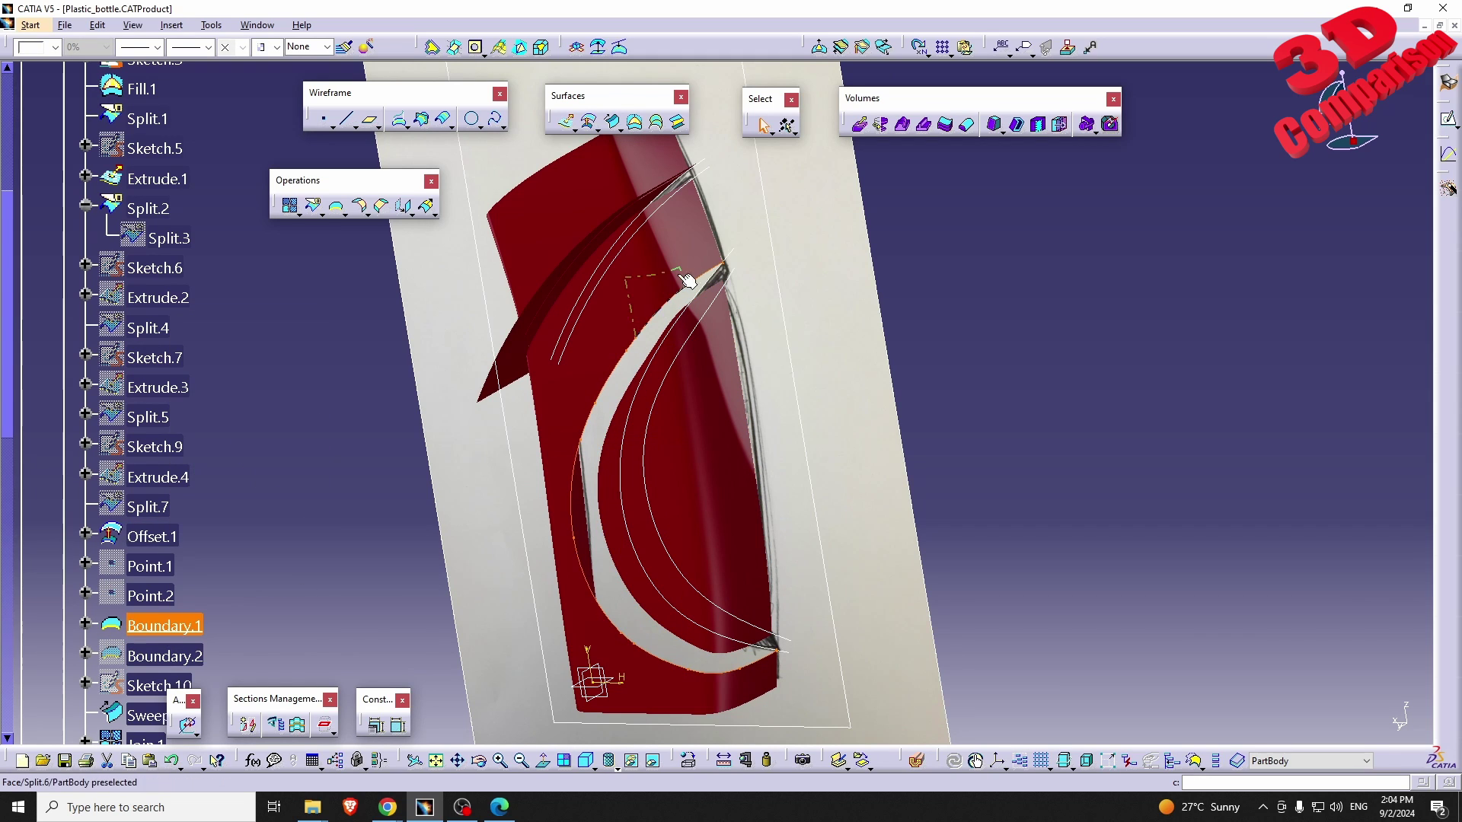
{"action": "right_click", "coordinate": [169, 657]}
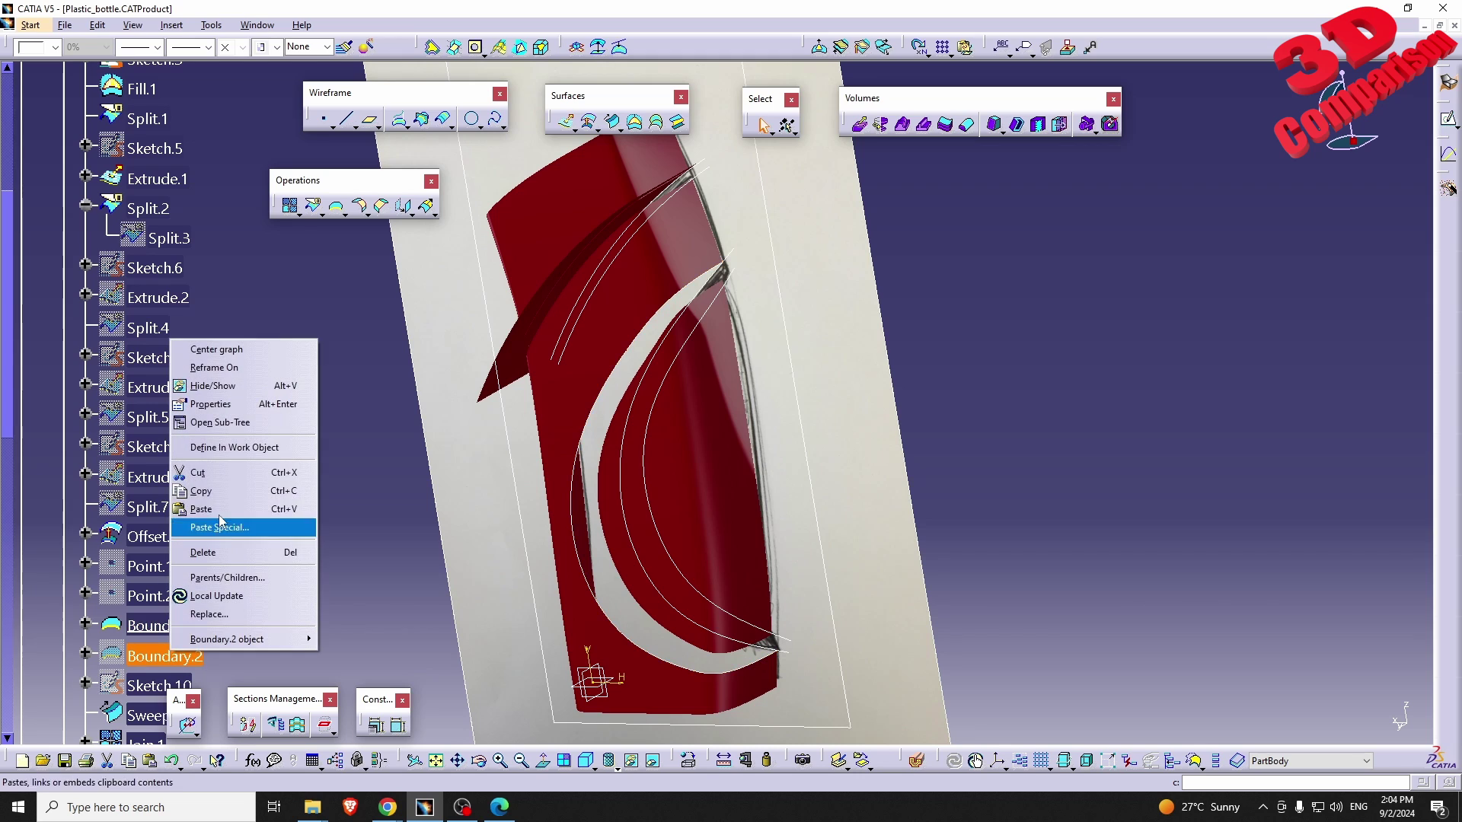
{"action": "left_click", "coordinate": [230, 447]}
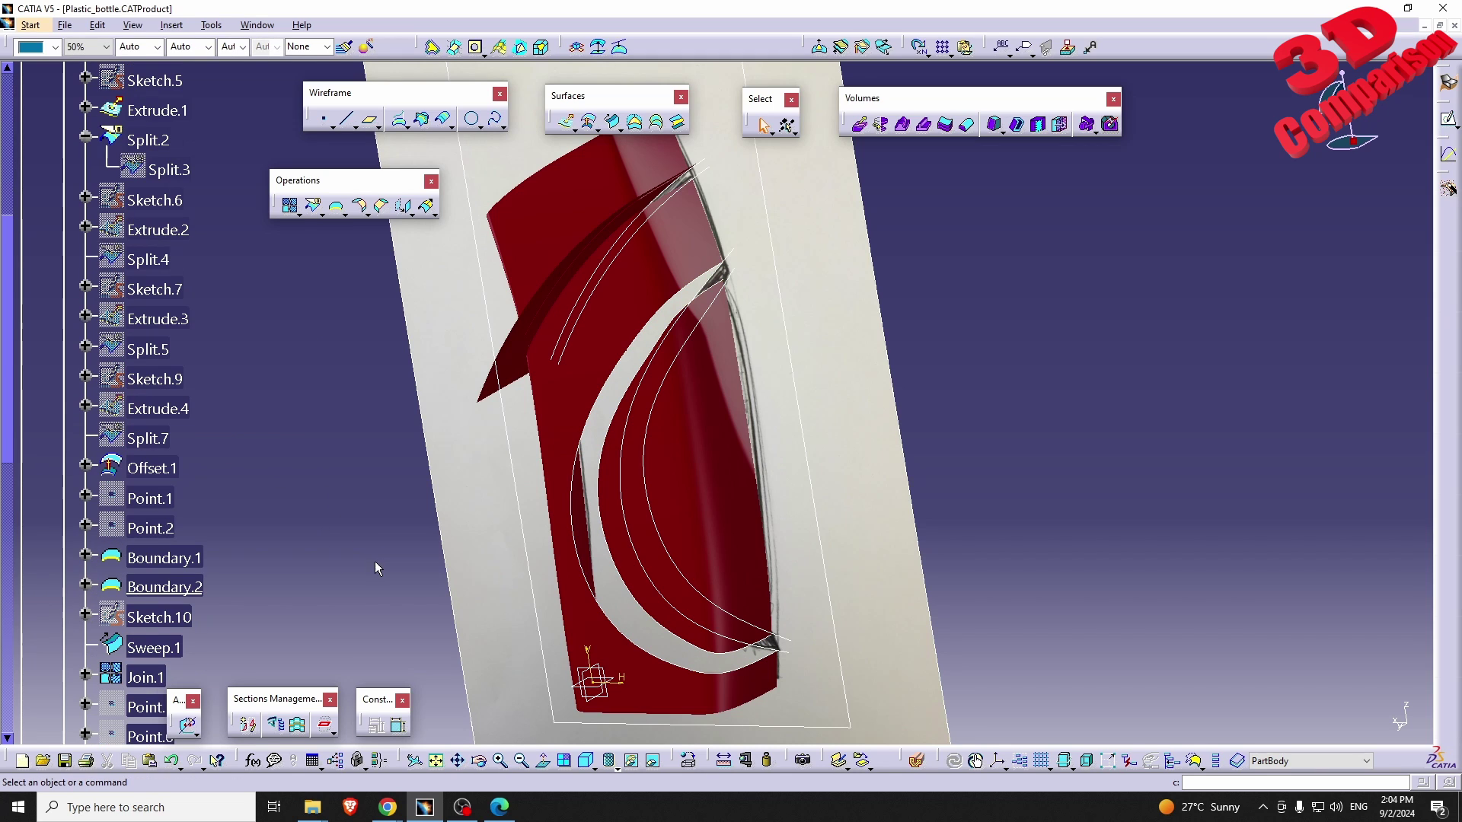
- Inspect Sweep.1's definition (Sketch.10 along Boundary.1 and Boundary.2), then close it unchanged
{"action": "double_click", "coordinate": [156, 647]}
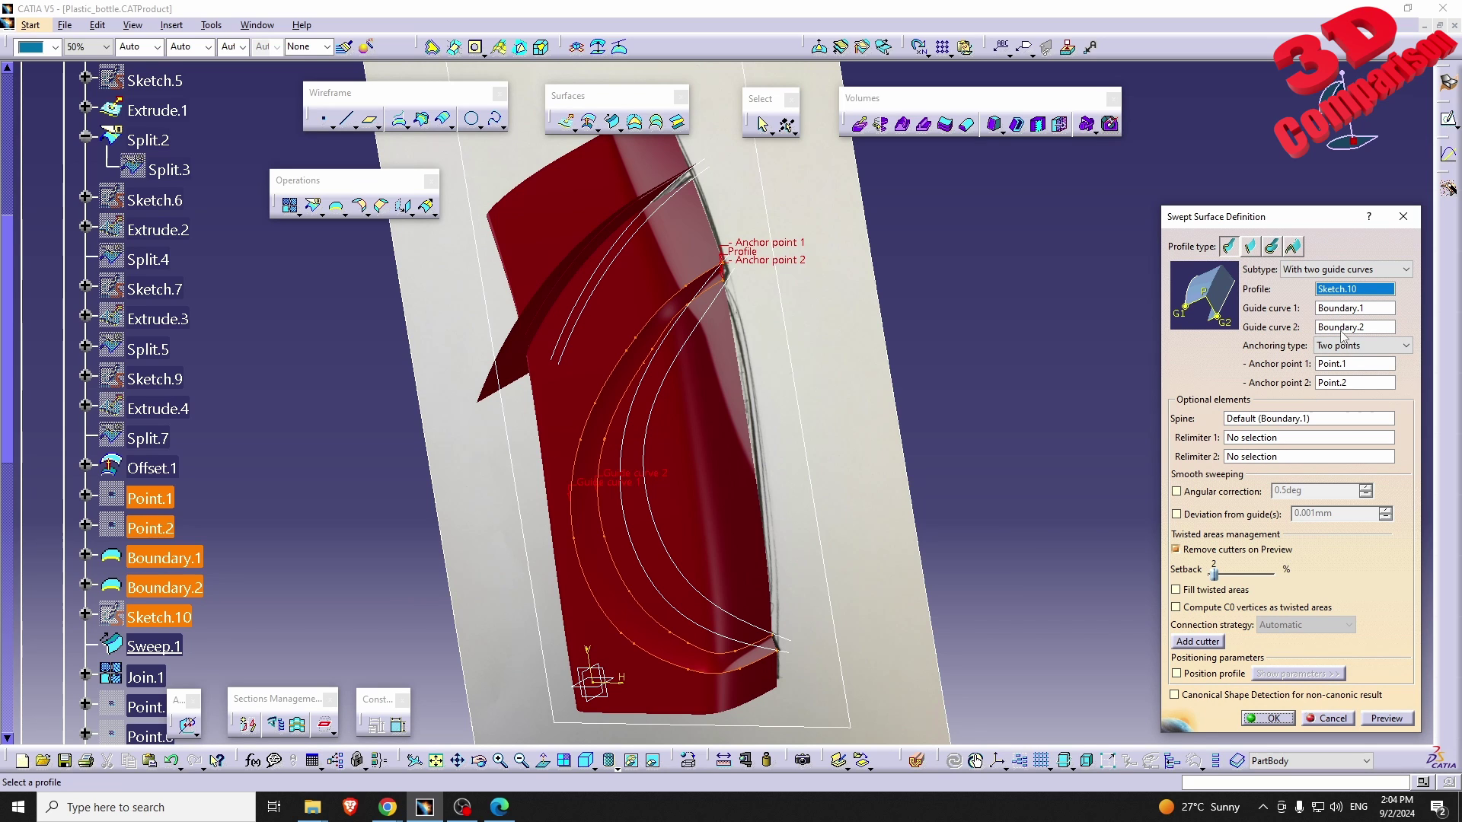
{"action": "middle_click_drag", "start_coordinate": [660, 571], "coordinate": [632, 406]}
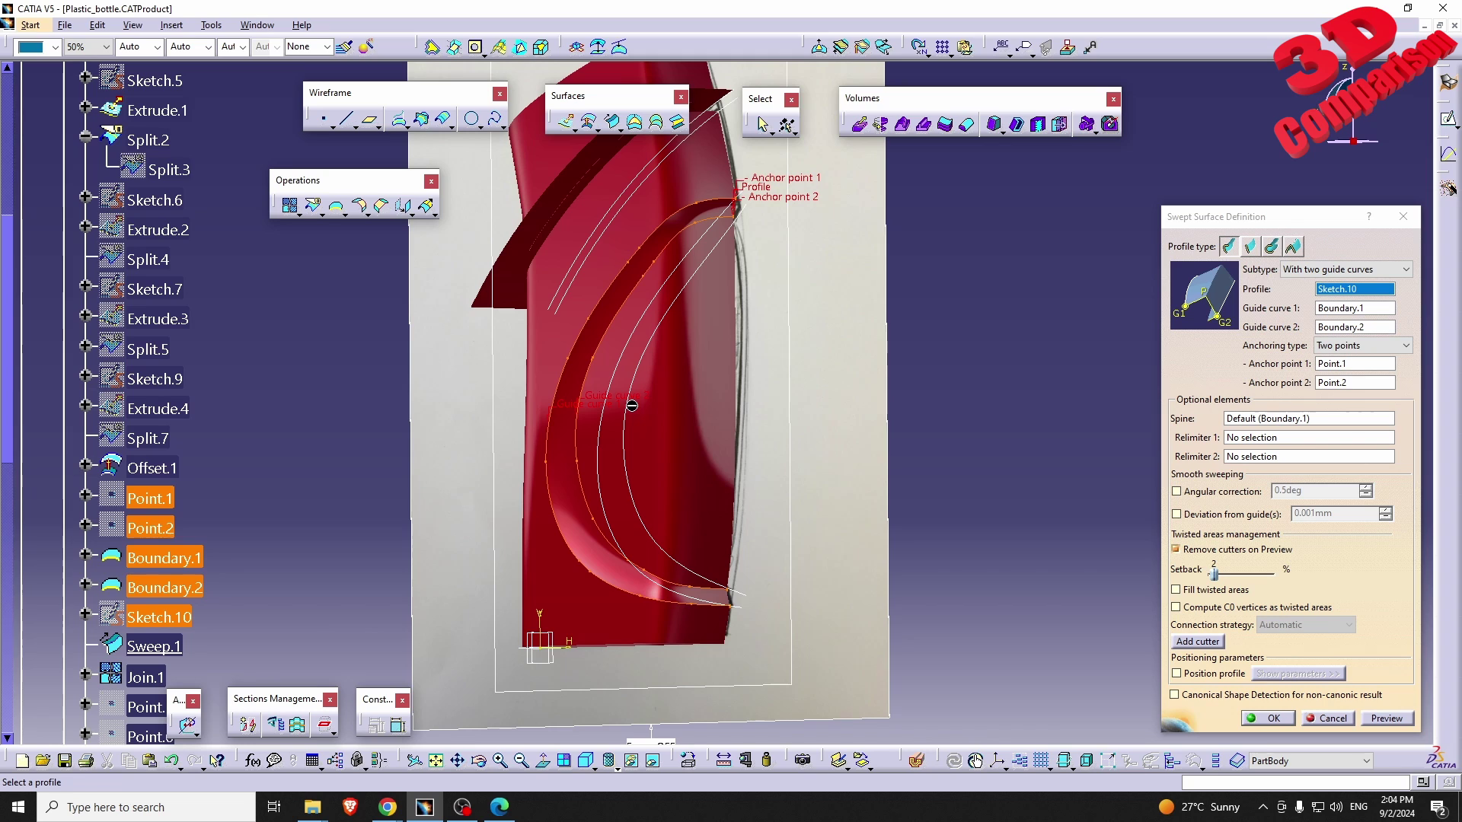
{"action": "middle_click_drag", "start_coordinate": [754, 311], "coordinate": [701, 329]}
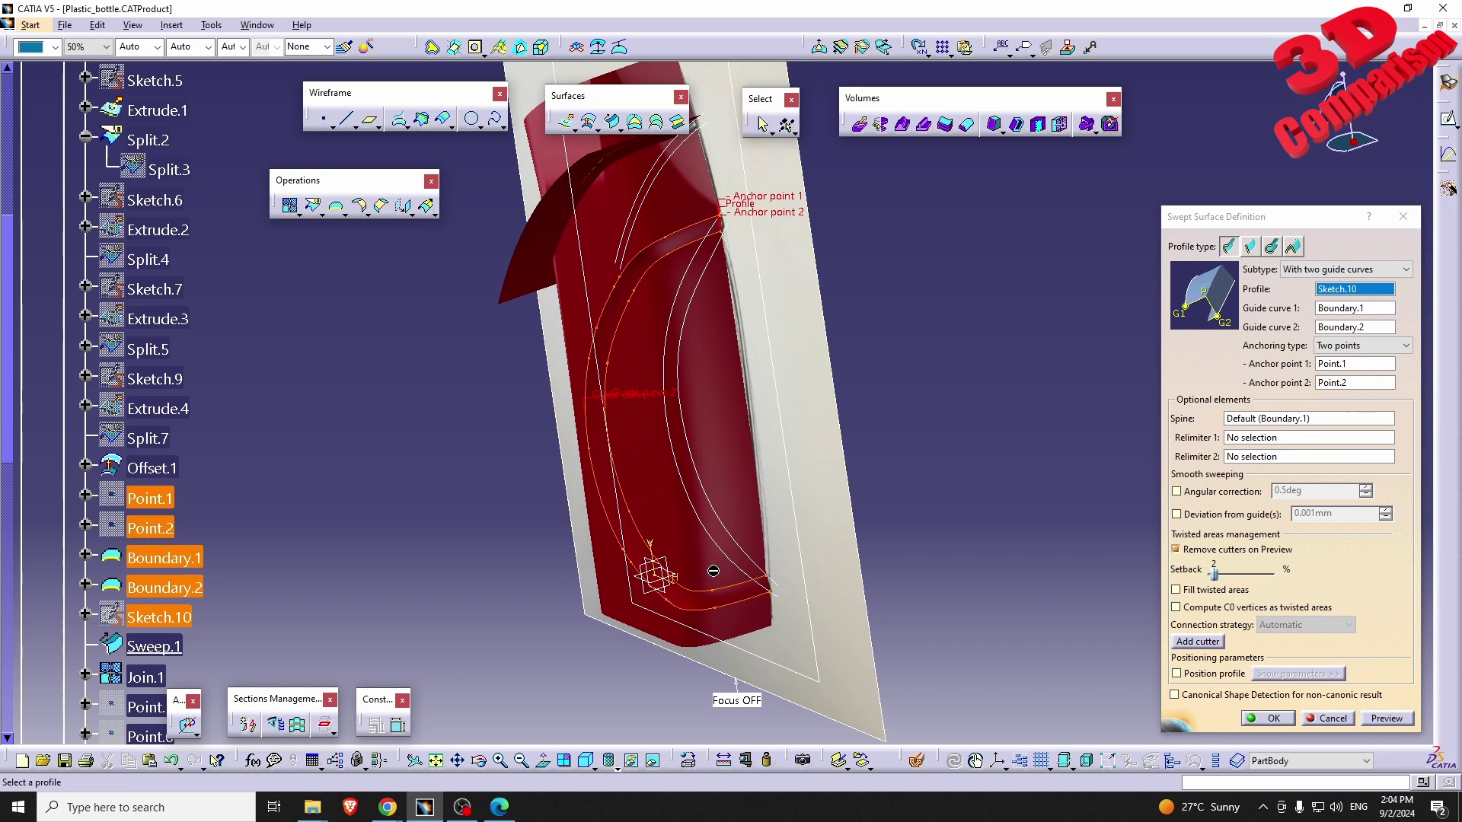
{"action": "left_click", "coordinate": [1328, 718]}
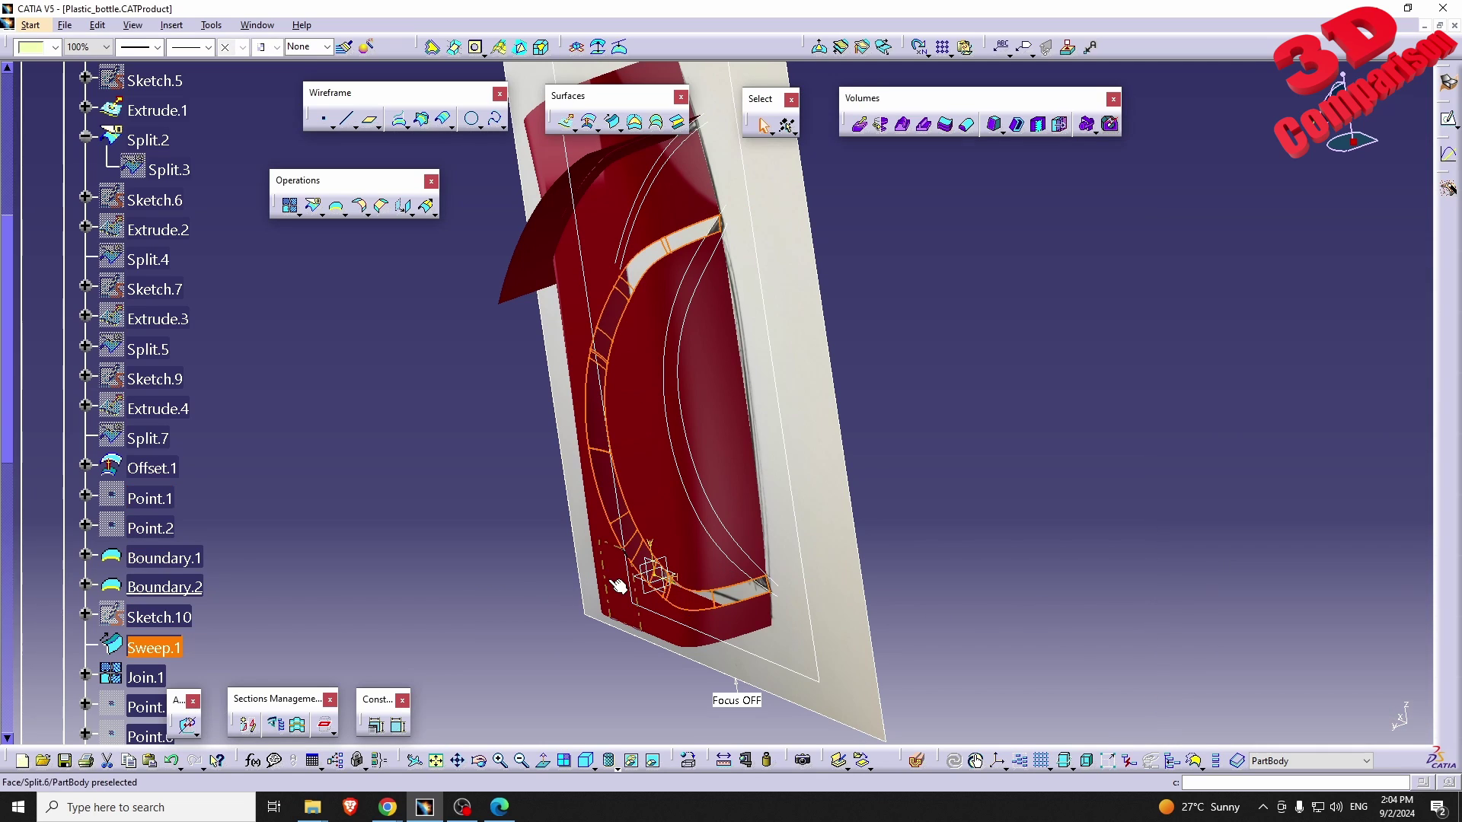
{"action": "scroll", "coordinate": [208, 590], "scroll_direction": "down", "scroll_amount": 3}
{"action": "double_click", "coordinate": [156, 580]}
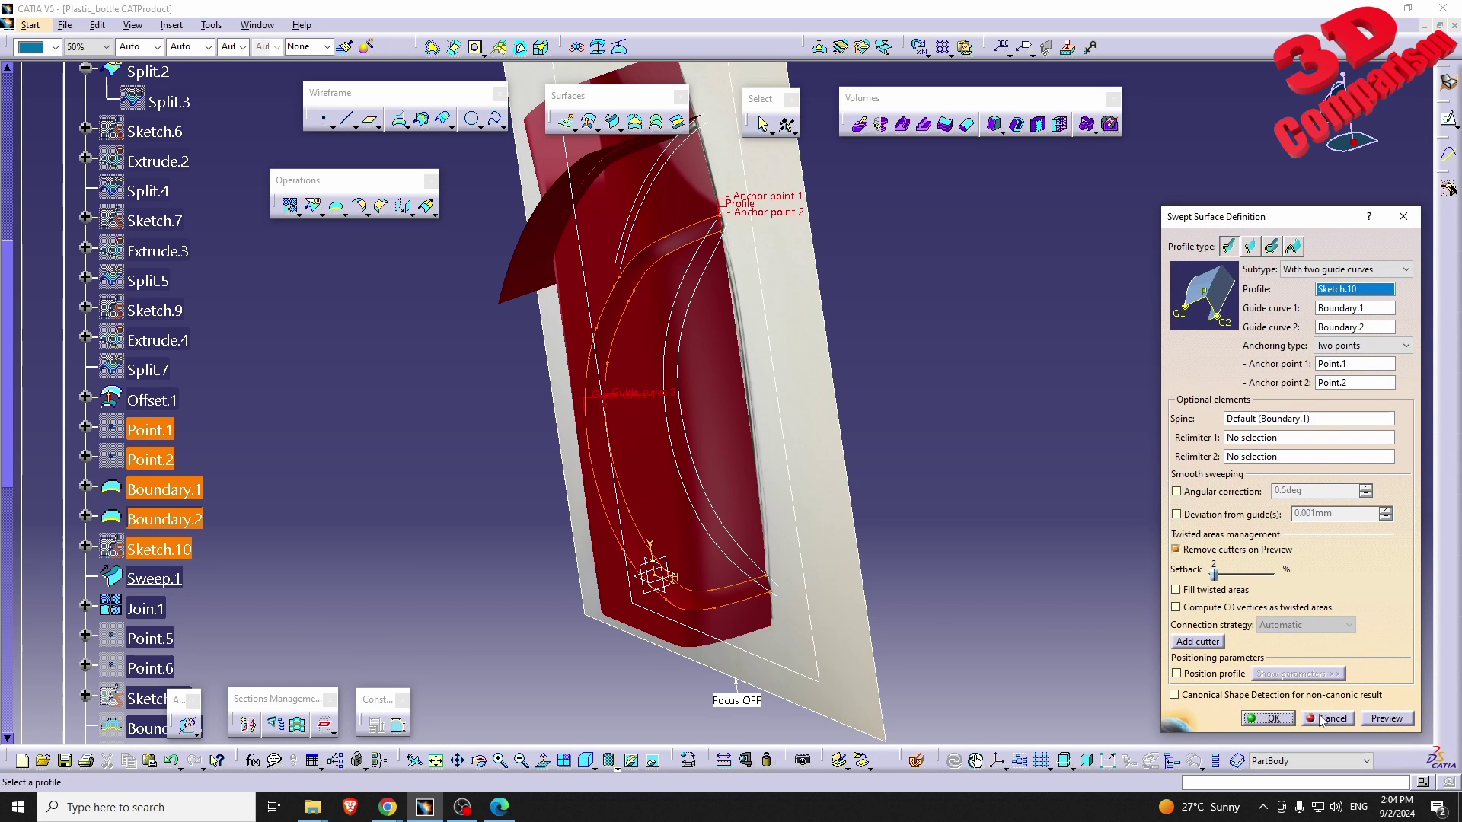
{"action": "left_click", "coordinate": [1328, 718]}
{"action": "scroll", "coordinate": [316, 513], "scroll_direction": "down", "scroll_amount": 10}
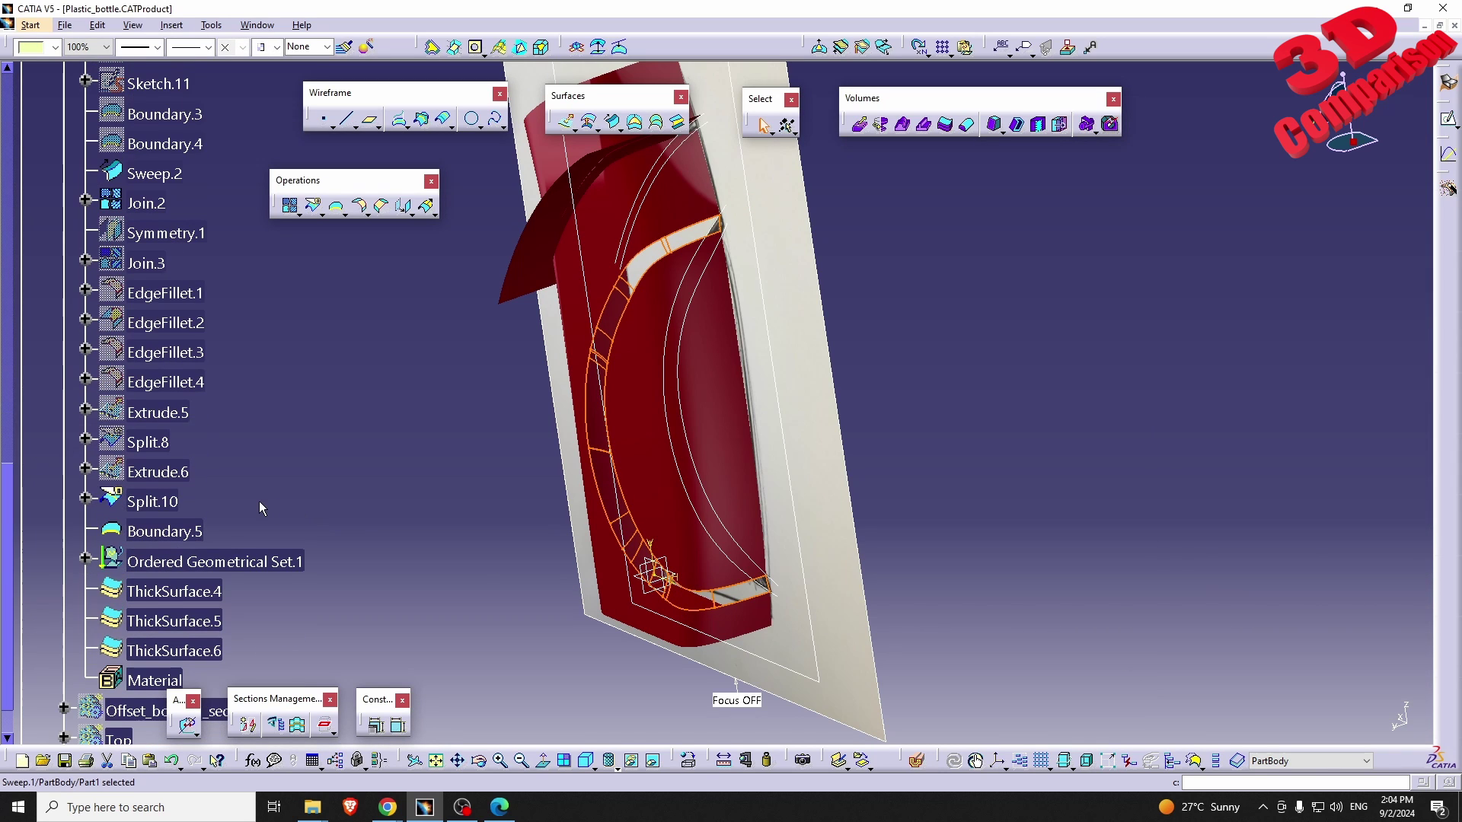
- Show the Top body, zoom out to the whole bottle, and box-select several elements
{"action": "scroll", "coordinate": [259, 503], "scroll_direction": "down", "scroll_amount": 5}
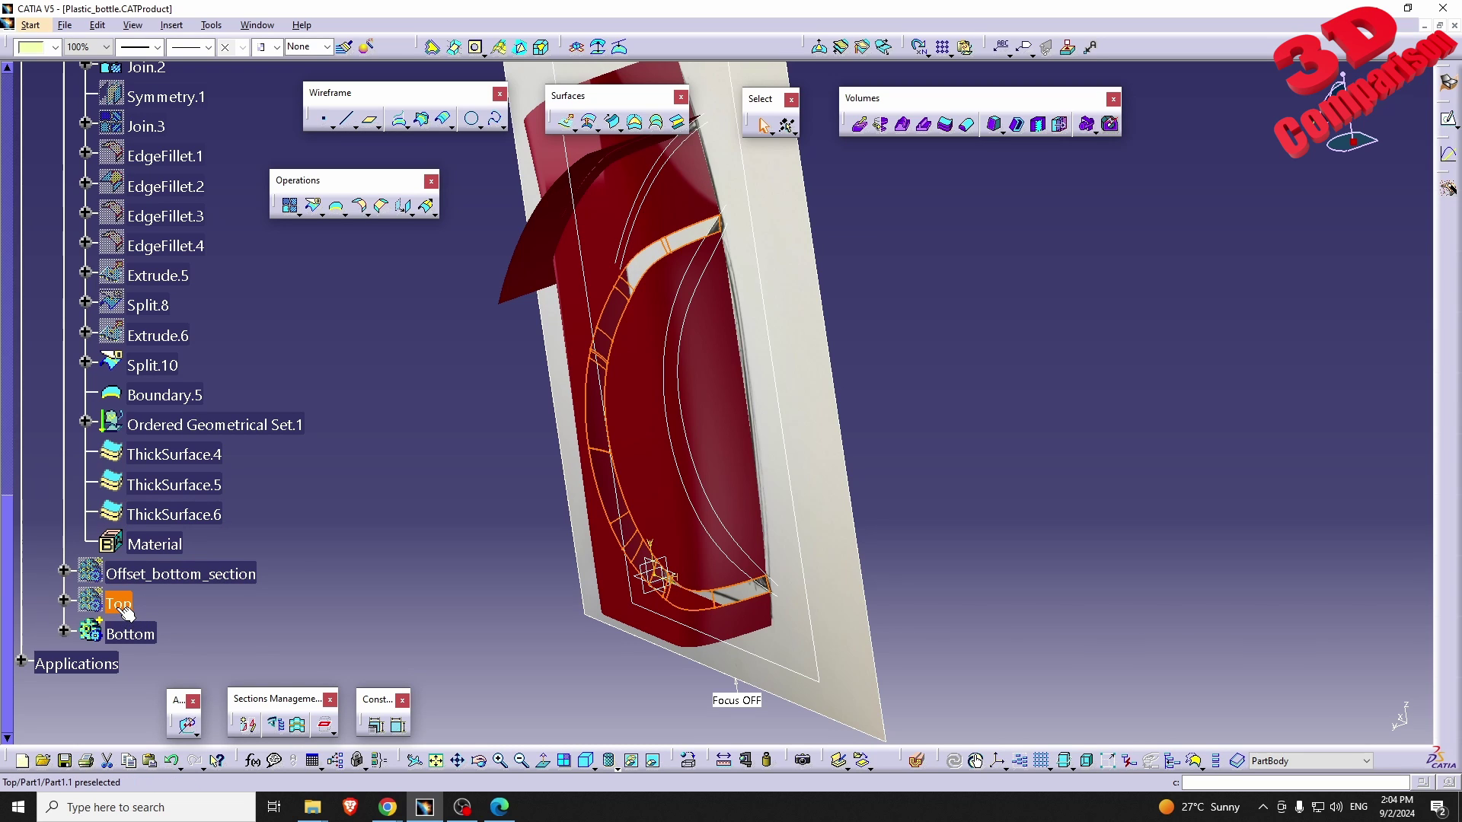
{"action": "middle_click_drag", "start_coordinate": [472, 487], "coordinate": [662, 434]}
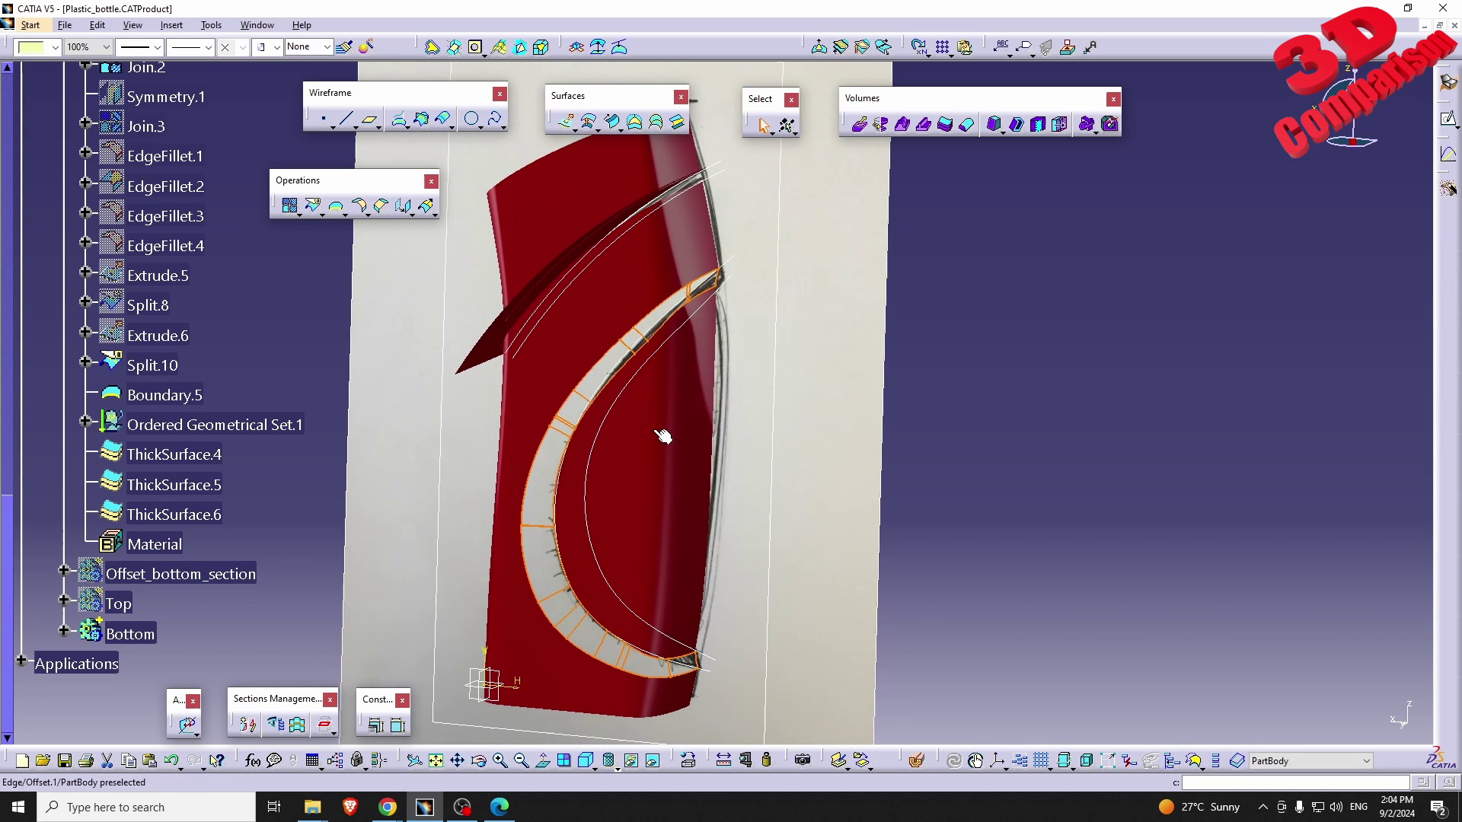
{"action": "left_click", "coordinate": [641, 302]}
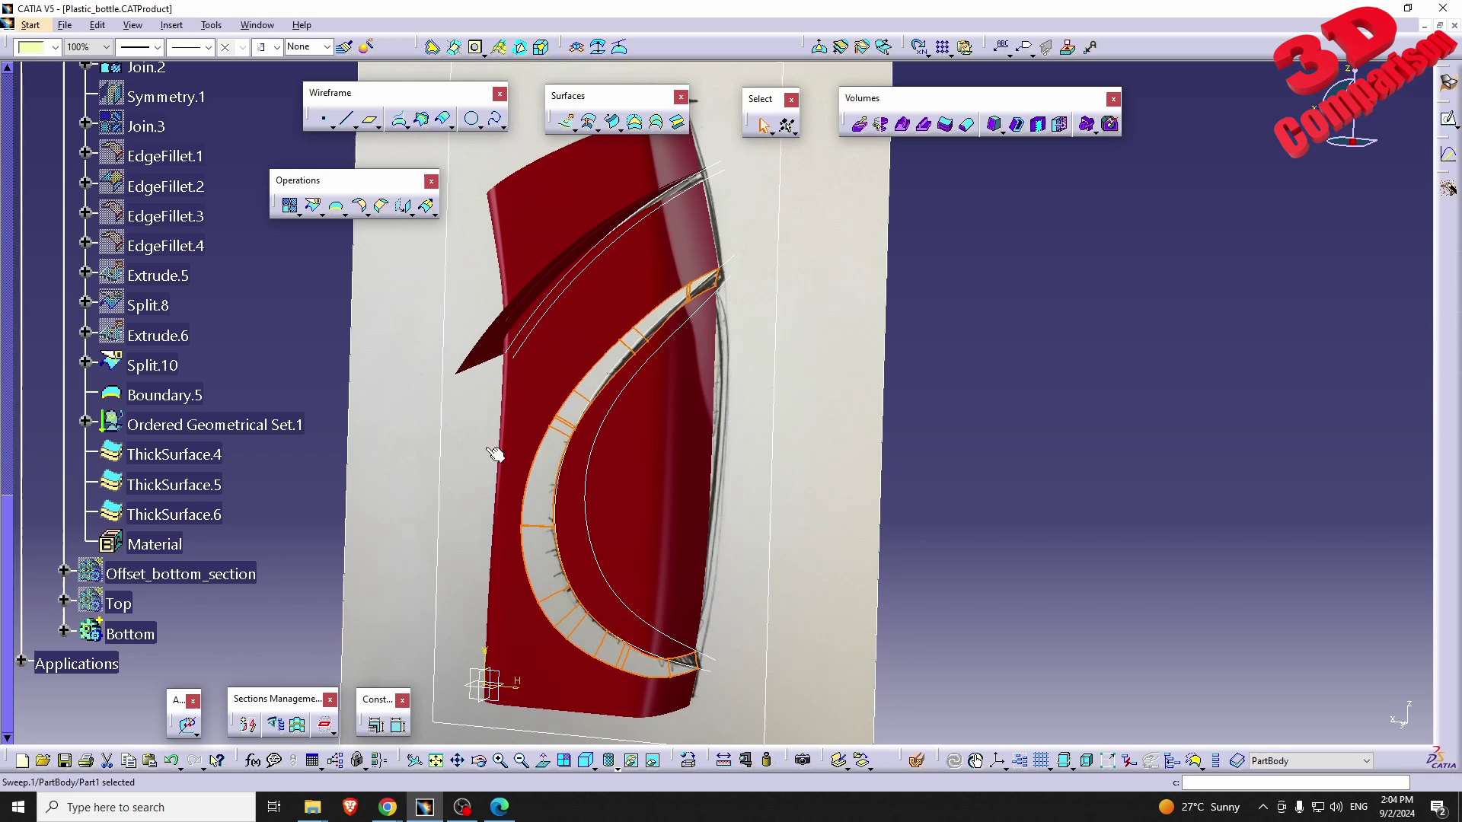
{"action": "right_click", "coordinate": [121, 602]}
{"action": "left_click", "coordinate": [191, 337]}
{"action": "middle_click_drag", "start_coordinate": [457, 456], "coordinate": [613, 505]}
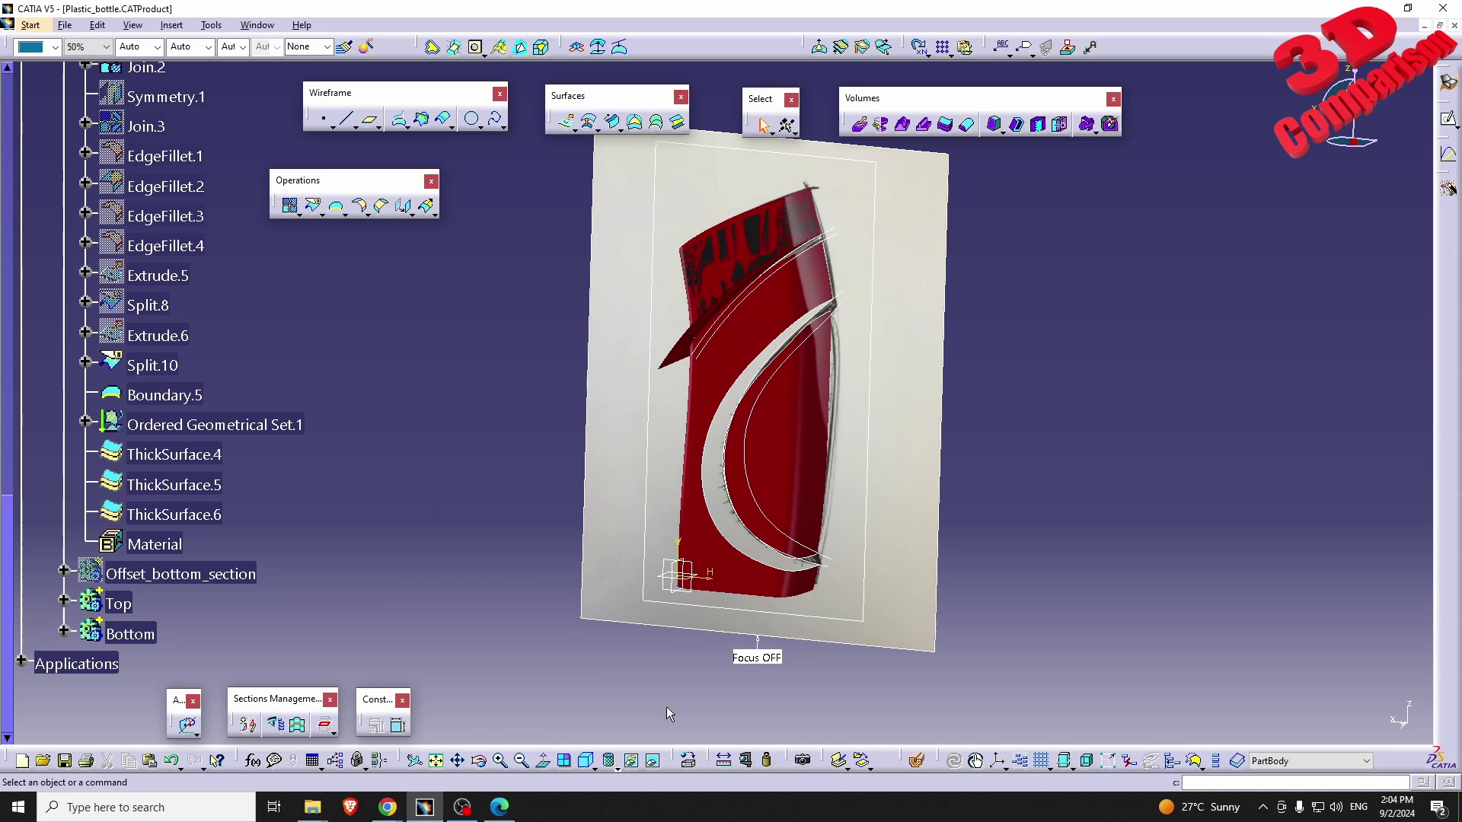
{"action": "left_click_drag", "start_coordinate": [699, 729], "coordinate": [114, 365]}
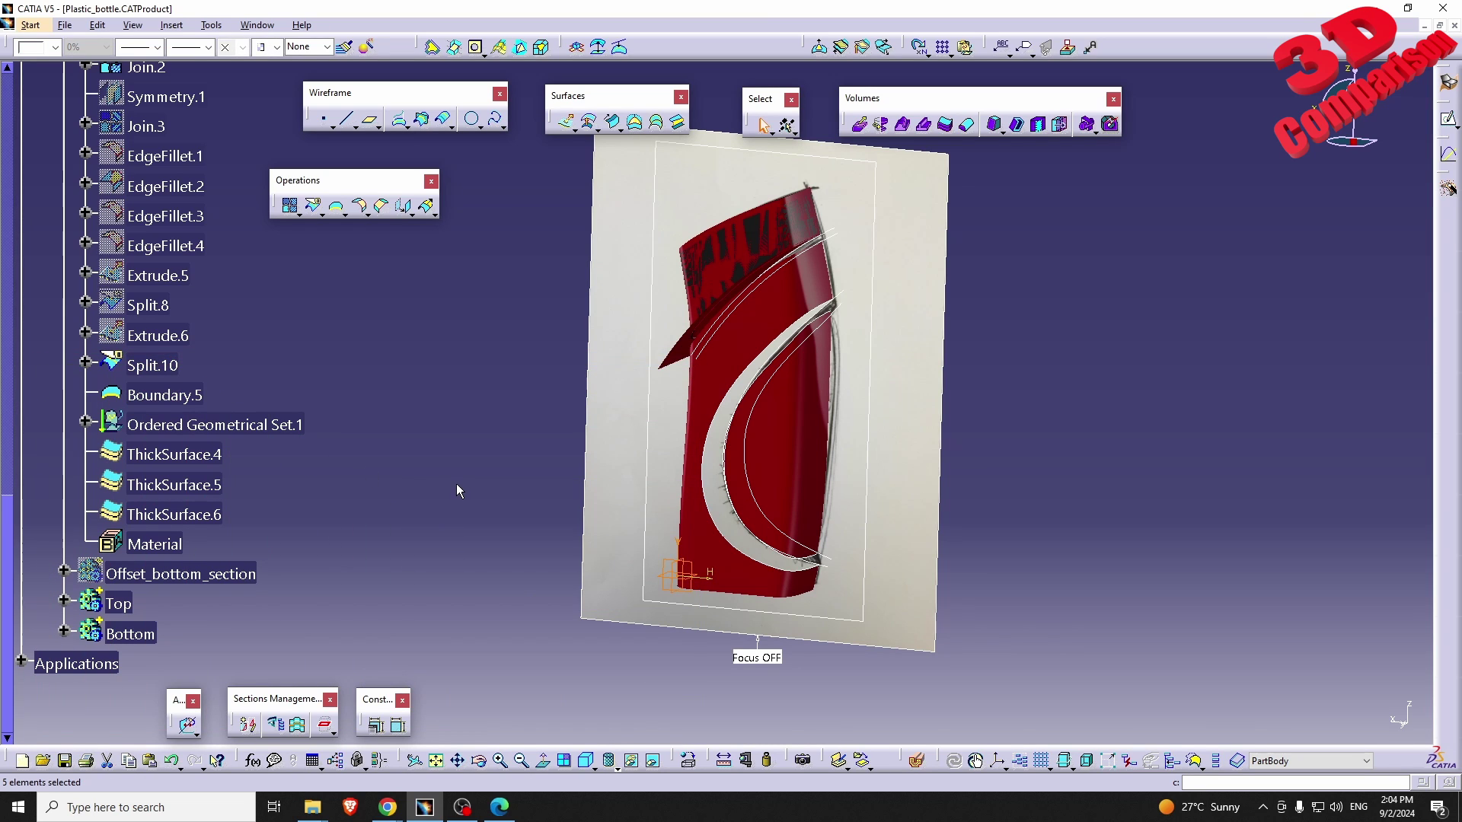